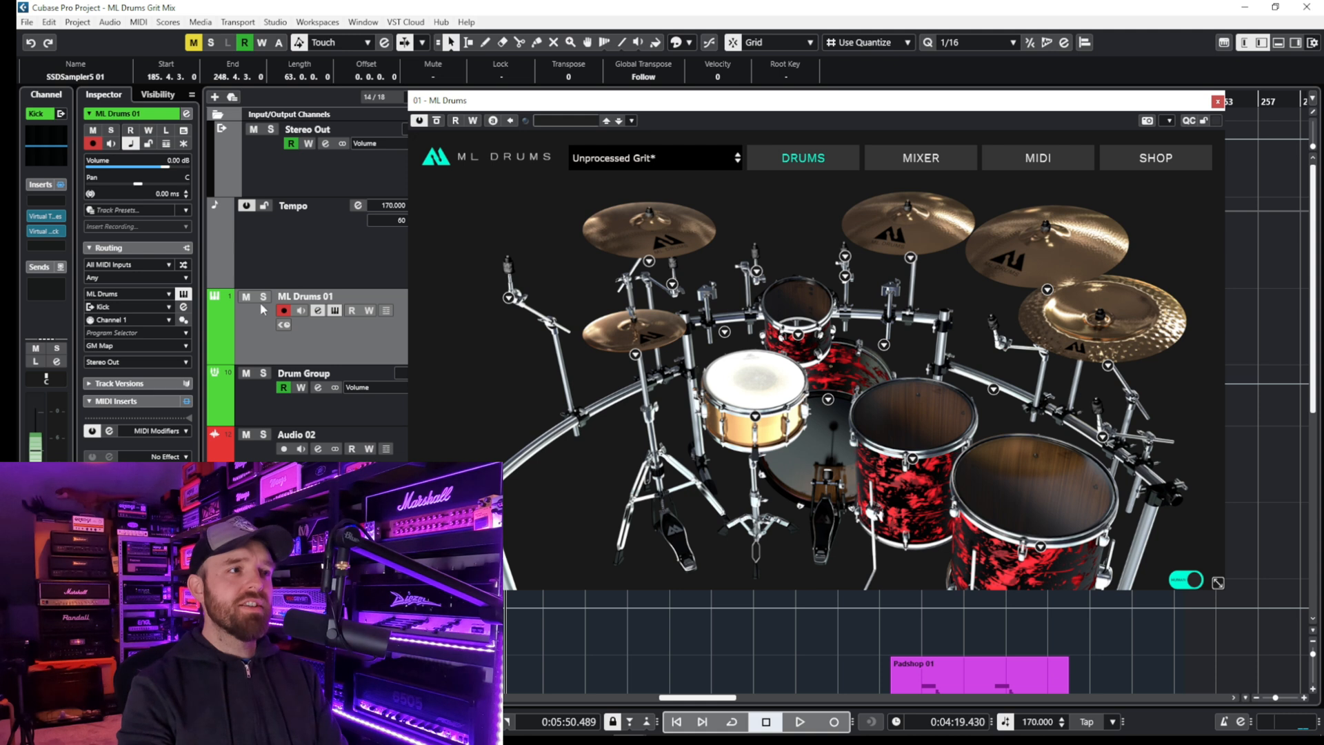
- Solo the ML Drums 01 track and play it back with the plugin window moved clear of the arrangement
{"action": "left_click", "coordinate": [263, 297]}
{"action": "key", "text": "space"}
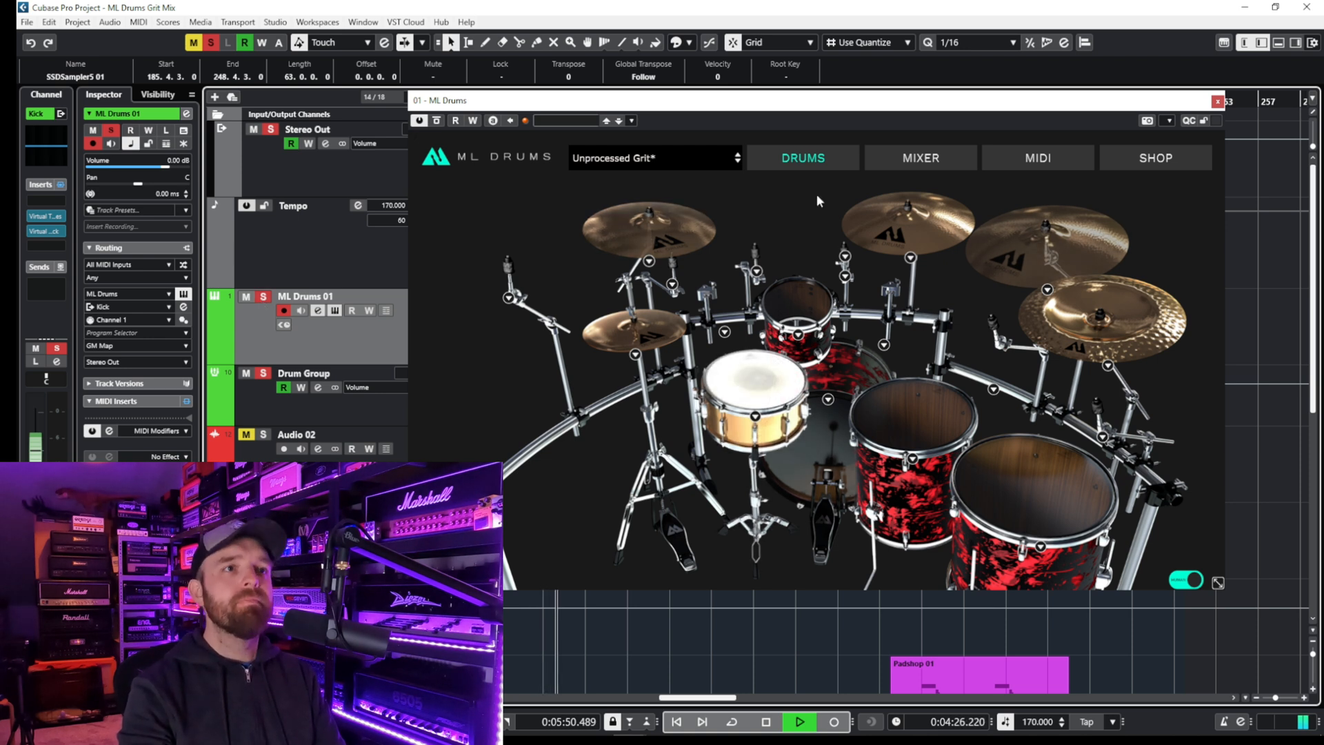
{"action": "left_click_drag", "start_coordinate": [816, 112], "coordinate": [853, 131]}
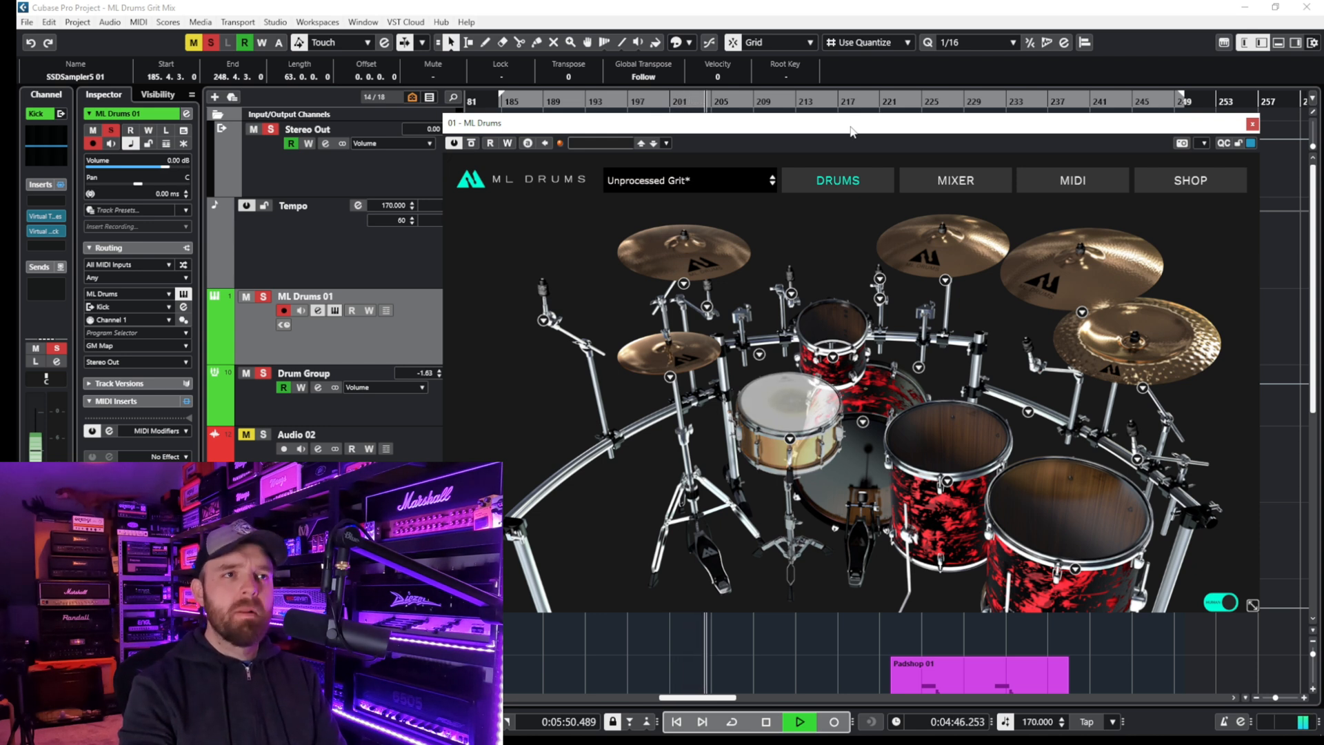
{"action": "left_click_drag", "start_coordinate": [852, 131], "coordinate": [617, 140]}
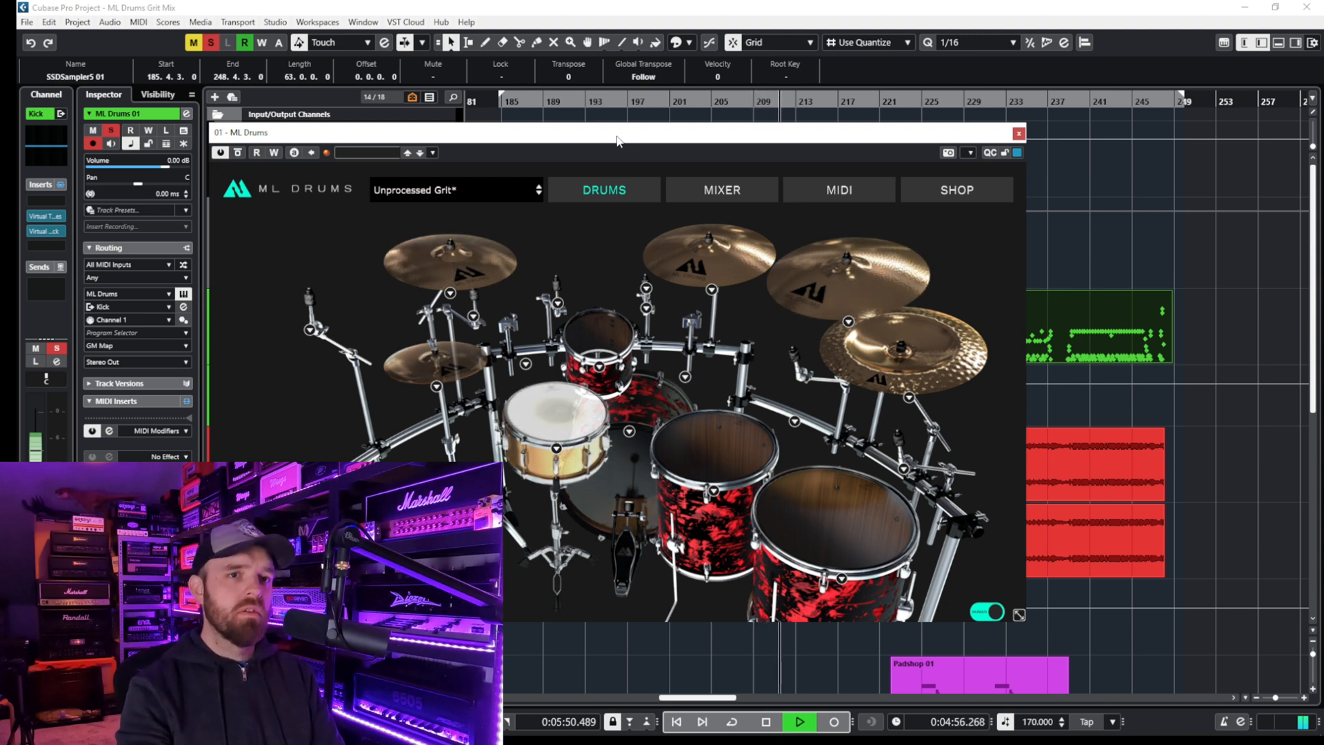
{"action": "key", "text": "space"}
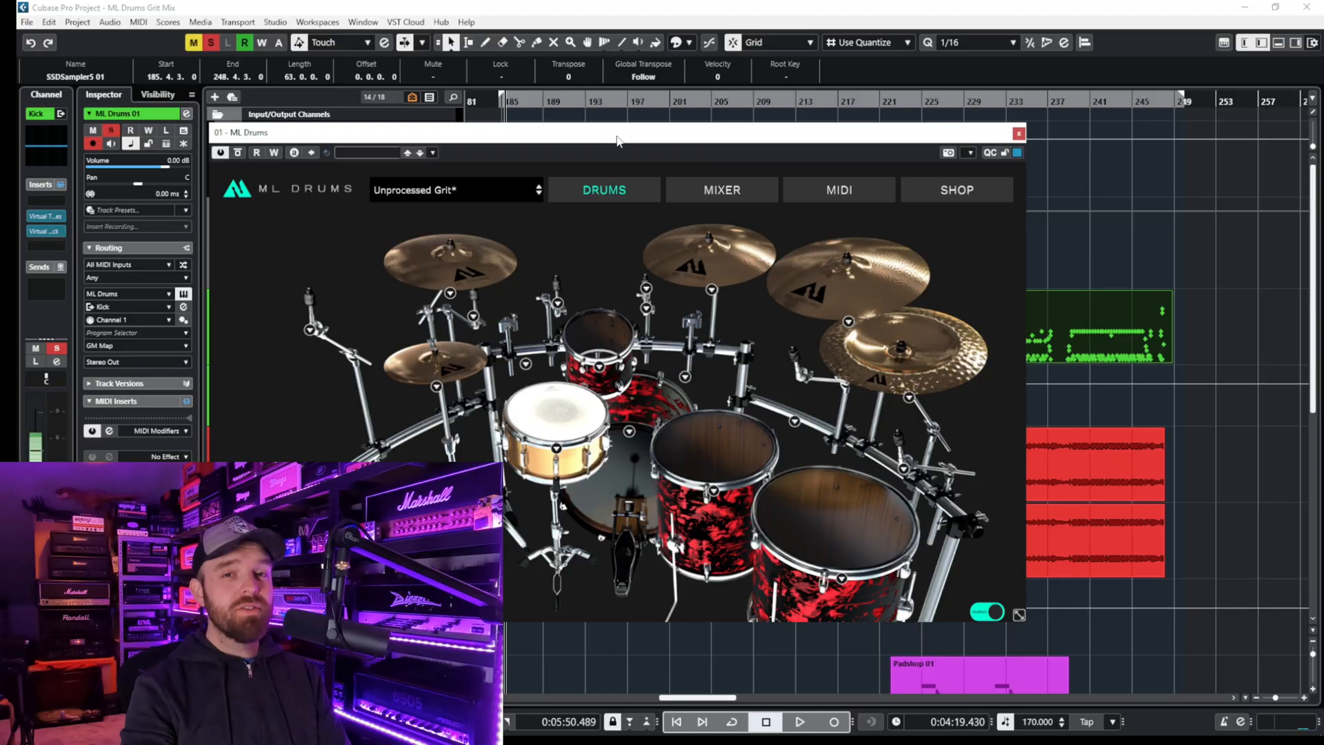
- Expand the individual ML Drums 01 output channels and bypass the inserts and EQ on all of them
{"action": "left_click_drag", "start_coordinate": [619, 141], "coordinate": [880, 119]}
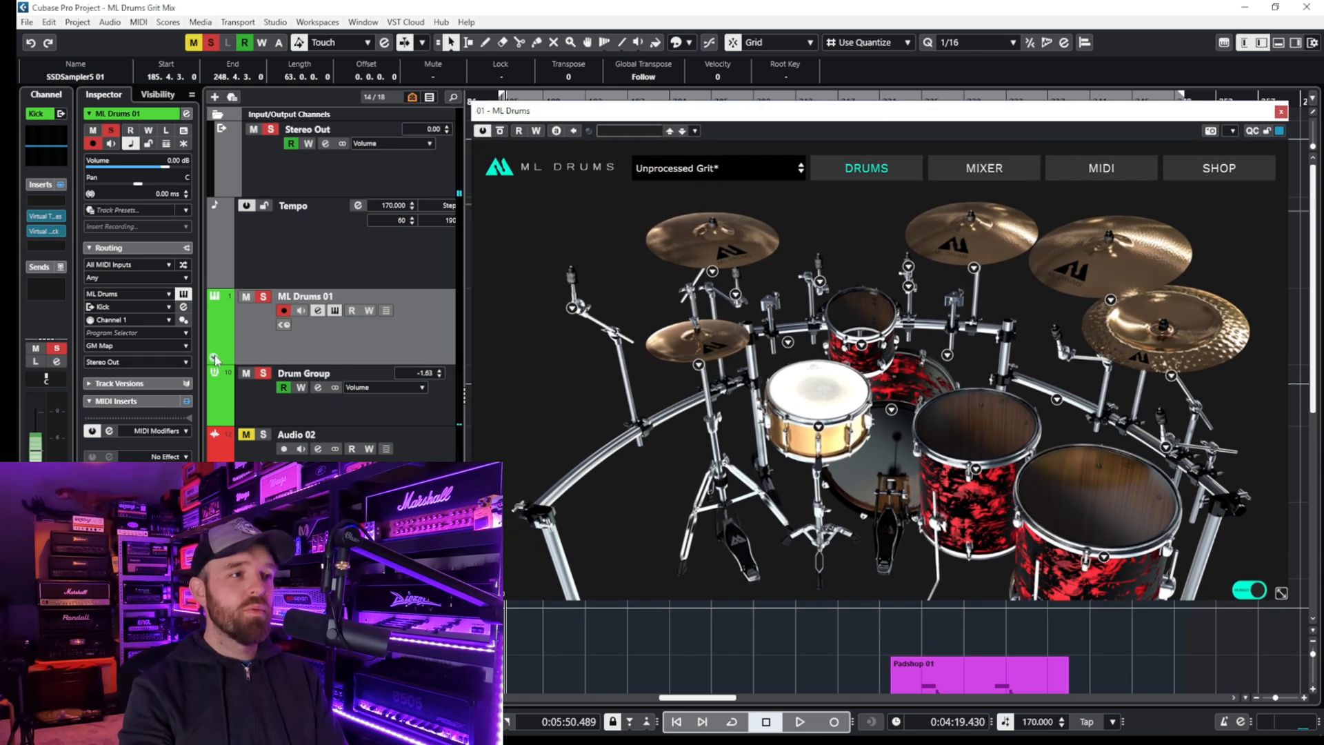
{"action": "left_click", "coordinate": [215, 358]}
{"action": "left_click_drag", "start_coordinate": [860, 119], "coordinate": [845, 105]}
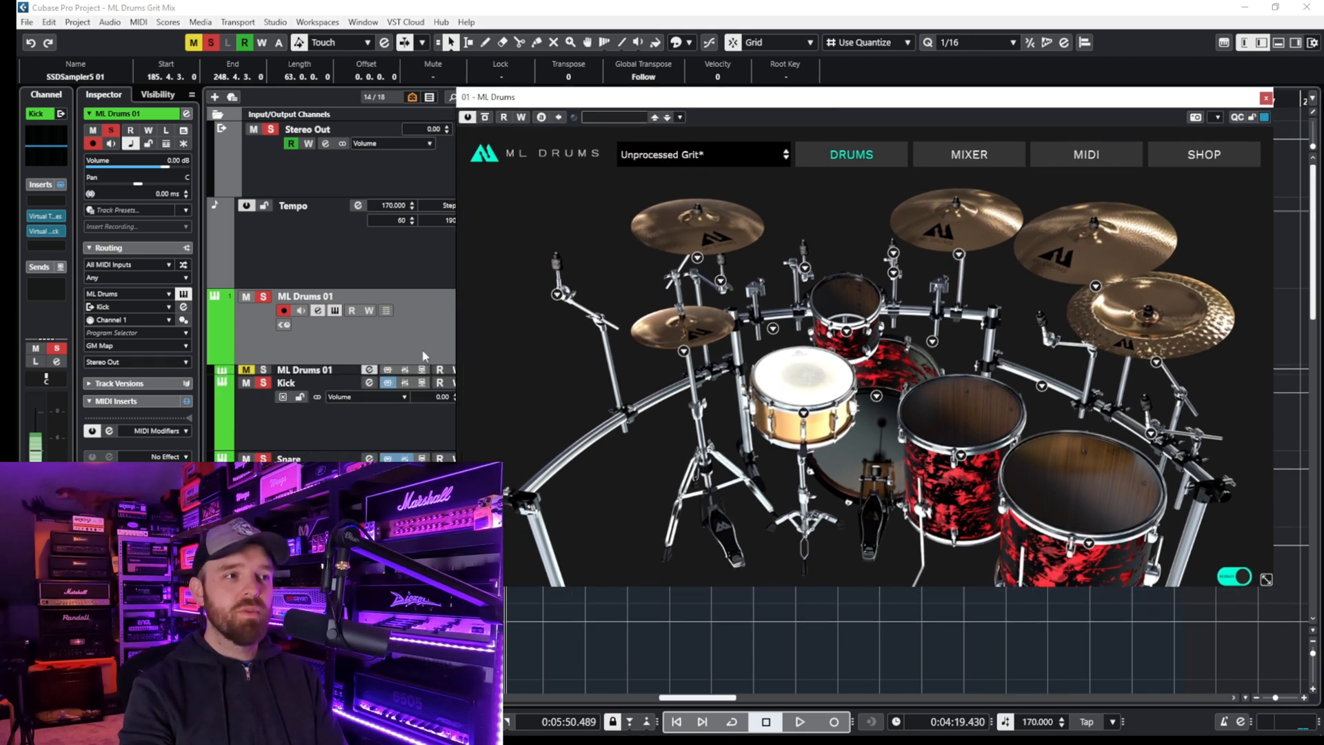
{"action": "left_click", "coordinate": [388, 383]}
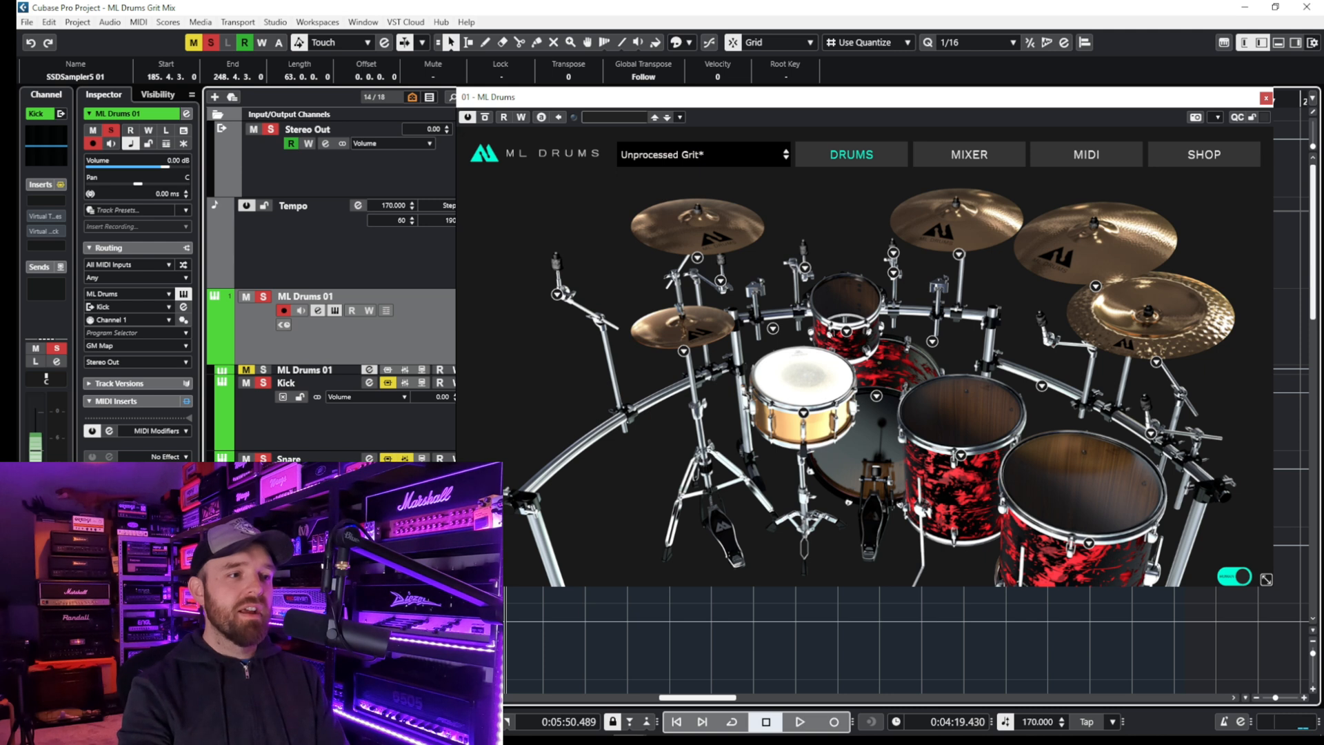
{"action": "scroll", "coordinate": [331, 276], "scroll_direction": "down", "scroll_amount": 3}
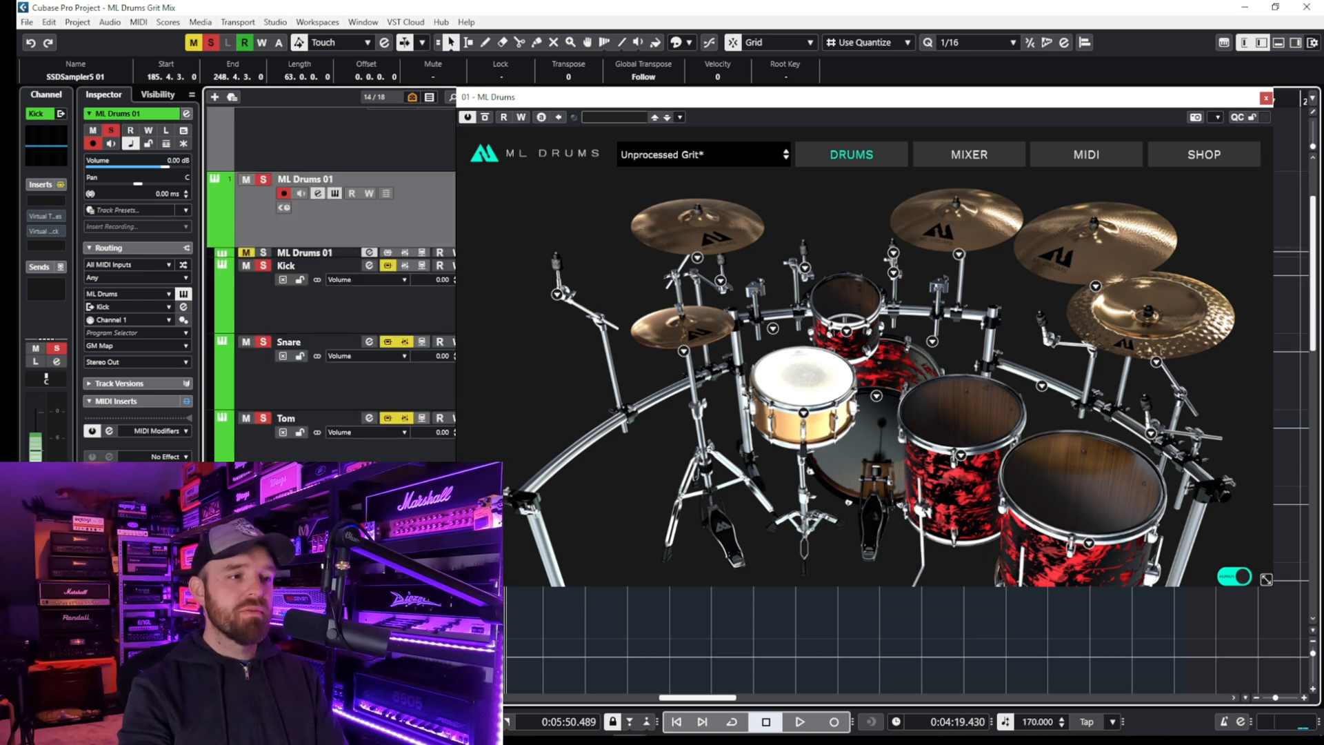
{"action": "scroll", "coordinate": [331, 276], "scroll_direction": "down", "scroll_amount": 6}
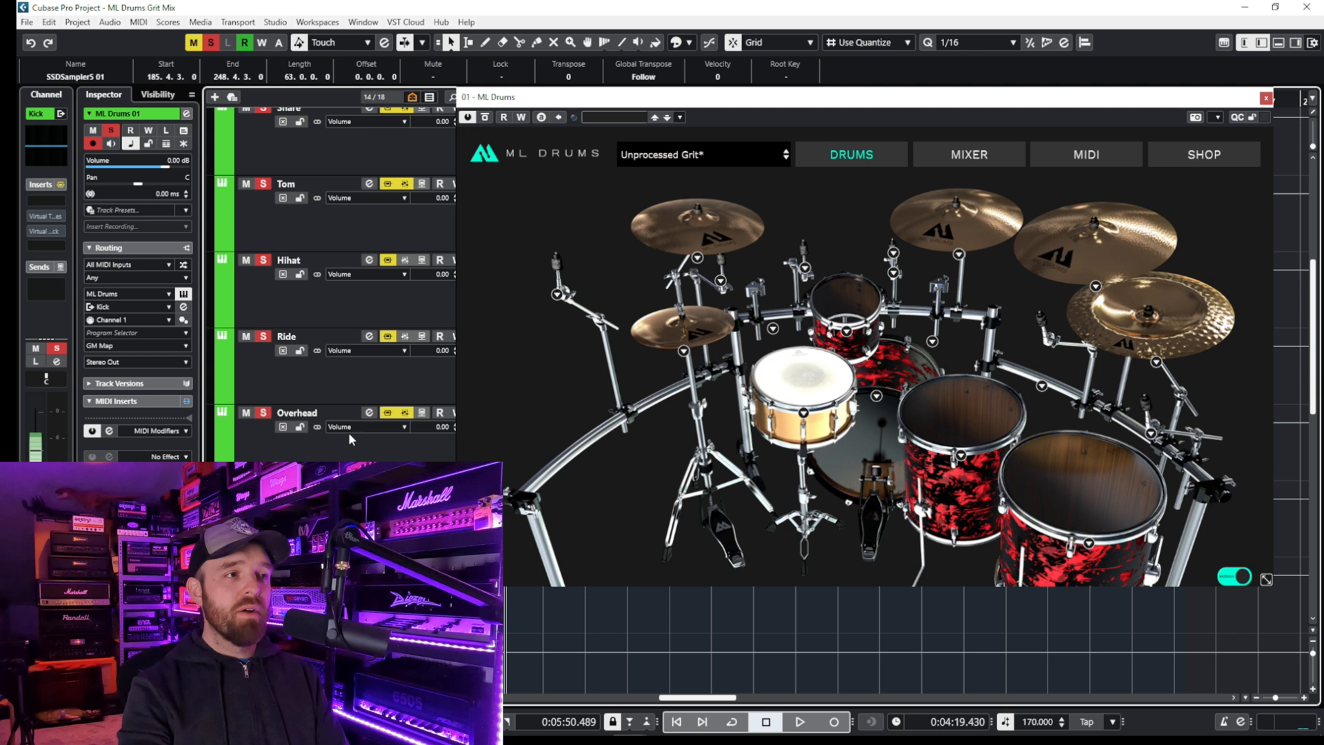
{"action": "scroll", "coordinate": [329, 218], "scroll_direction": "up", "scroll_amount": 3}
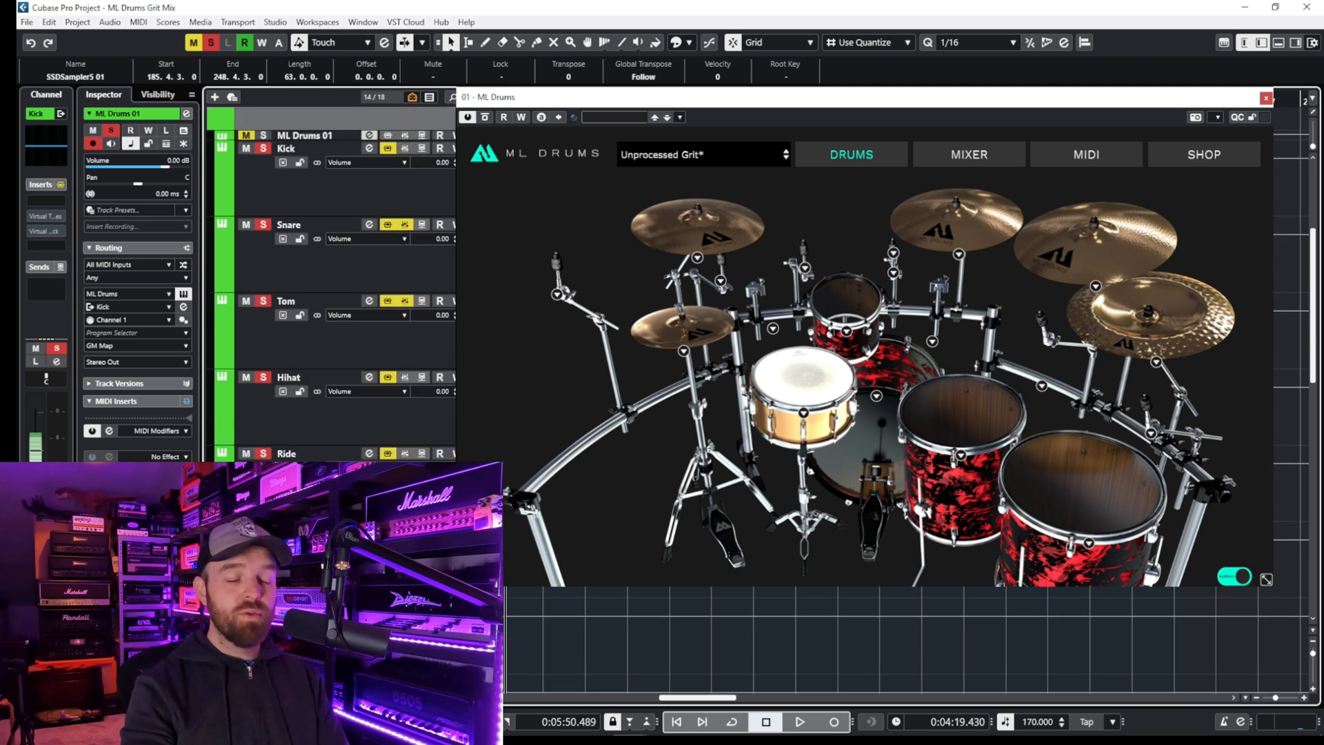
- Bypass the Virtual Mix Rack and VBC FG-Grey inserts on the Drum Group and play back the unprocessed drums
{"action": "left_click", "coordinate": [992, 156]}
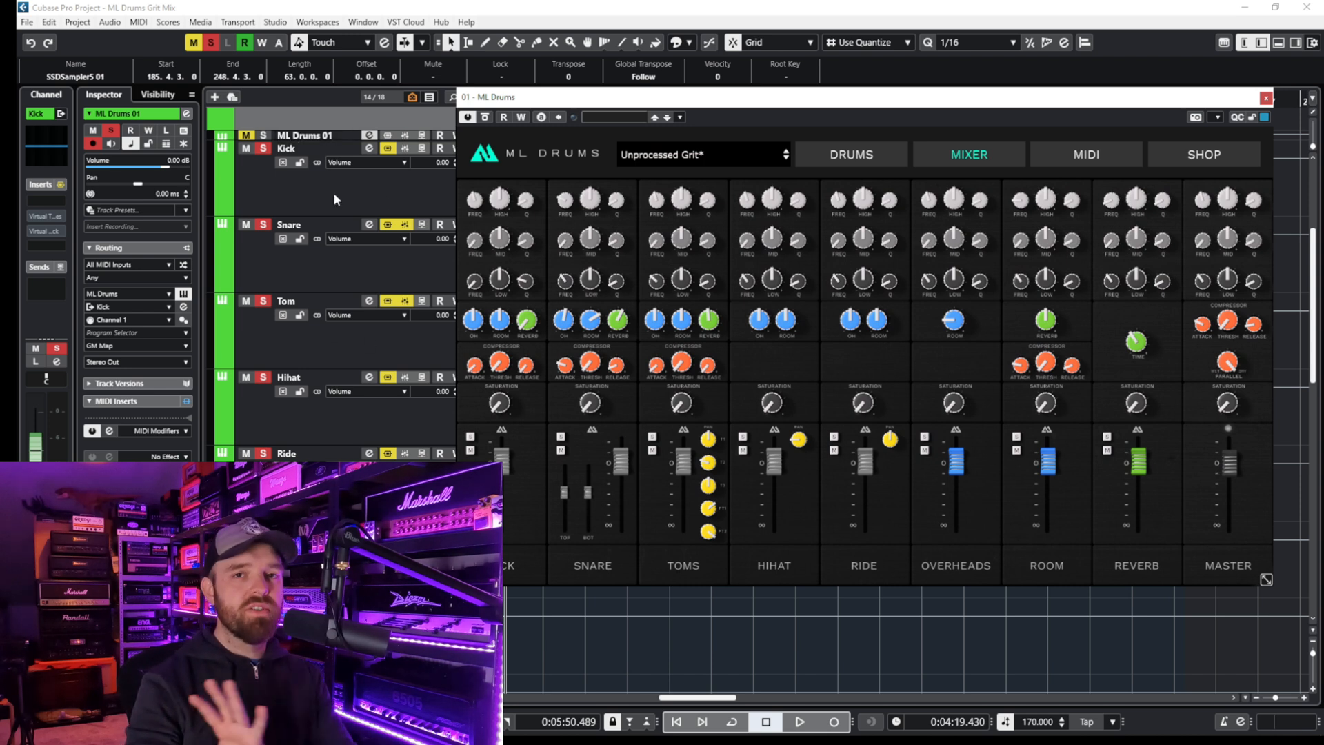
{"action": "scroll", "coordinate": [334, 192], "scroll_direction": "down", "scroll_amount": 3}
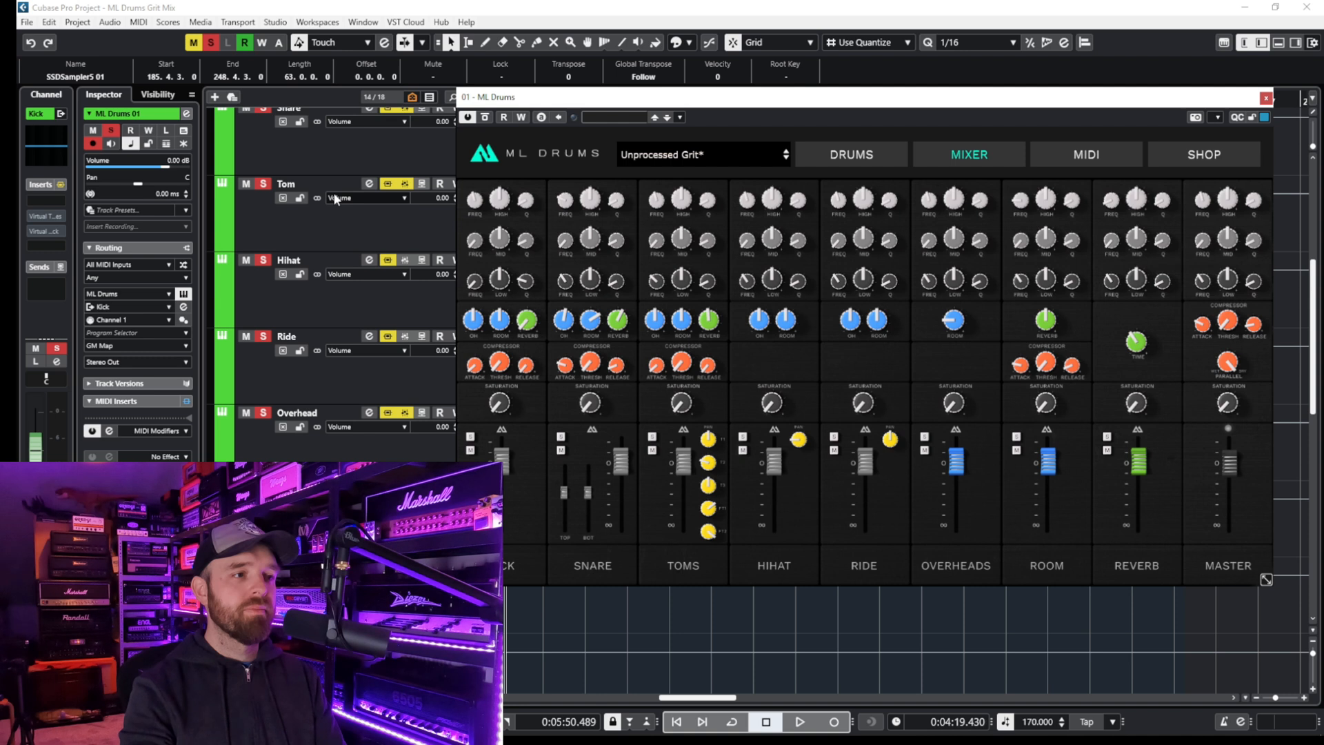
{"action": "left_click", "coordinate": [368, 524]}
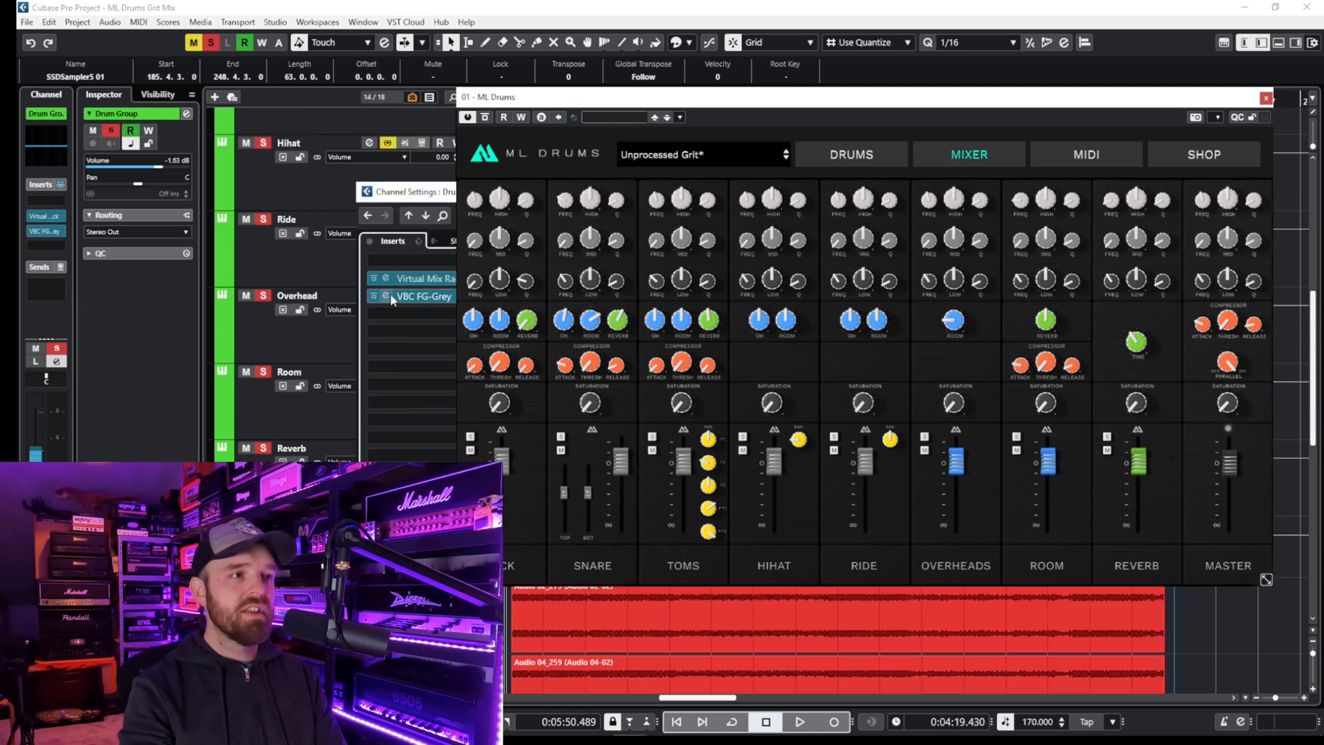
{"action": "left_click", "coordinate": [373, 278]}
{"action": "left_click", "coordinate": [373, 297]}
{"action": "left_click_drag", "start_coordinate": [432, 192], "coordinate": [357, 203]}
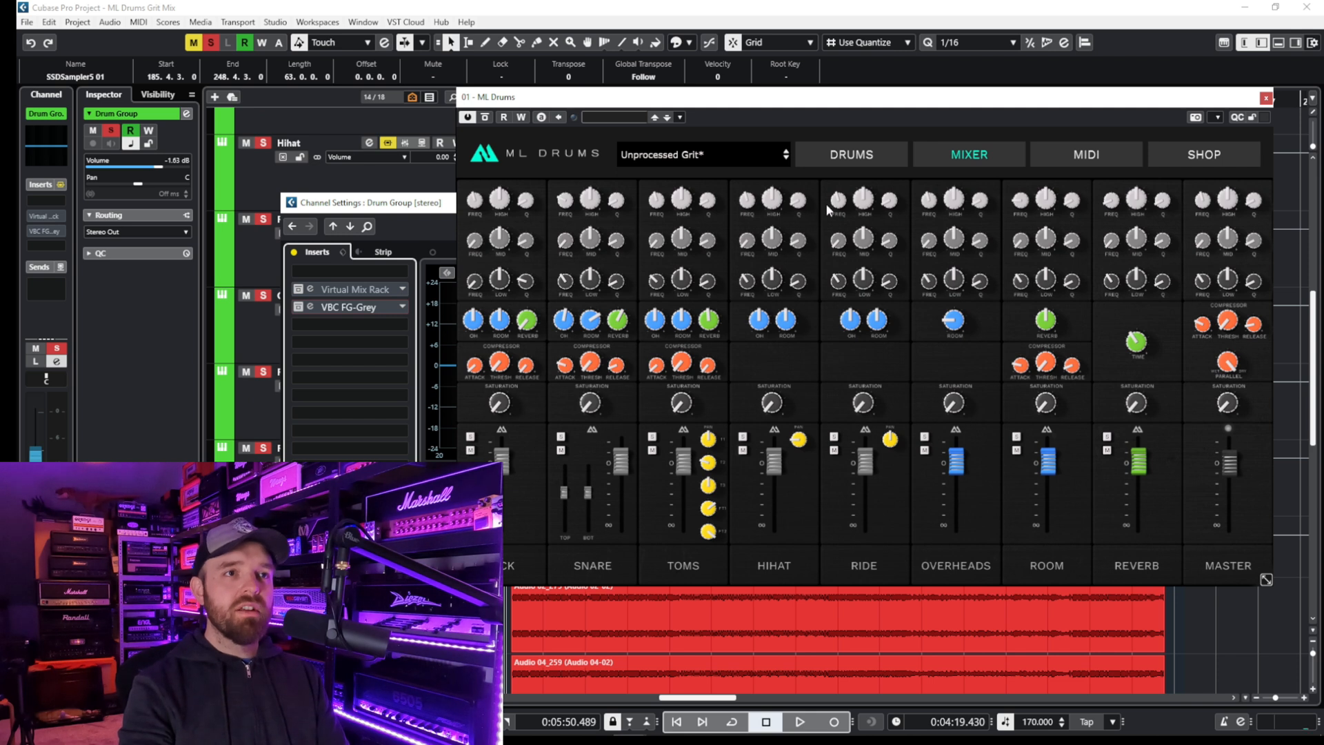
{"action": "left_click", "coordinate": [833, 156]}
{"action": "key", "text": "space"}
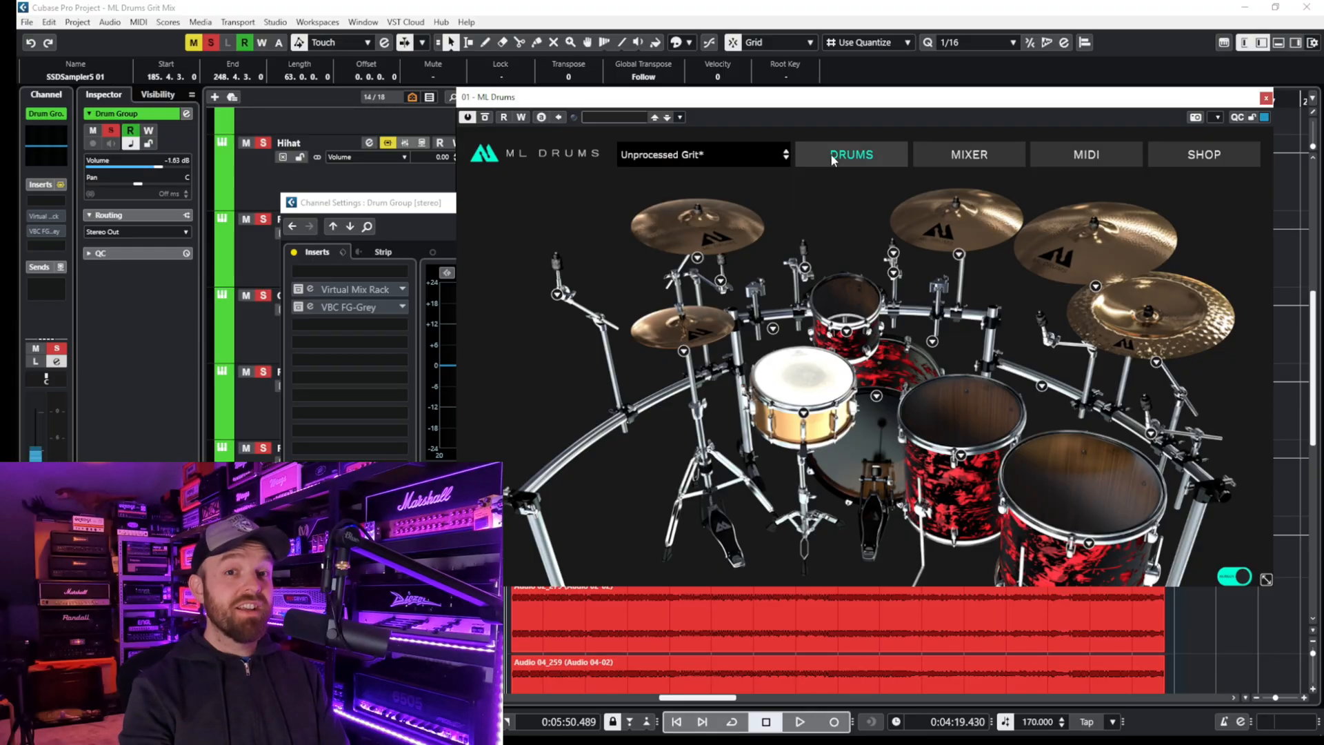
- Re-enable the Drum Group's two inserts and the processing on all drum output channels, and play the drums back
{"action": "left_click", "coordinate": [297, 307]}
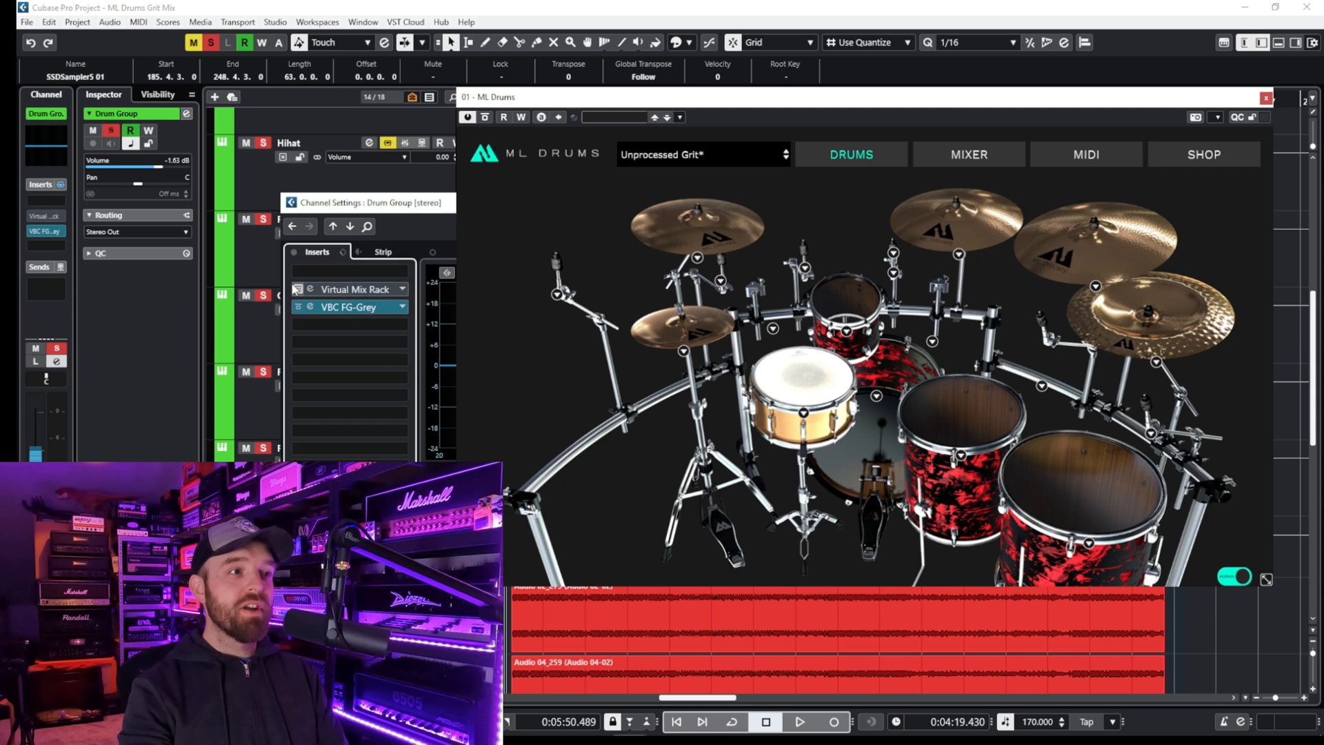
{"action": "left_click", "coordinate": [298, 288]}
{"action": "left_click_drag", "start_coordinate": [348, 200], "coordinate": [625, 193]}
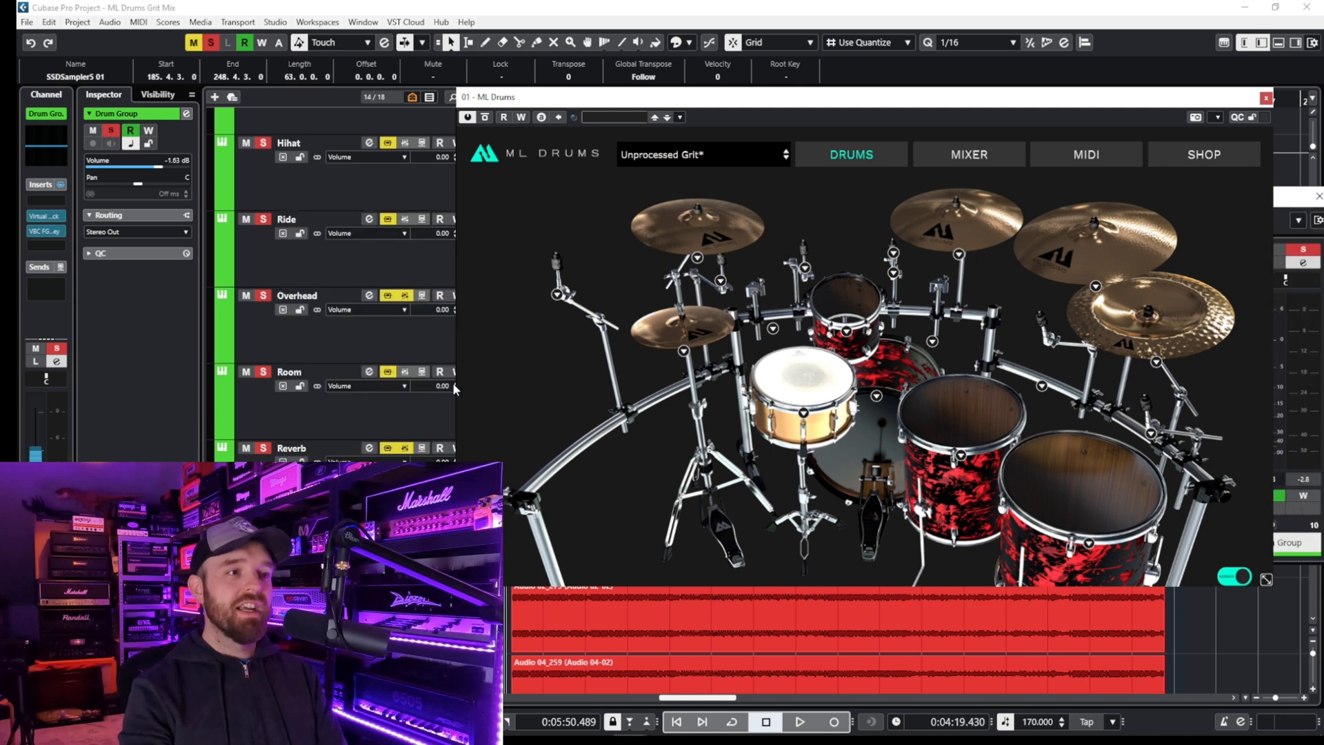
{"action": "left_click", "coordinate": [406, 449]}
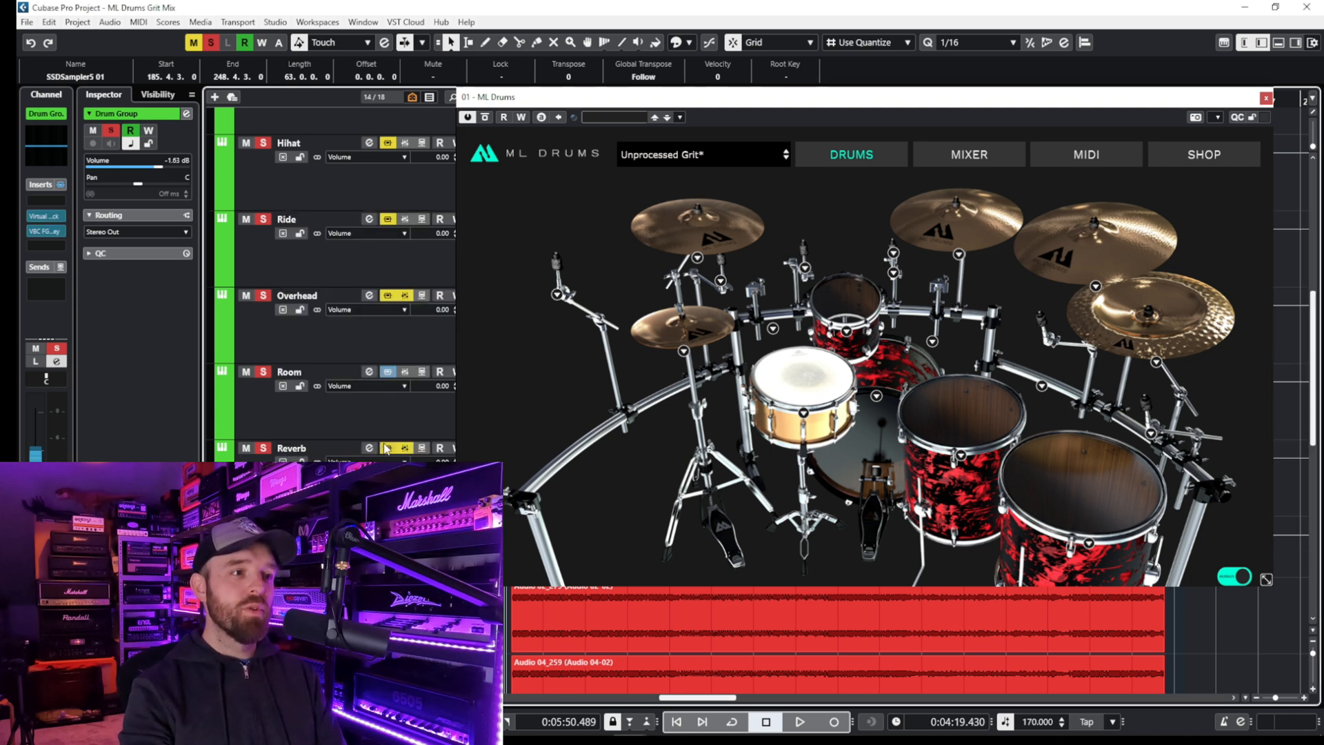
{"action": "scroll", "coordinate": [414, 307], "scroll_direction": "up", "scroll_amount": 5}
{"action": "key", "text": "space"}
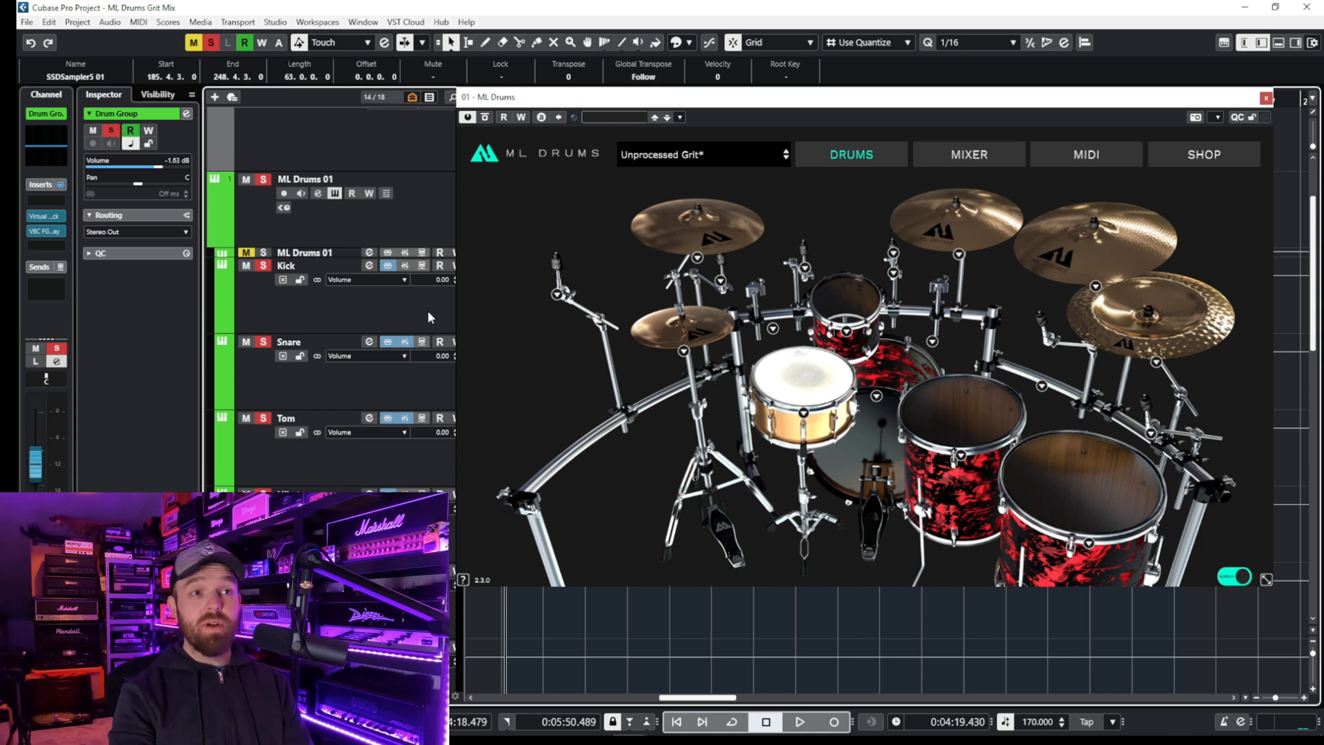
- Examine the snare, tom, overhead and room send levels and the reverb time in the ML Drums mixer
{"action": "left_click", "coordinate": [934, 158]}
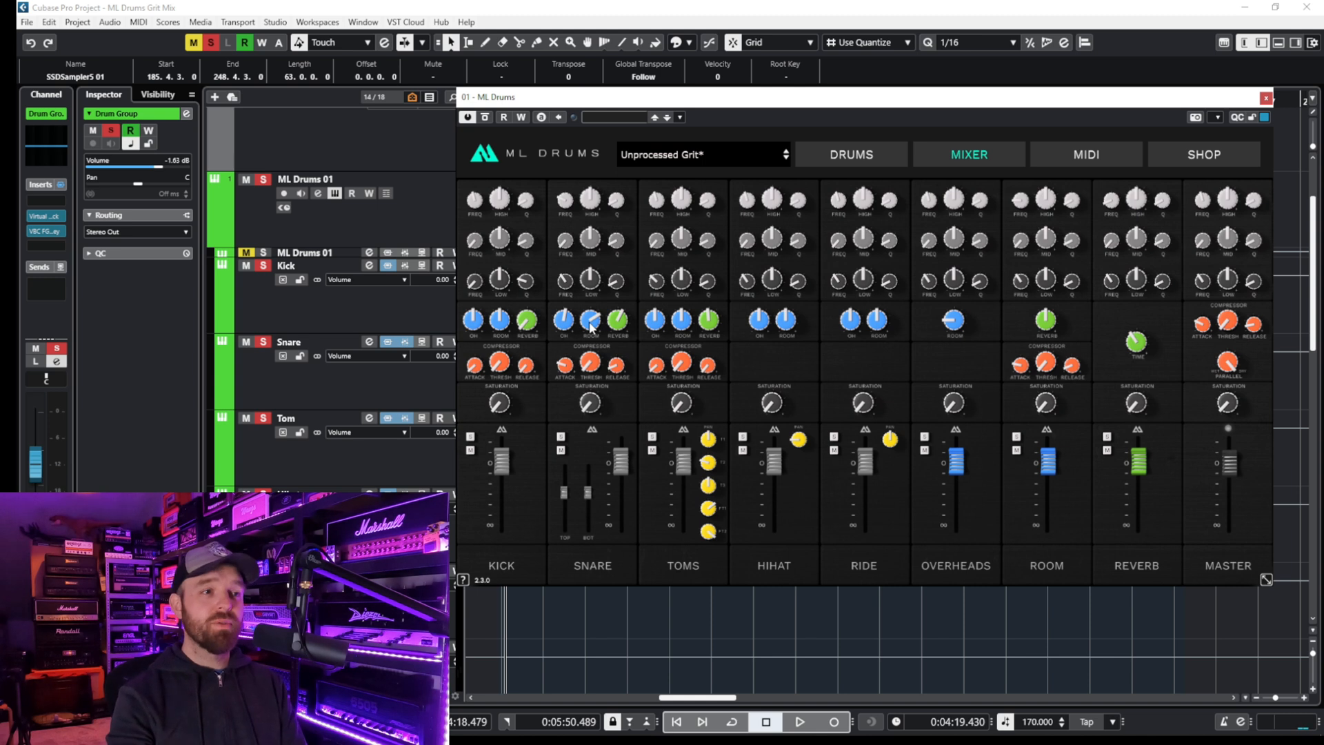
{"action": "mouse_move", "coordinate": [617, 324]}
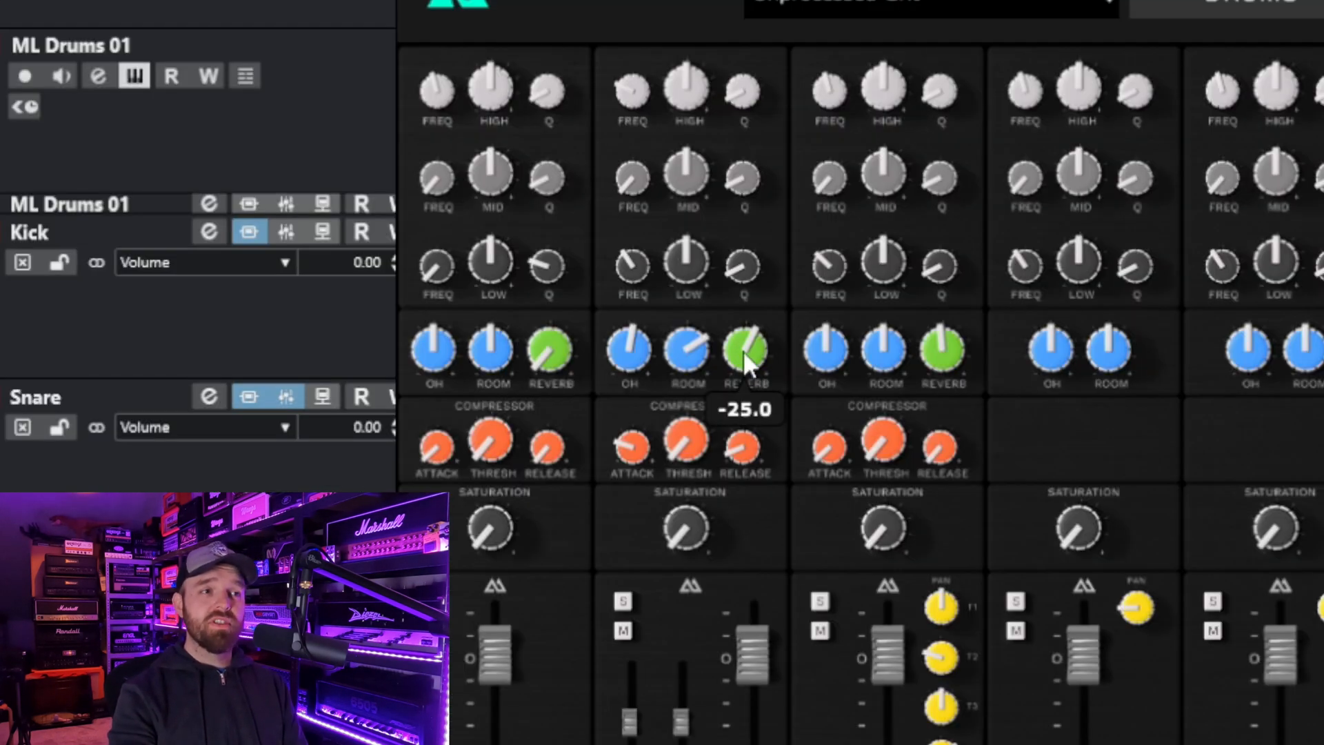
{"action": "mouse_move", "coordinate": [944, 353]}
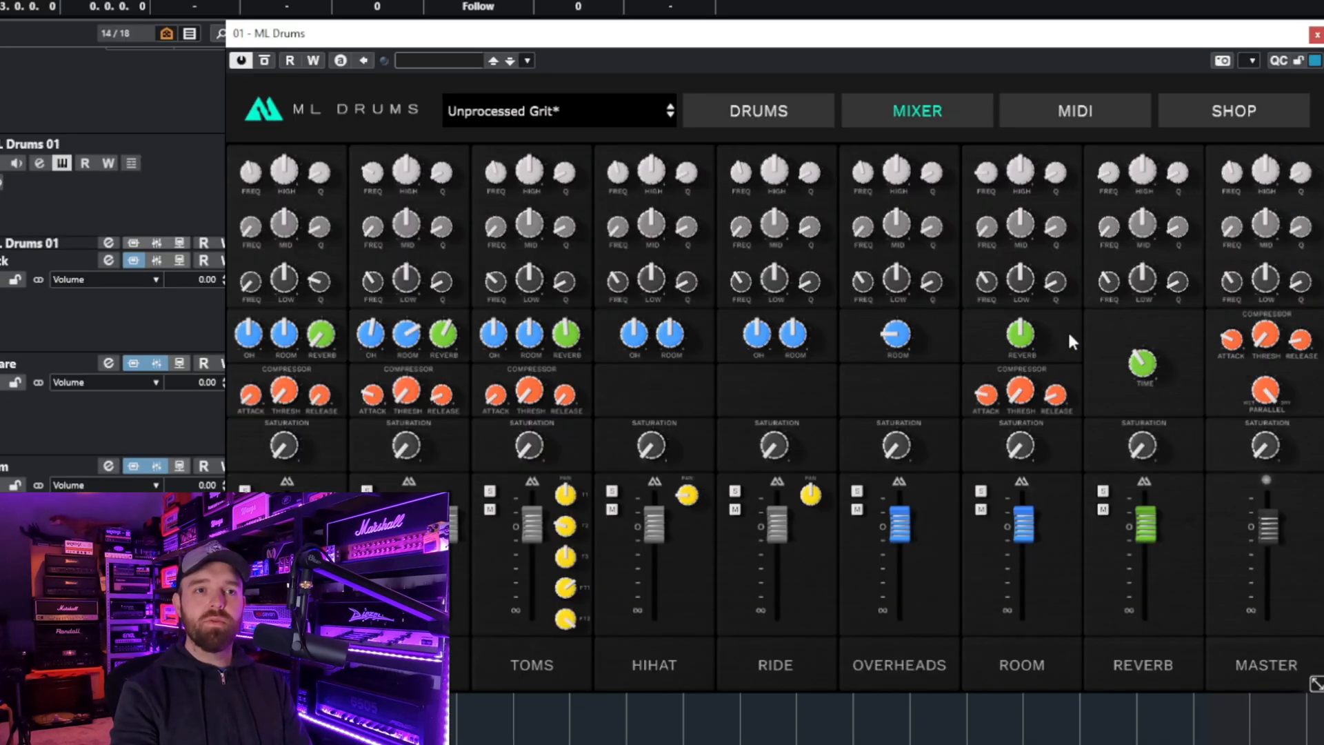
{"action": "mouse_move", "coordinate": [1143, 365]}
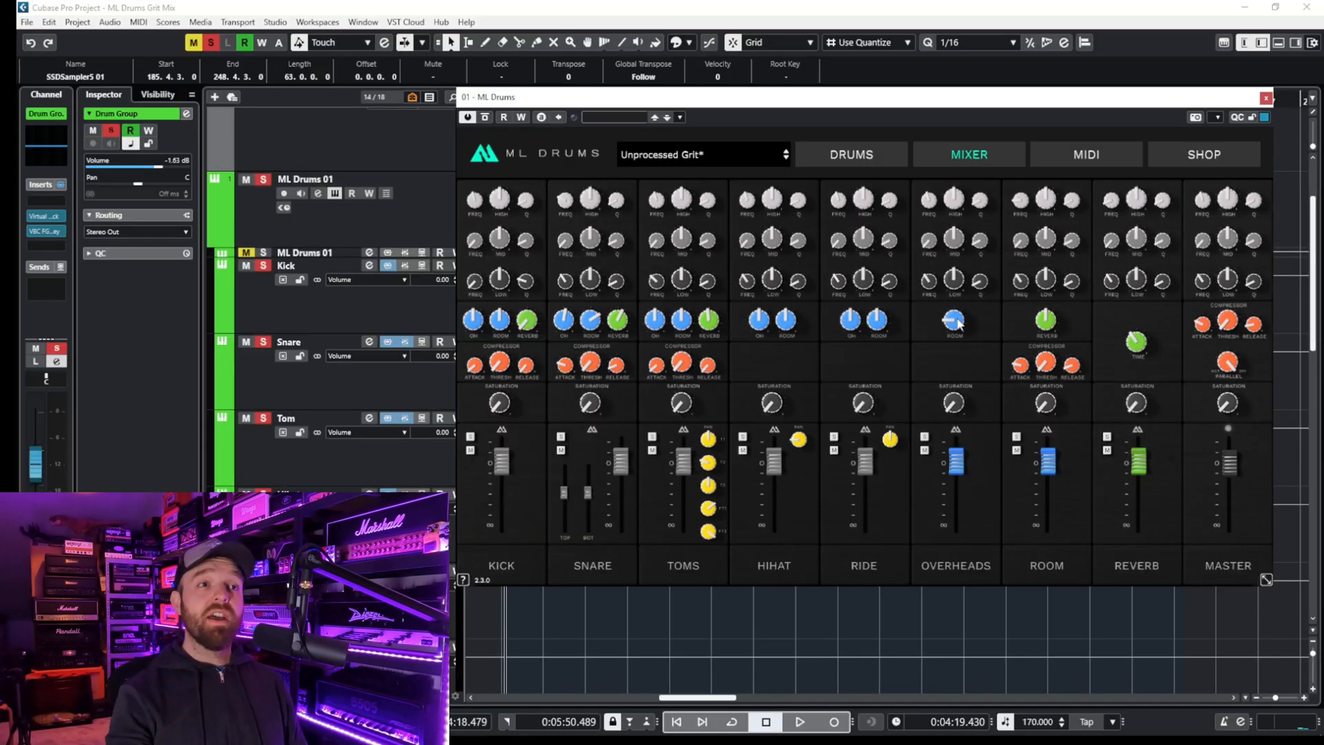
{"action": "left_click", "coordinate": [880, 154]}
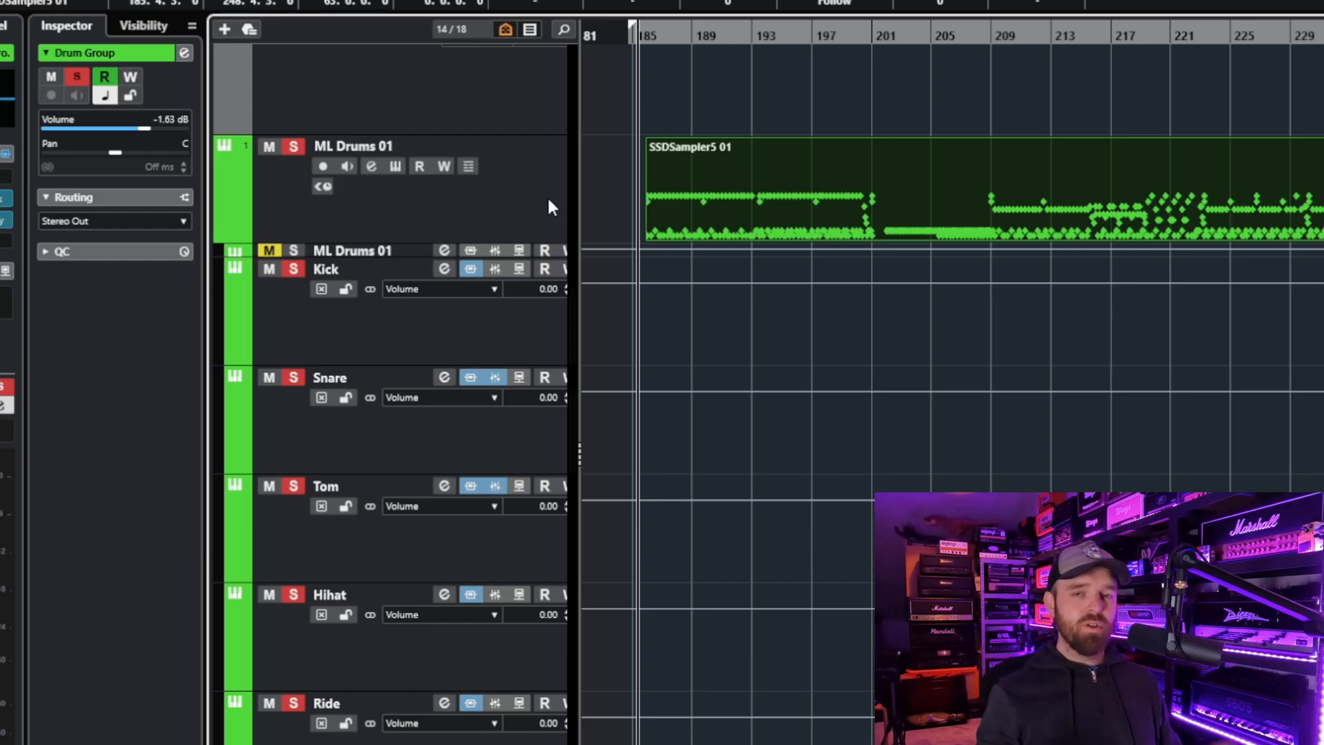
- Open the MIDI Modifiers insert of the ML Drums 01 track and inspect its position and velocity randomization
{"action": "left_click", "coordinate": [548, 200]}
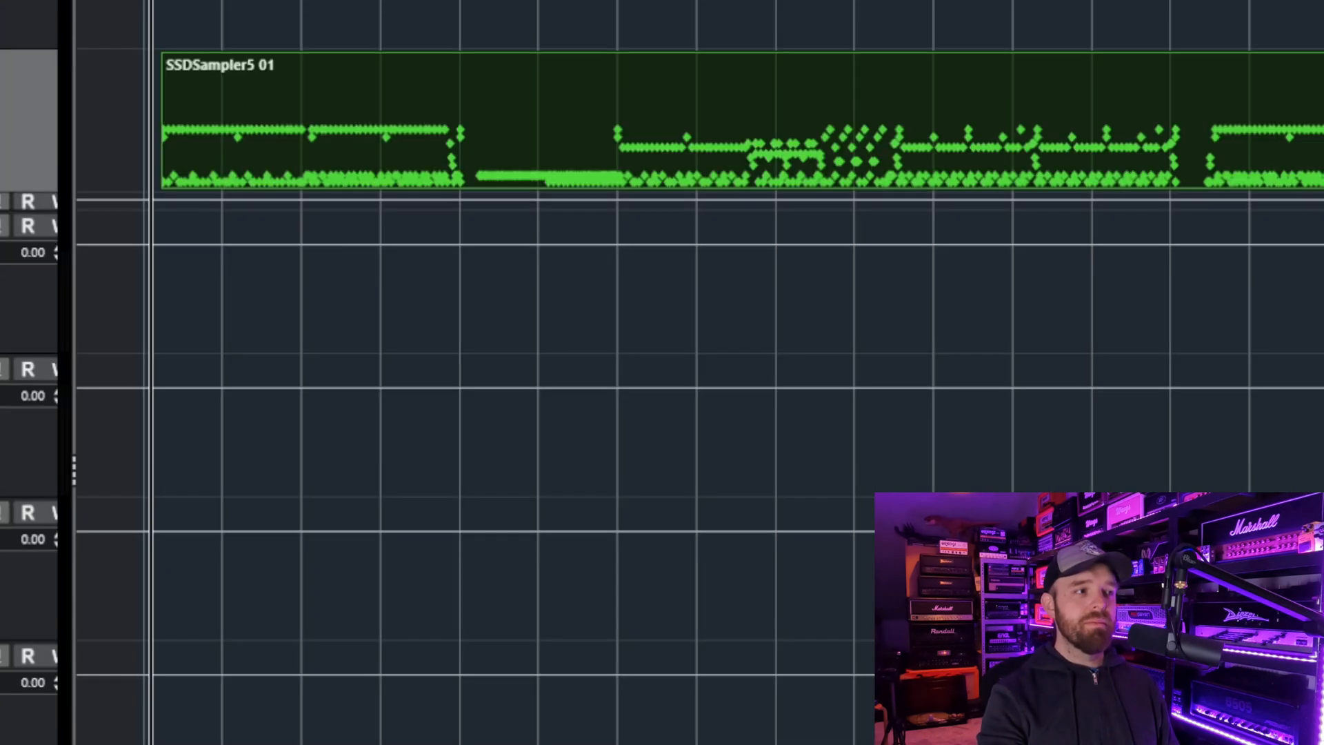
{"action": "left_click", "coordinate": [172, 509]}
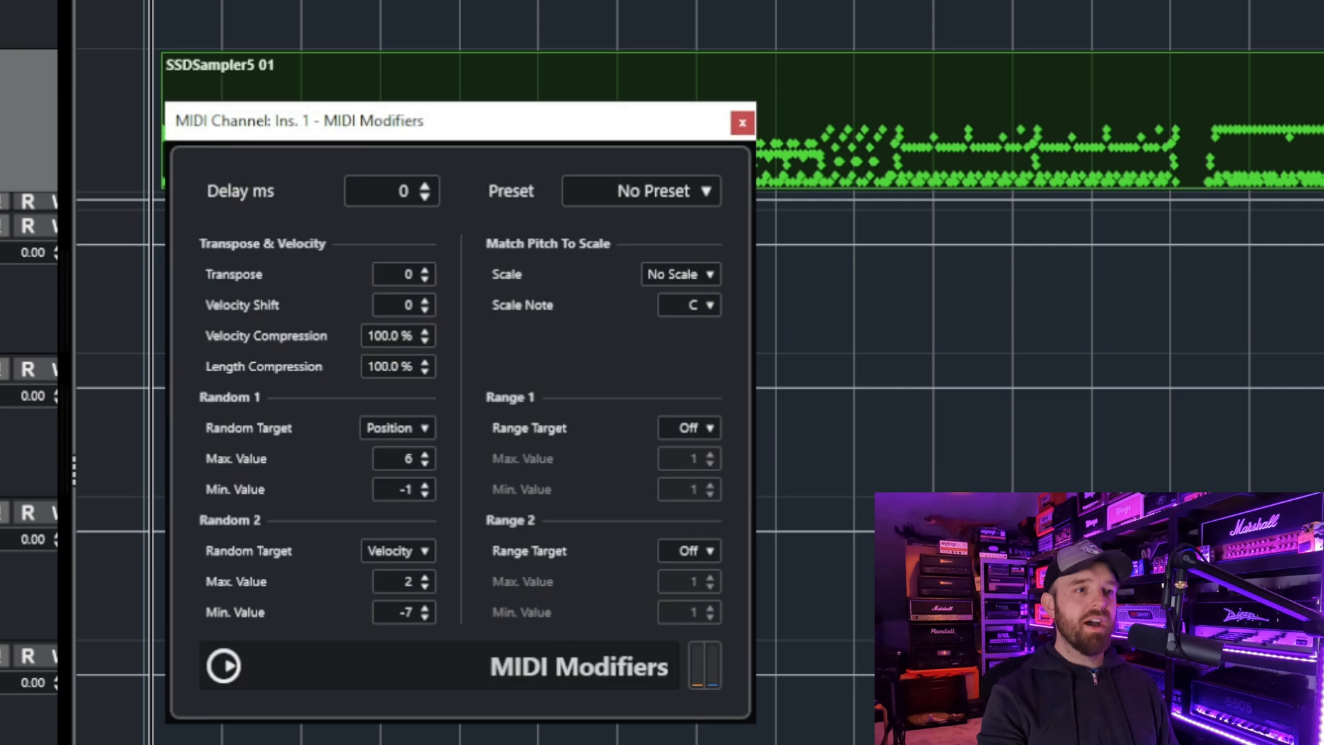
{"action": "left_click_drag", "start_coordinate": [478, 118], "coordinate": [532, 114]}
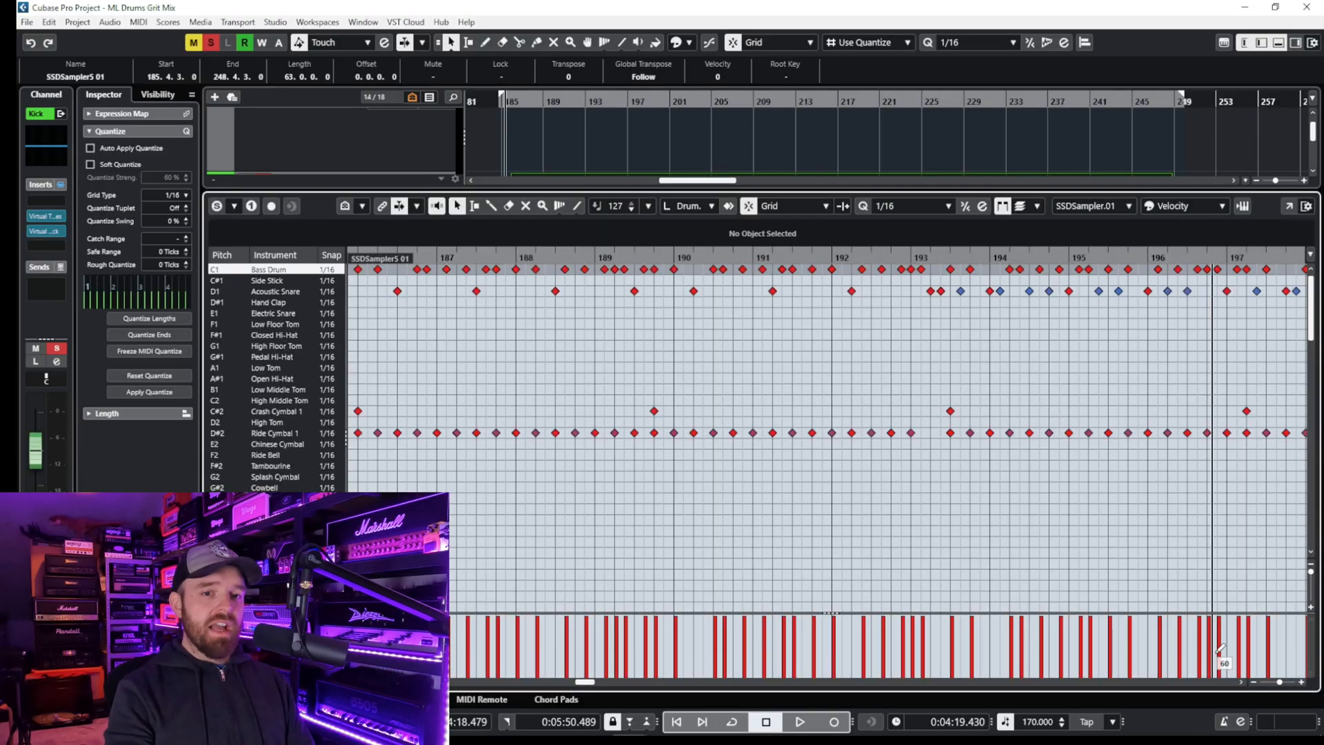
- Look through the SSDSampler5 01 drum pattern and display the velocities of the Acoustic Snare and Open Hi-Hat notes
{"action": "left_click_drag", "start_coordinate": [1279, 686], "coordinate": [1275, 683]}
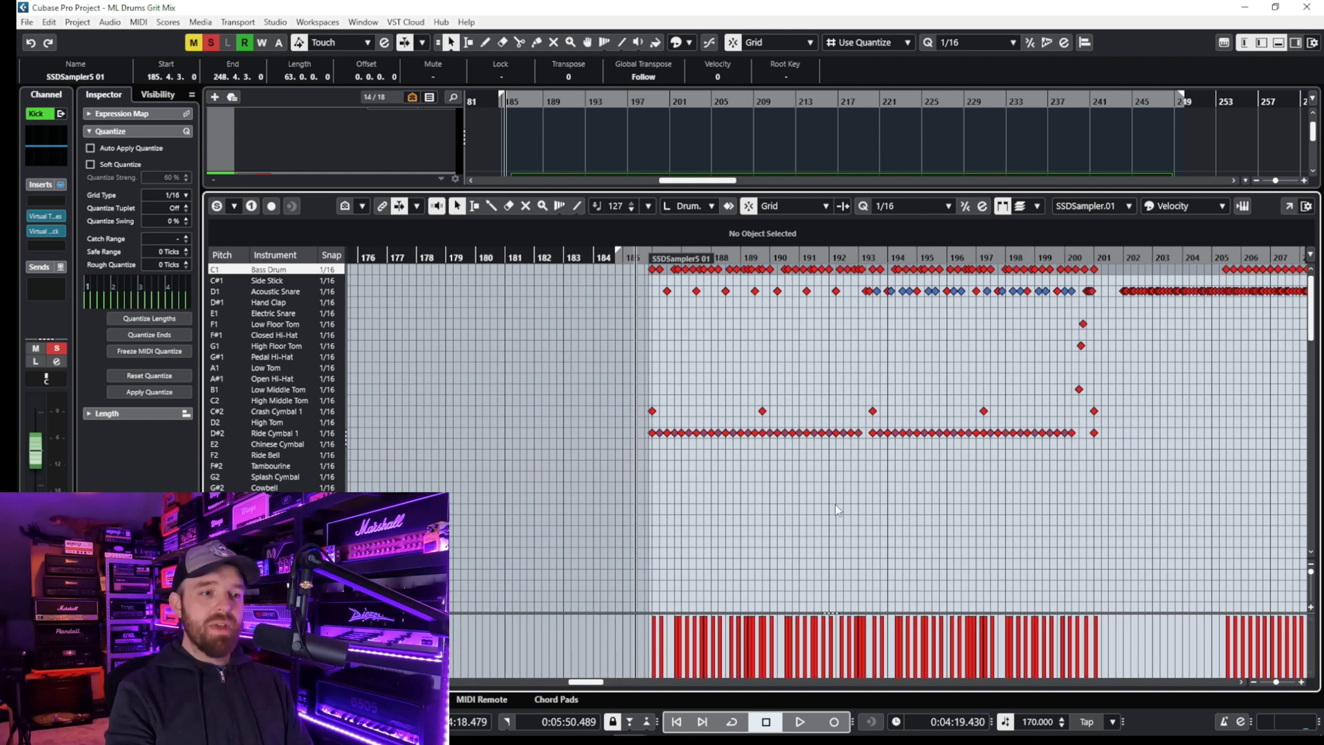
{"action": "left_click_drag", "start_coordinate": [595, 681], "coordinate": [627, 688]}
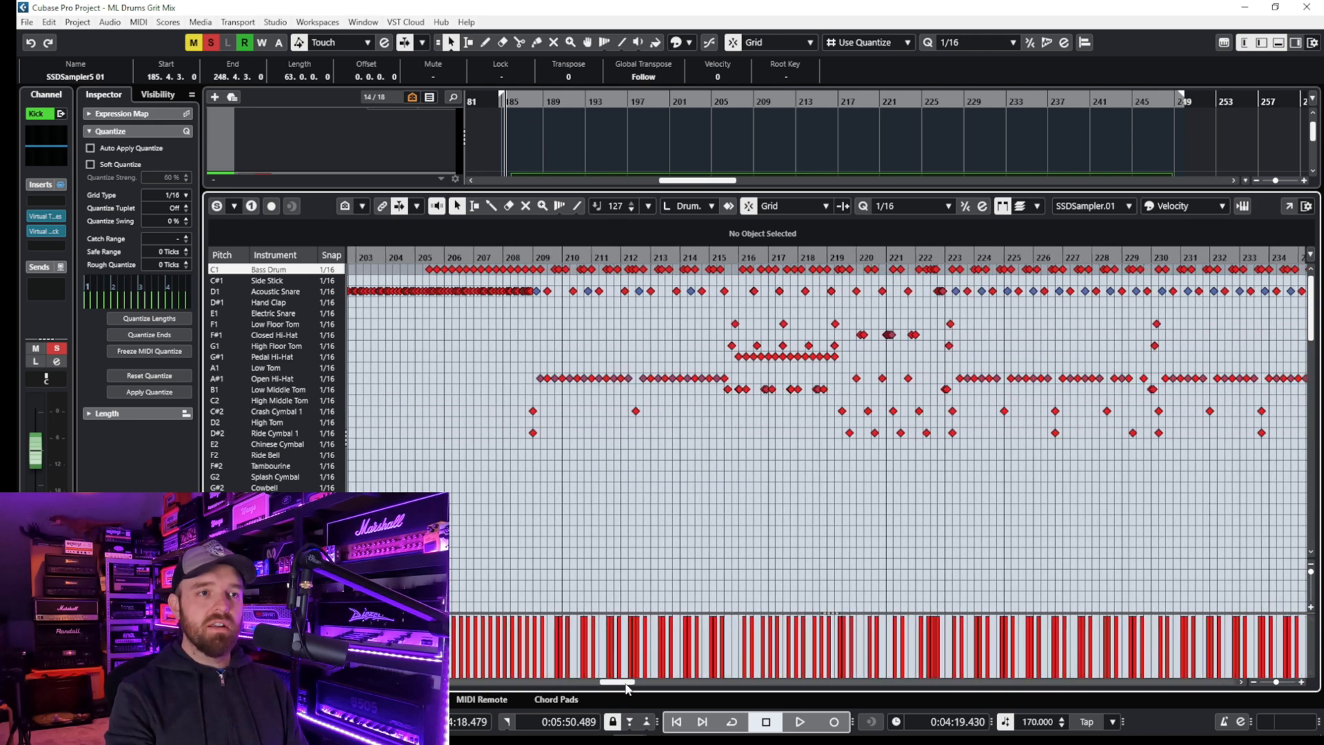
{"action": "left_click_drag", "start_coordinate": [627, 688], "coordinate": [633, 688]}
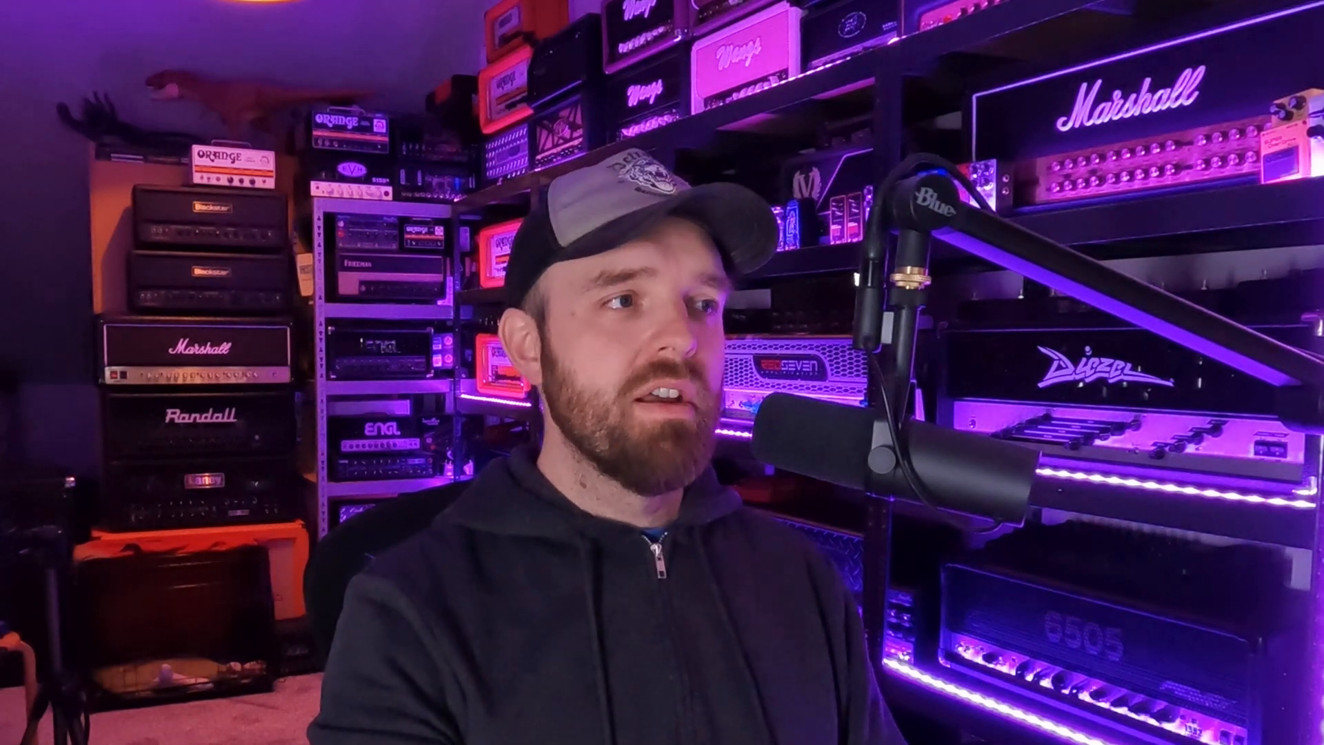
{"action": "left_click", "coordinate": [243, 293]}
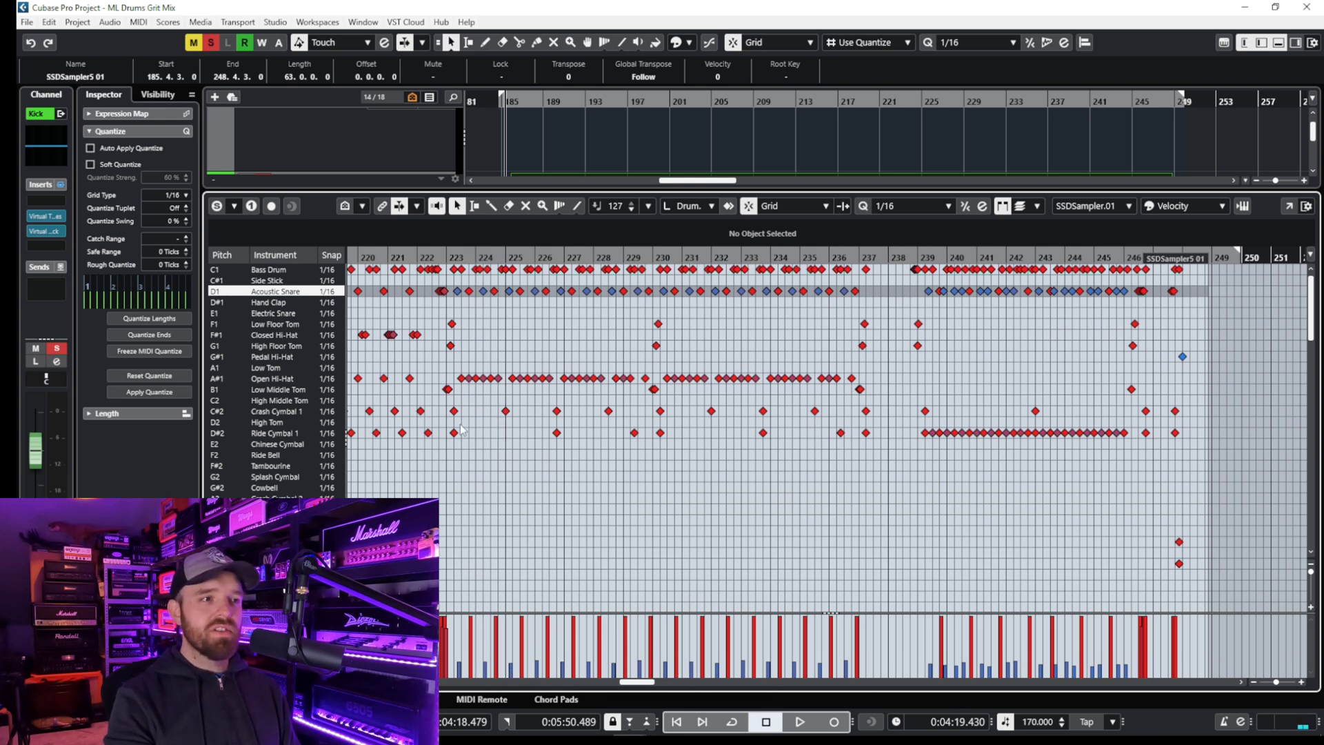
{"action": "left_click", "coordinate": [242, 379]}
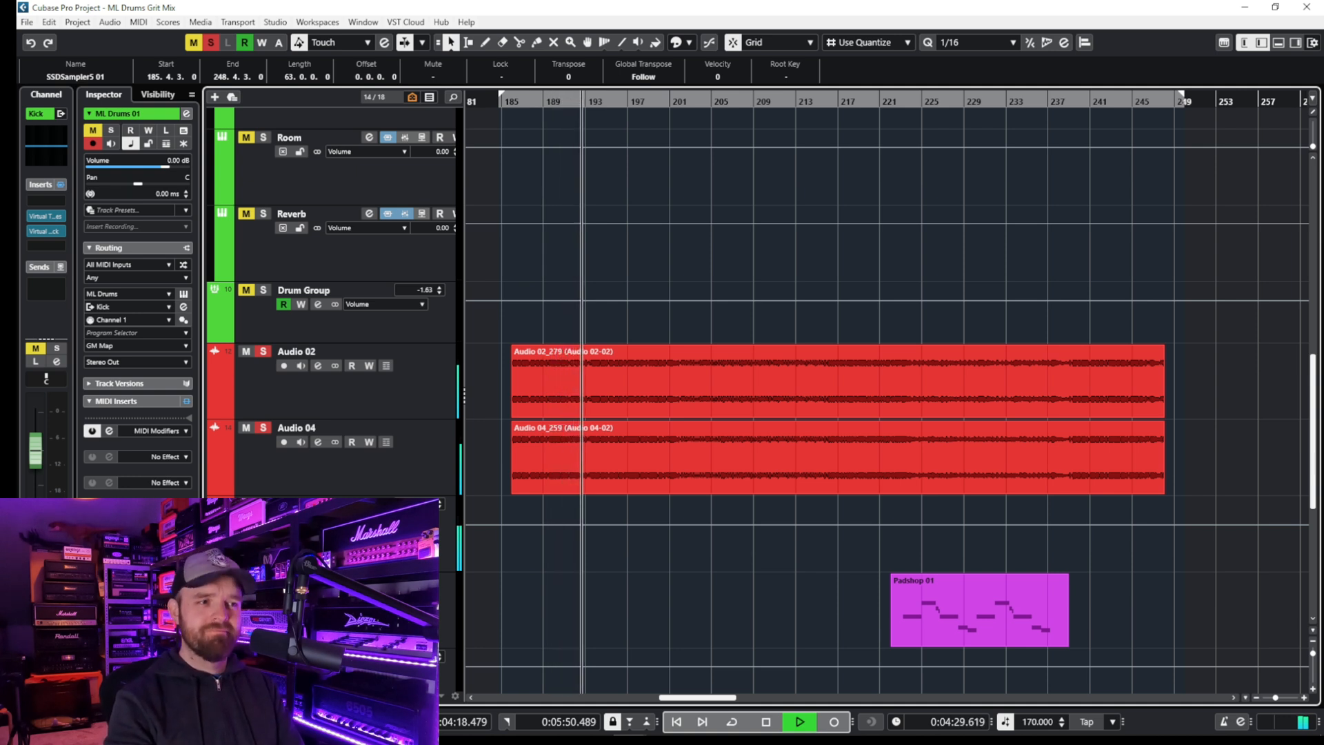
- Stop the guitar playback and inspect the amp and cabinet settings of the Amped insert on Audio 02
{"action": "key", "text": "space"}
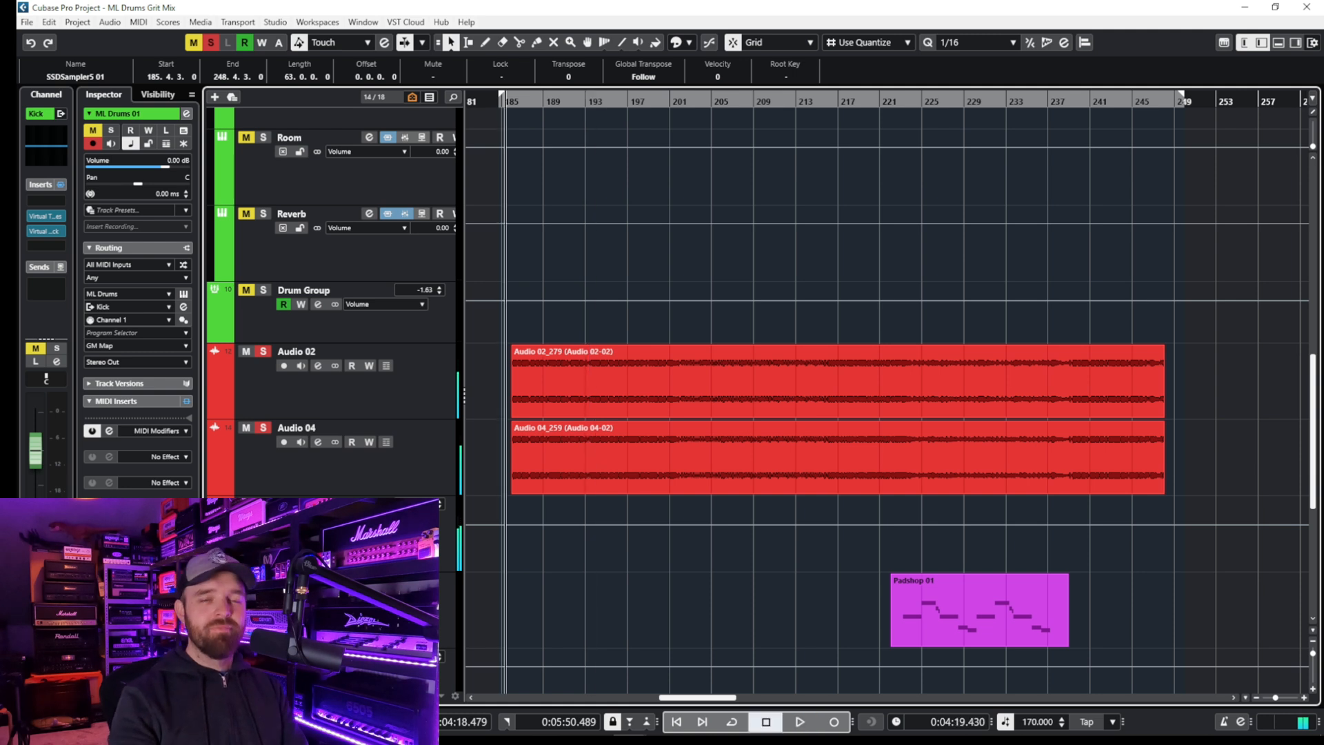
{"action": "left_click", "coordinate": [313, 408]}
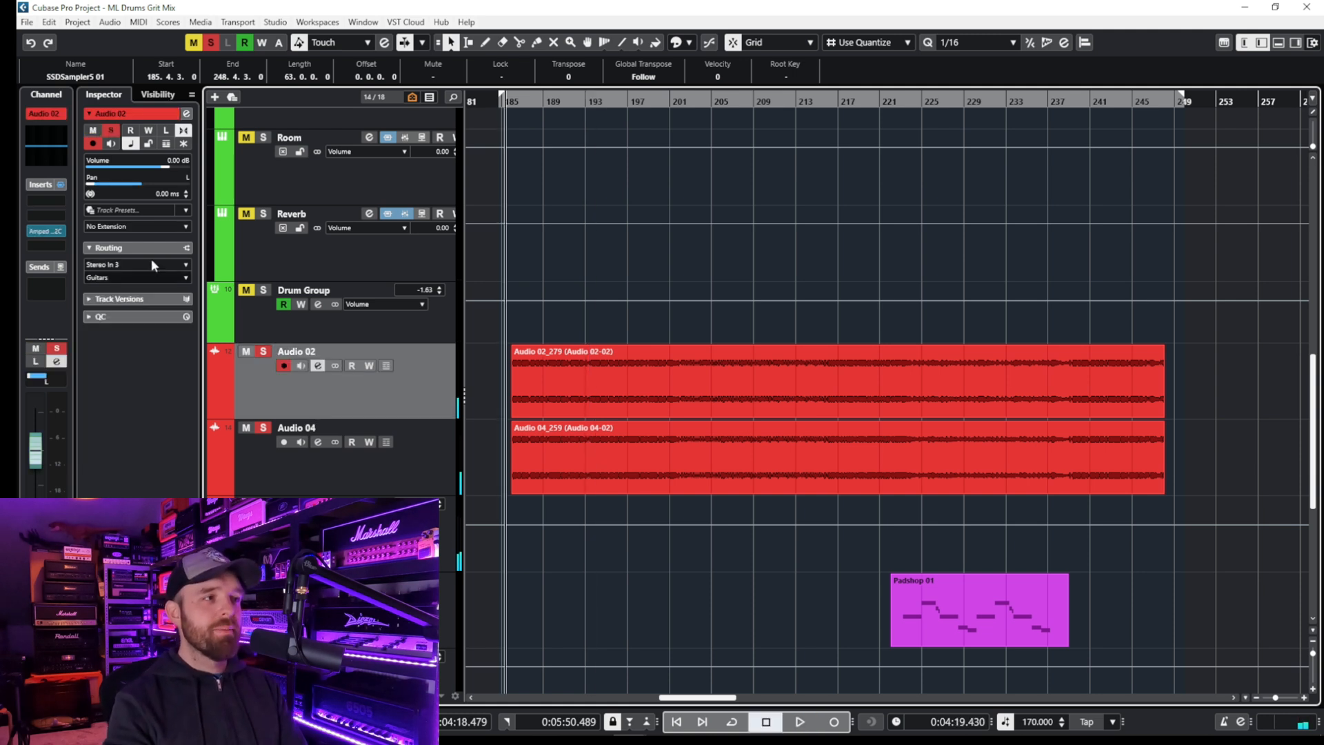
{"action": "left_click", "coordinate": [49, 231]}
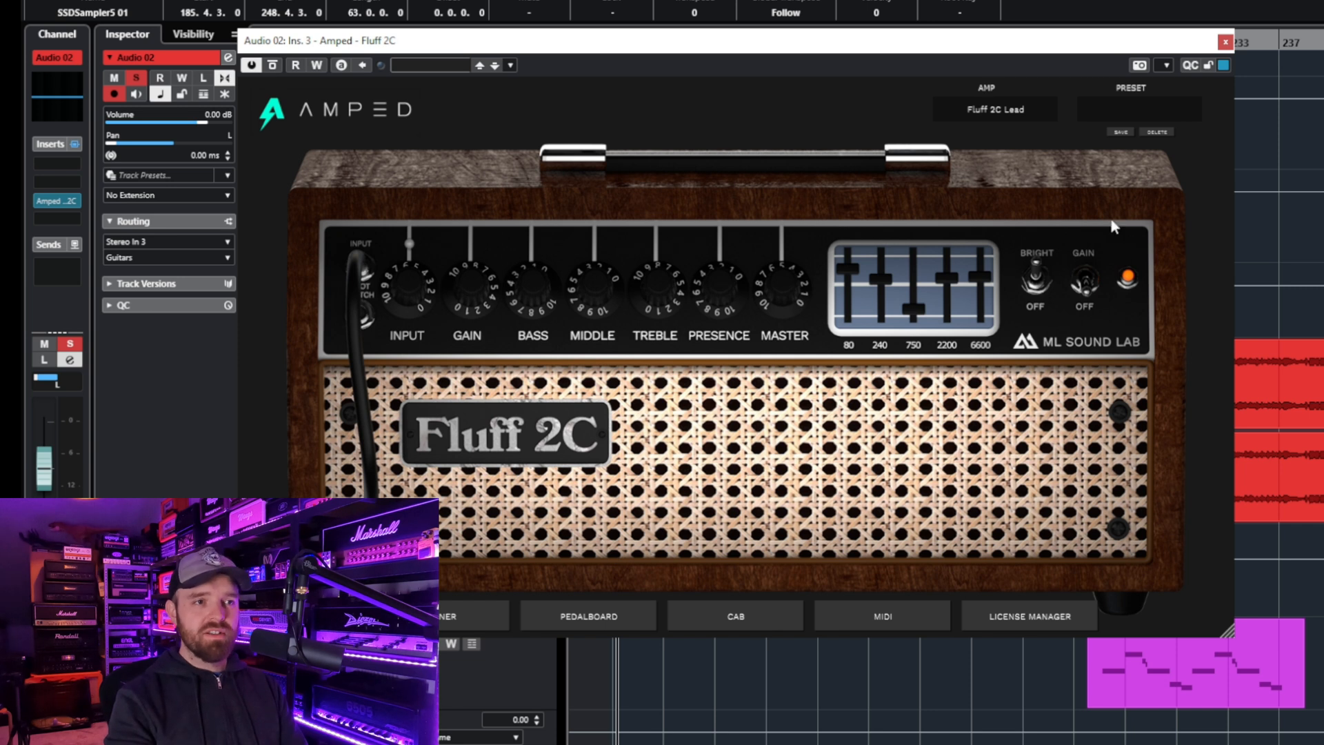
{"action": "left_click", "coordinate": [758, 615]}
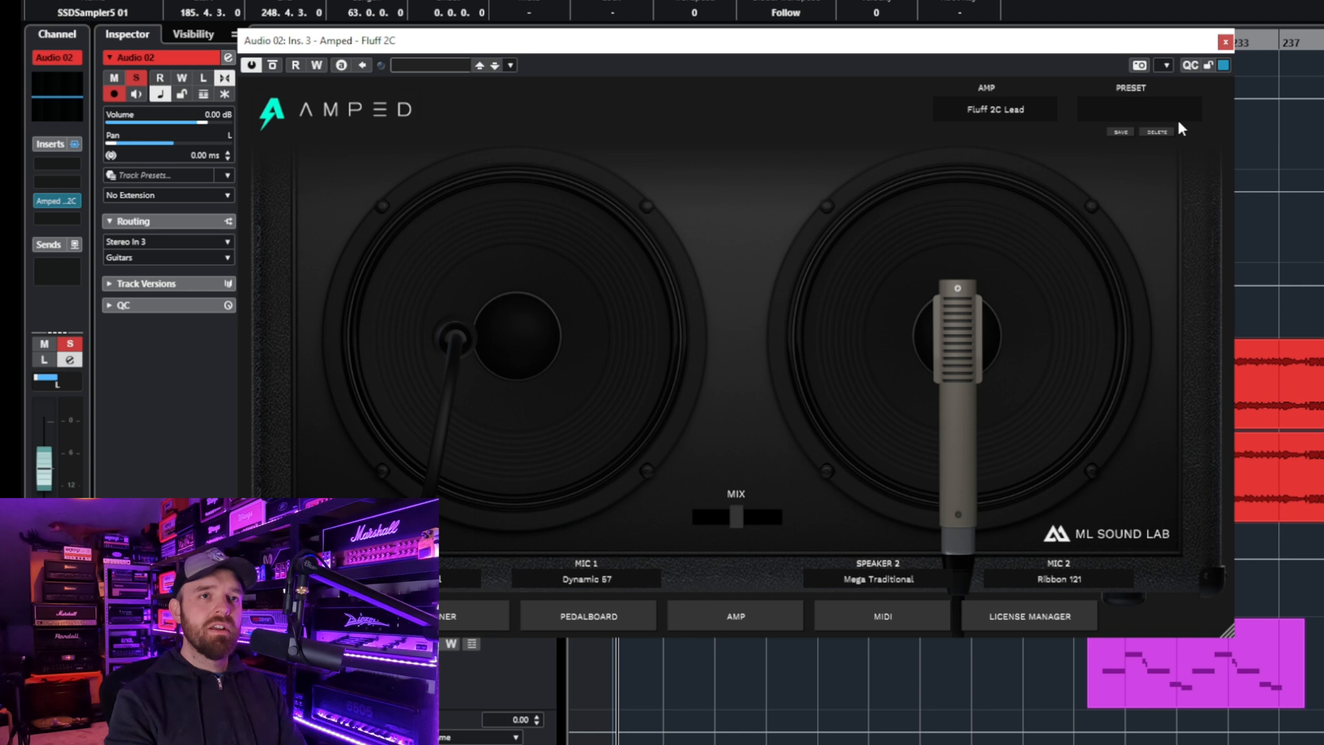
{"action": "left_click", "coordinate": [1224, 43]}
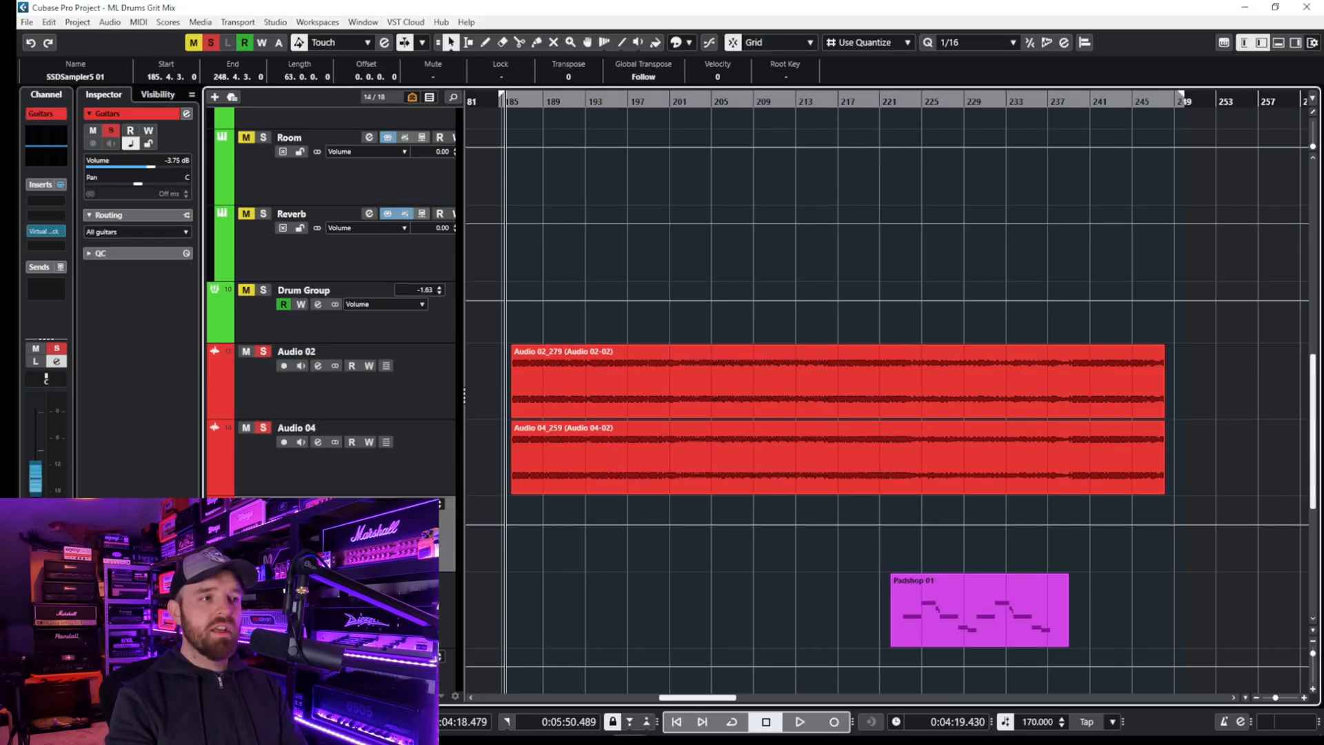
- Inspect the Virtual Mix Rack insert on the Guitars group, closing the plugin and channel settings when done
{"action": "key", "text": "e"}
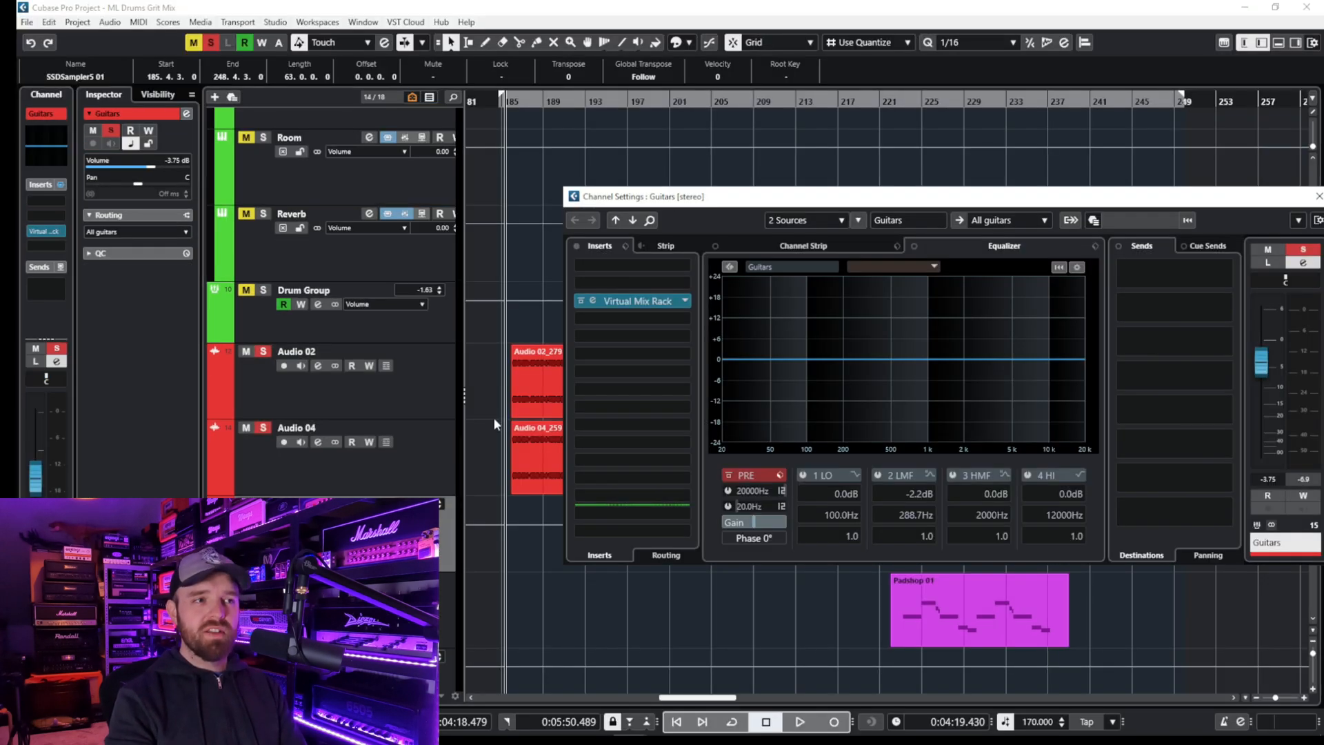
{"action": "left_click", "coordinate": [645, 304]}
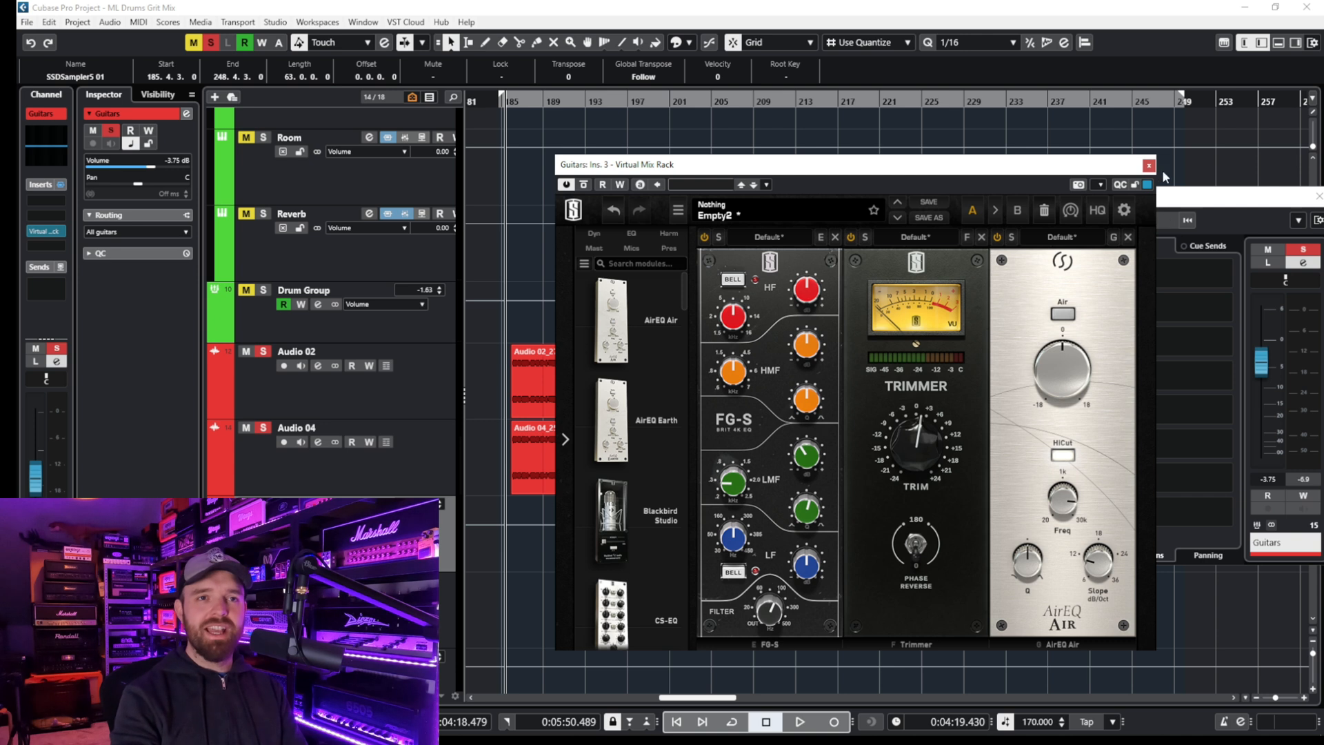
{"action": "left_click", "coordinate": [1148, 166]}
{"action": "left_click_drag", "start_coordinate": [1196, 199], "coordinate": [1121, 200]}
{"action": "left_click", "coordinate": [1243, 198]}
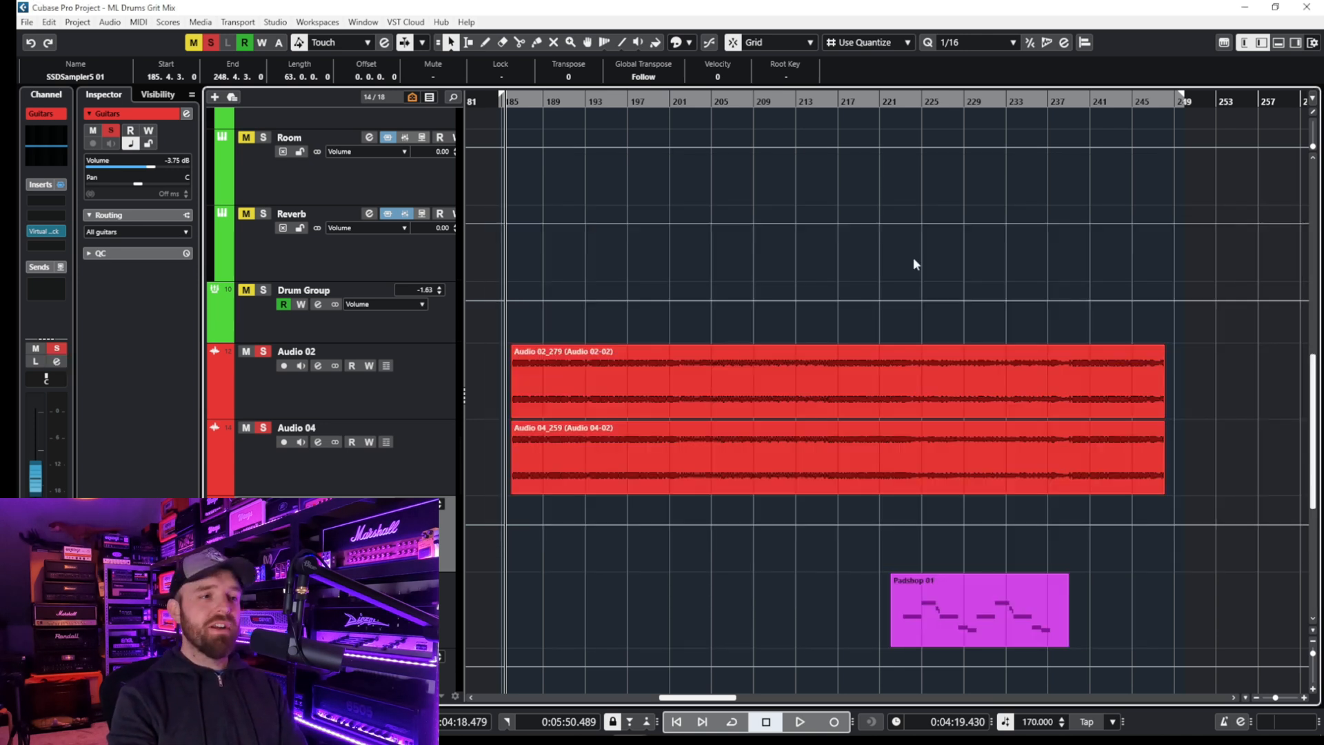
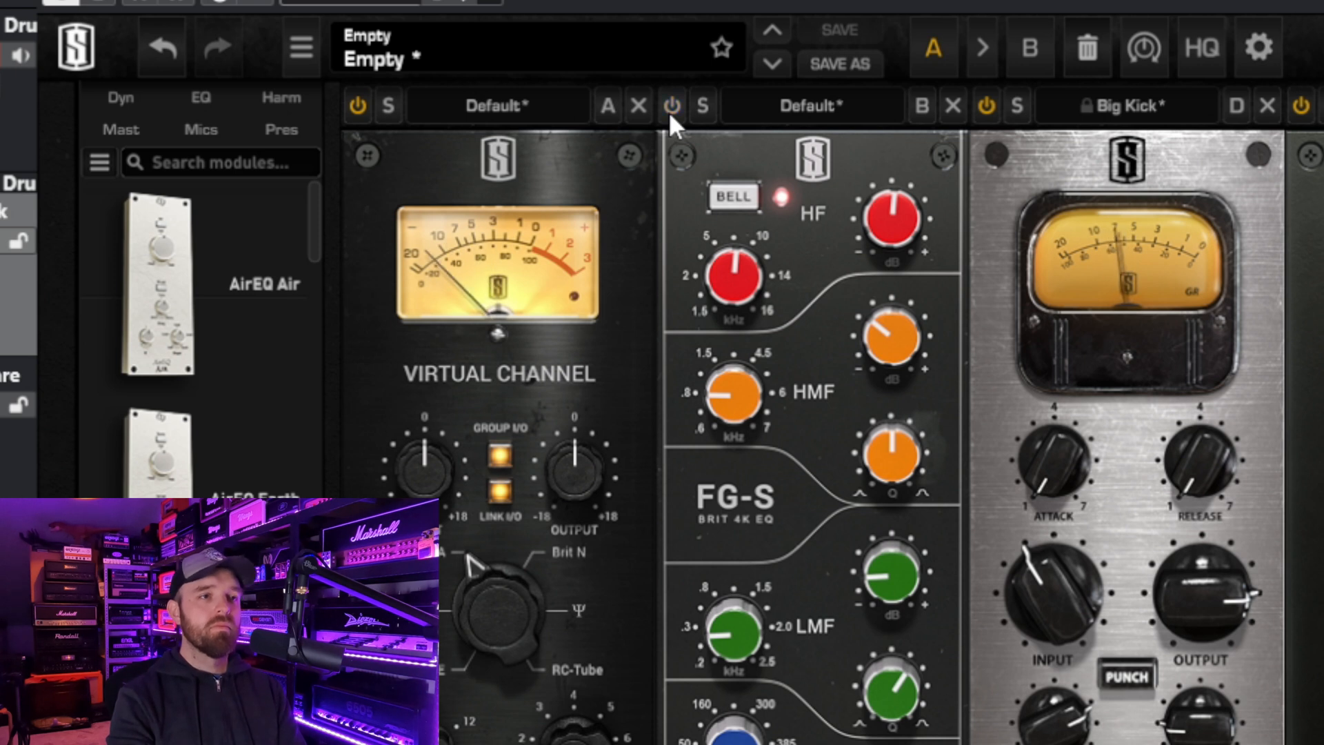
- Audition the kick with the FG-S EQ enabled, comparing The Monster bypassed and active in the Virtual Mix Rack
{"action": "left_click", "coordinate": [669, 110]}
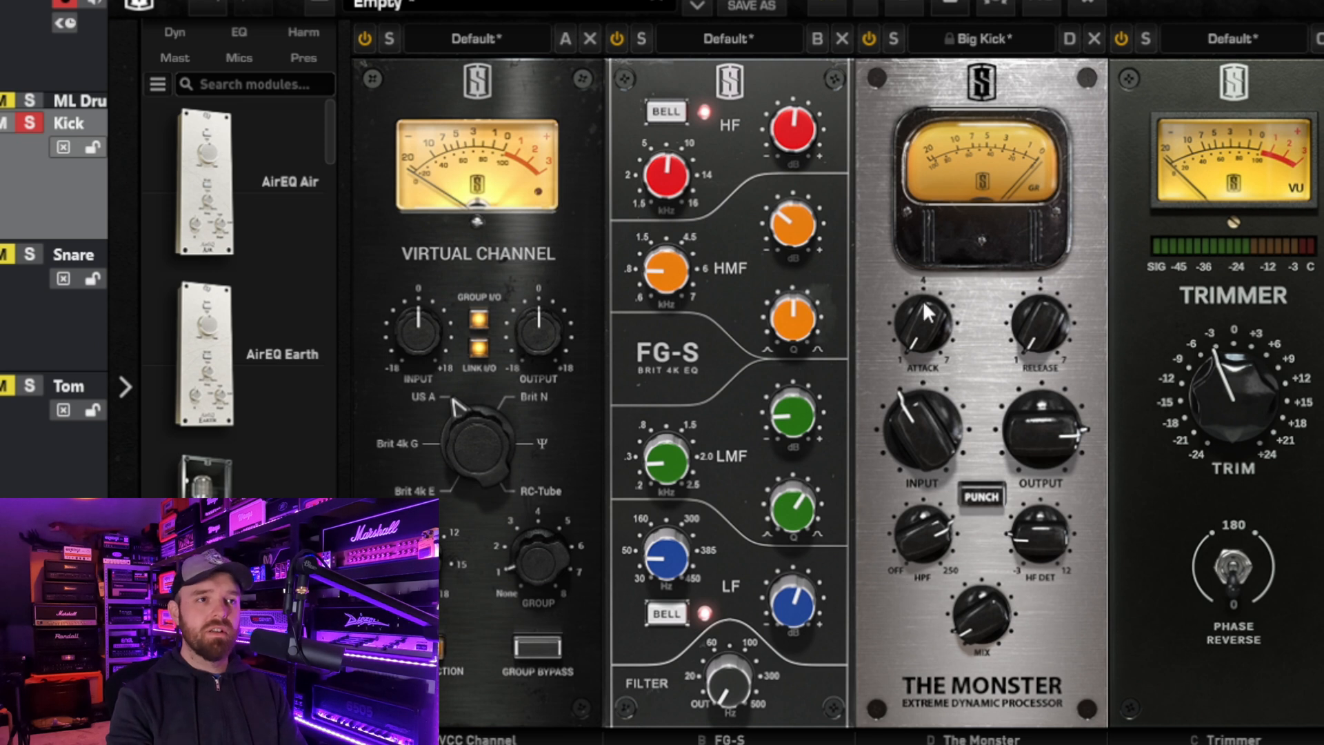
{"action": "left_click", "coordinate": [867, 40]}
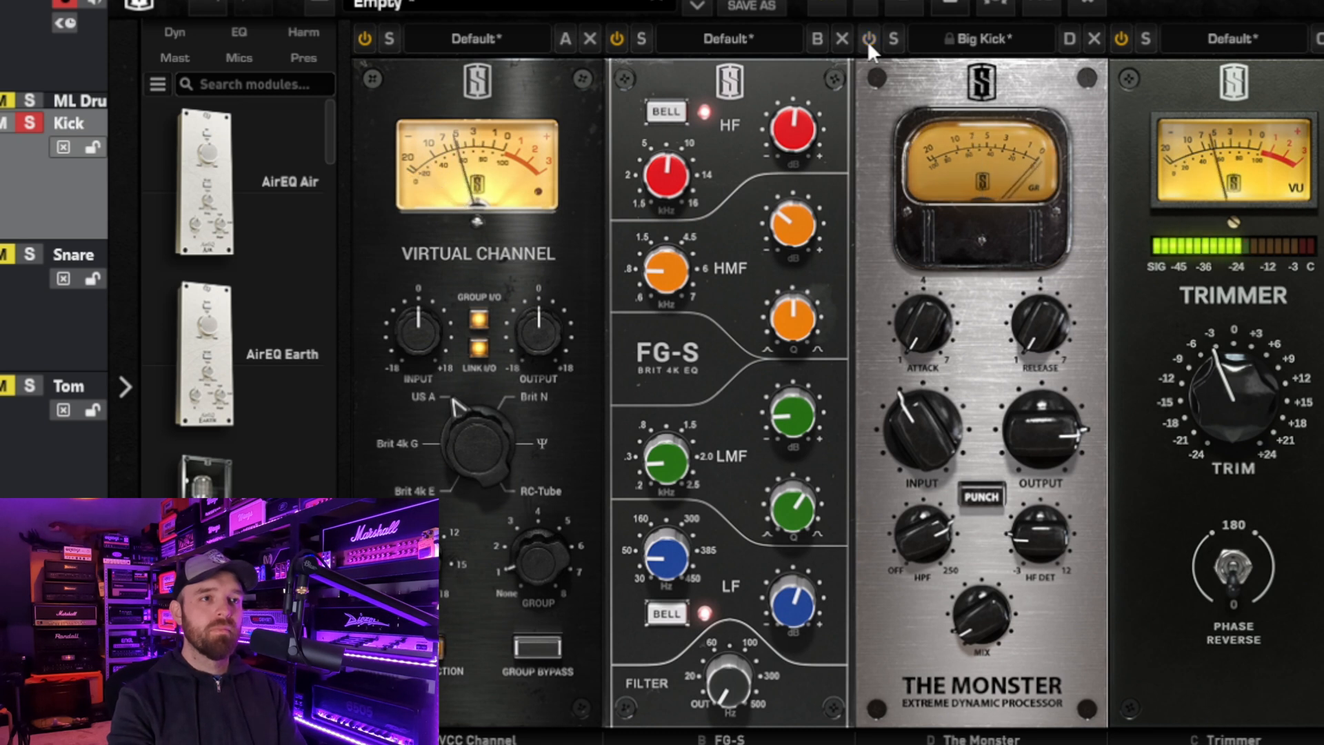
{"action": "left_click", "coordinate": [867, 40]}
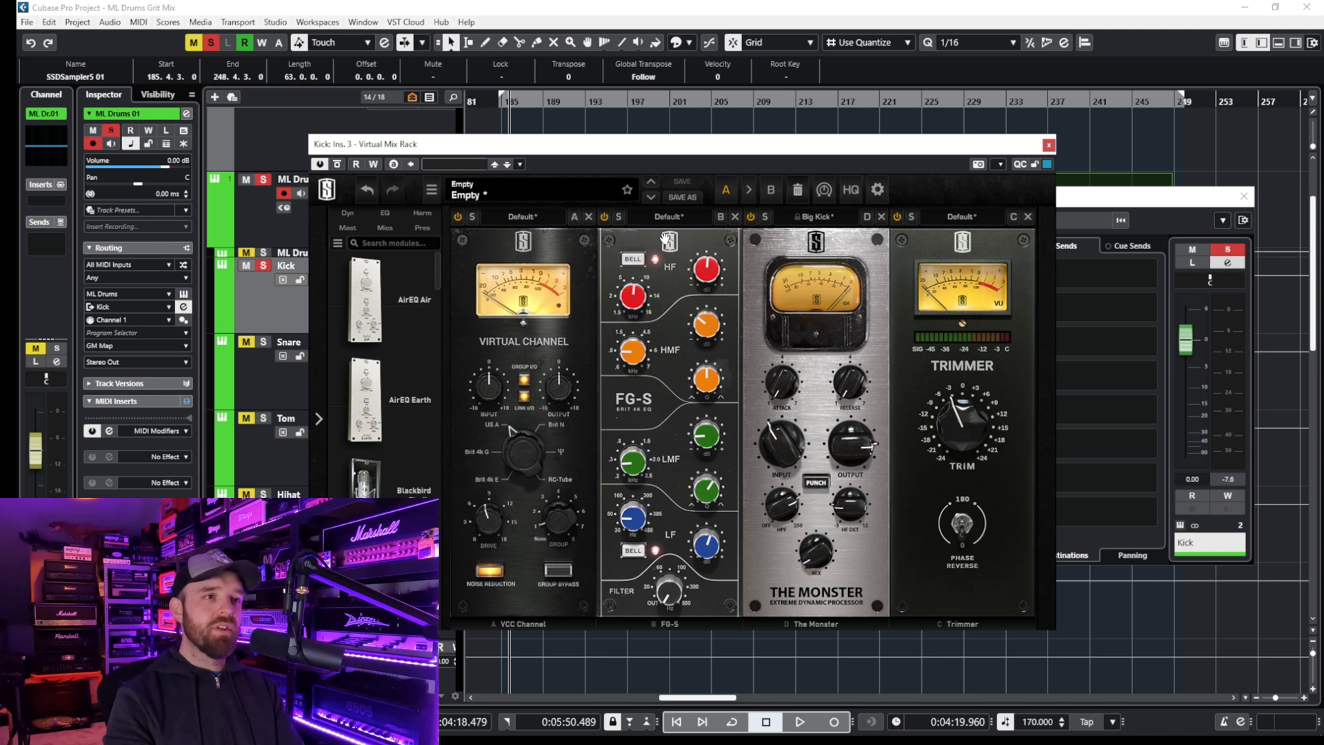
{"action": "left_click", "coordinate": [751, 217]}
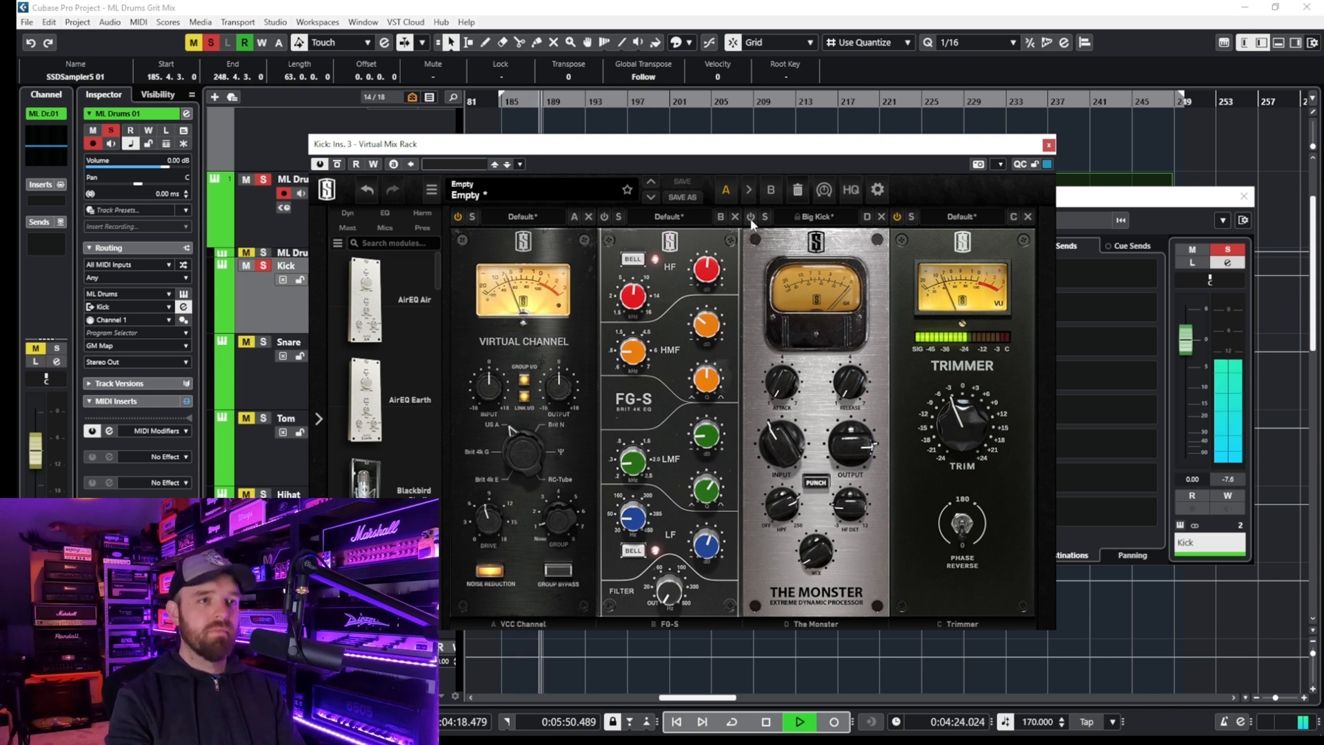
{"action": "key", "text": "space"}
{"action": "left_click", "coordinate": [751, 217]}
{"action": "key", "text": "space"}
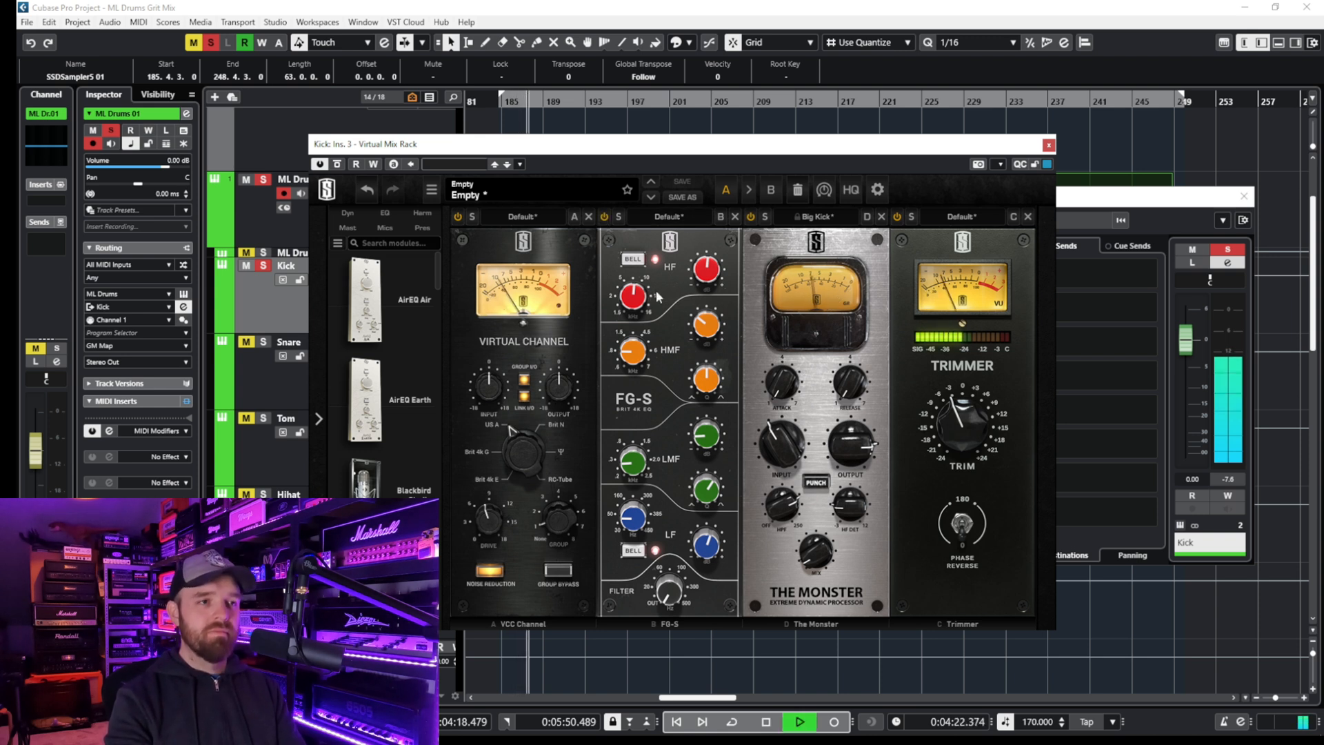
- Stop playback, close the Kick's Virtual Mix Rack and channel settings, and unsolo the Kick track
{"action": "key", "text": "space"}
{"action": "left_click", "coordinate": [1048, 145]}
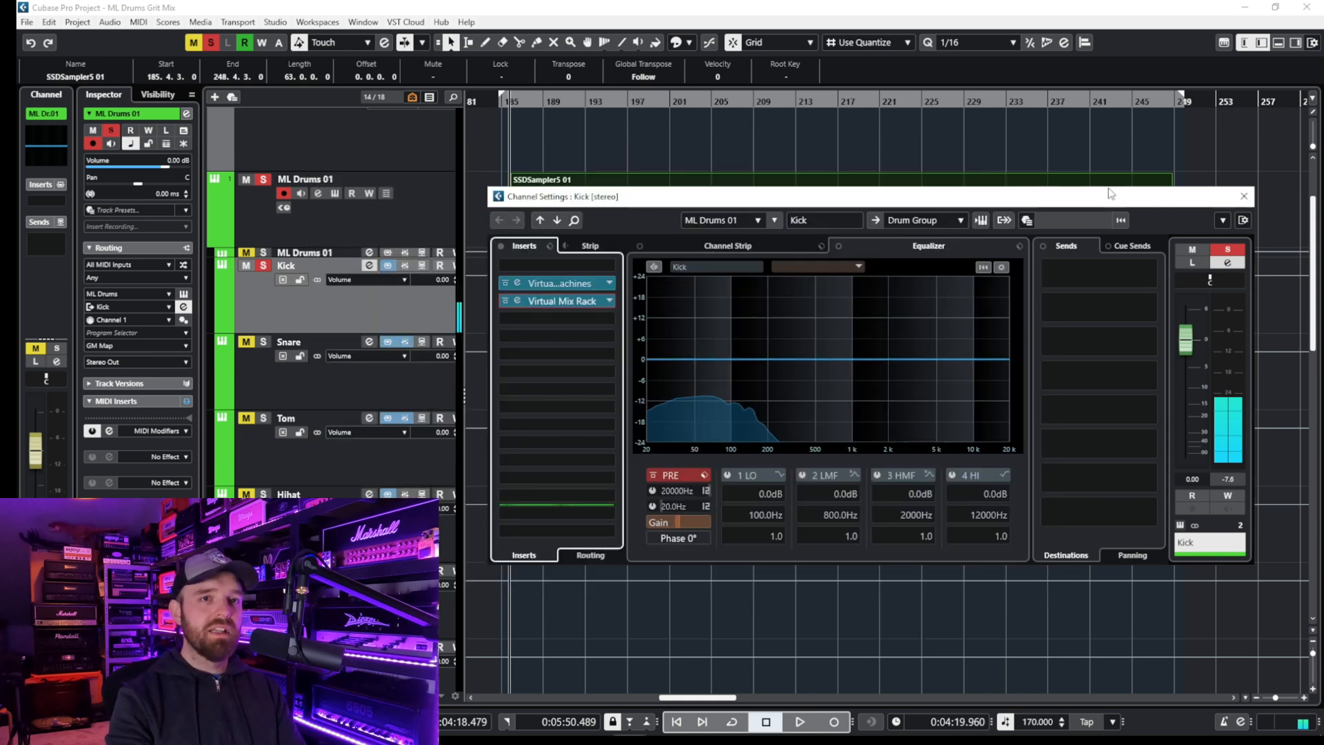
{"action": "left_click", "coordinate": [1242, 198]}
{"action": "left_click", "coordinate": [262, 266]}
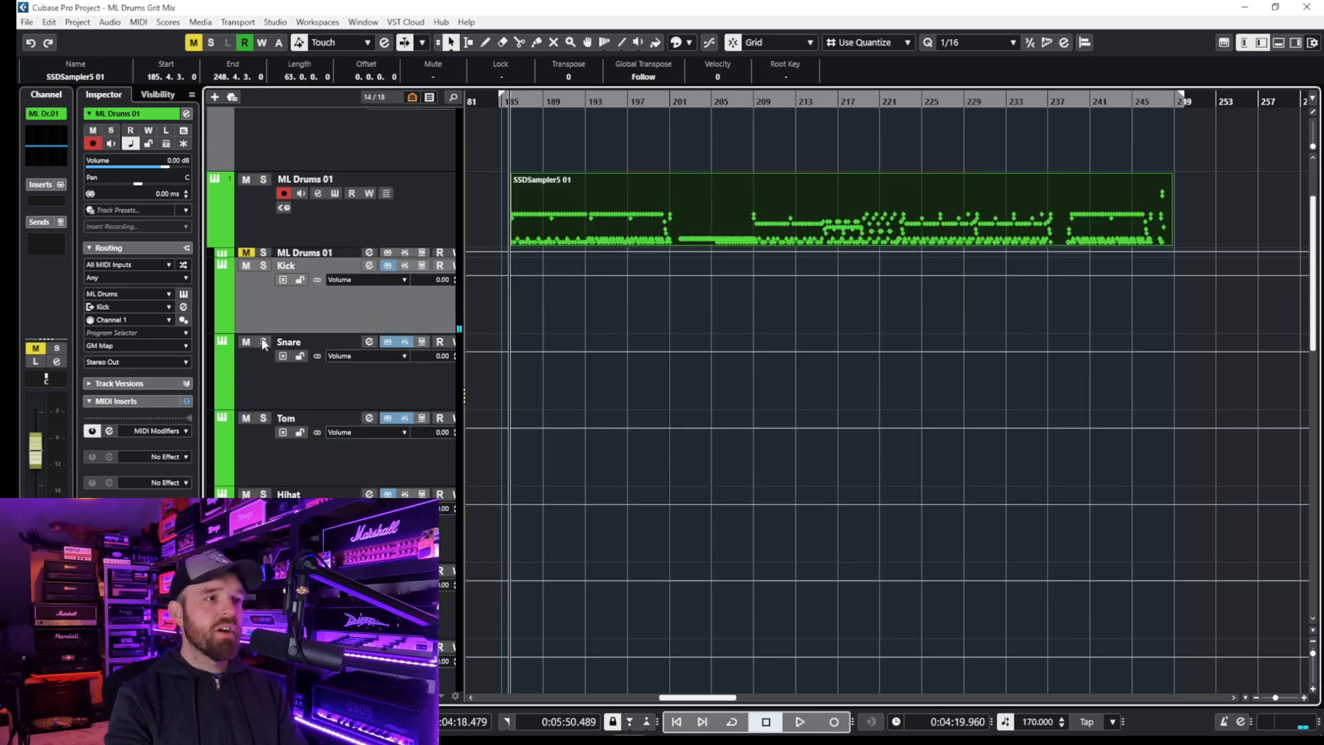
- Open the Snare channel settings and compare the equalizer with the 3 HMF band bypassed and active
{"action": "left_click", "coordinate": [370, 344]}
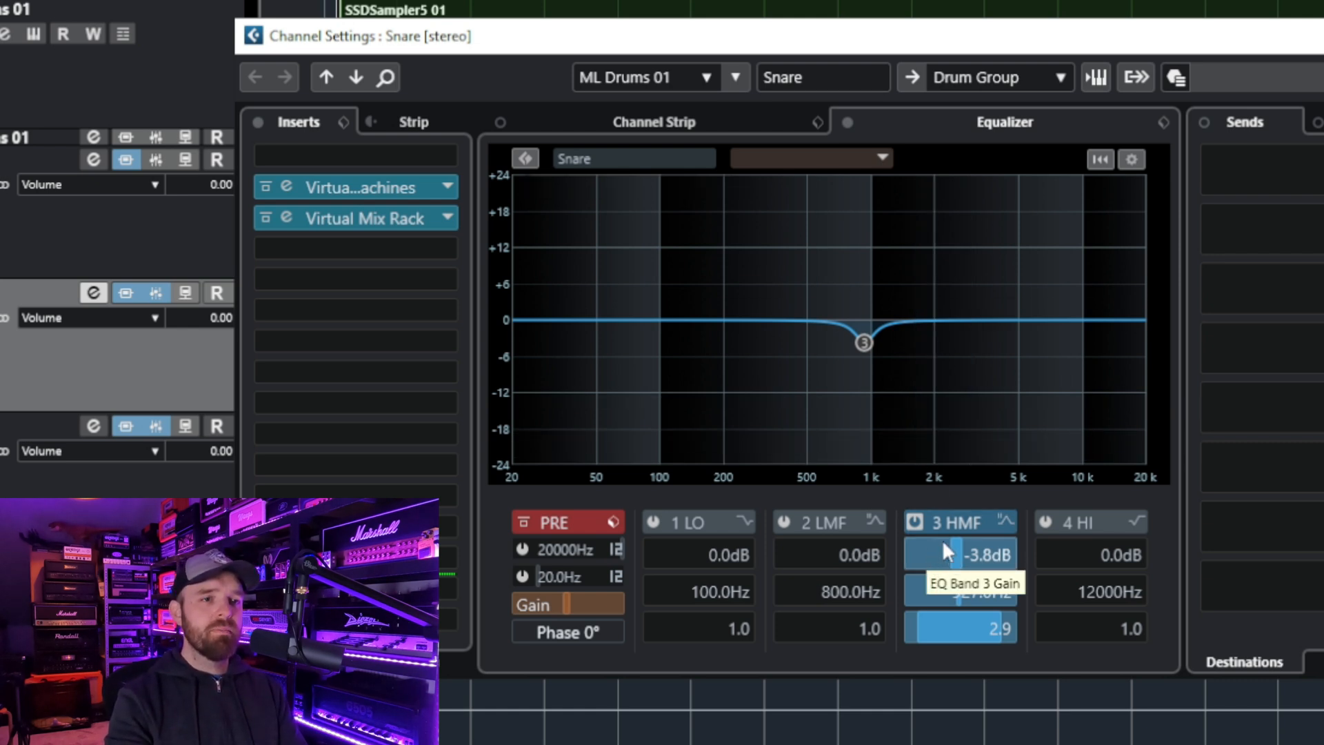
{"action": "left_click", "coordinate": [913, 523]}
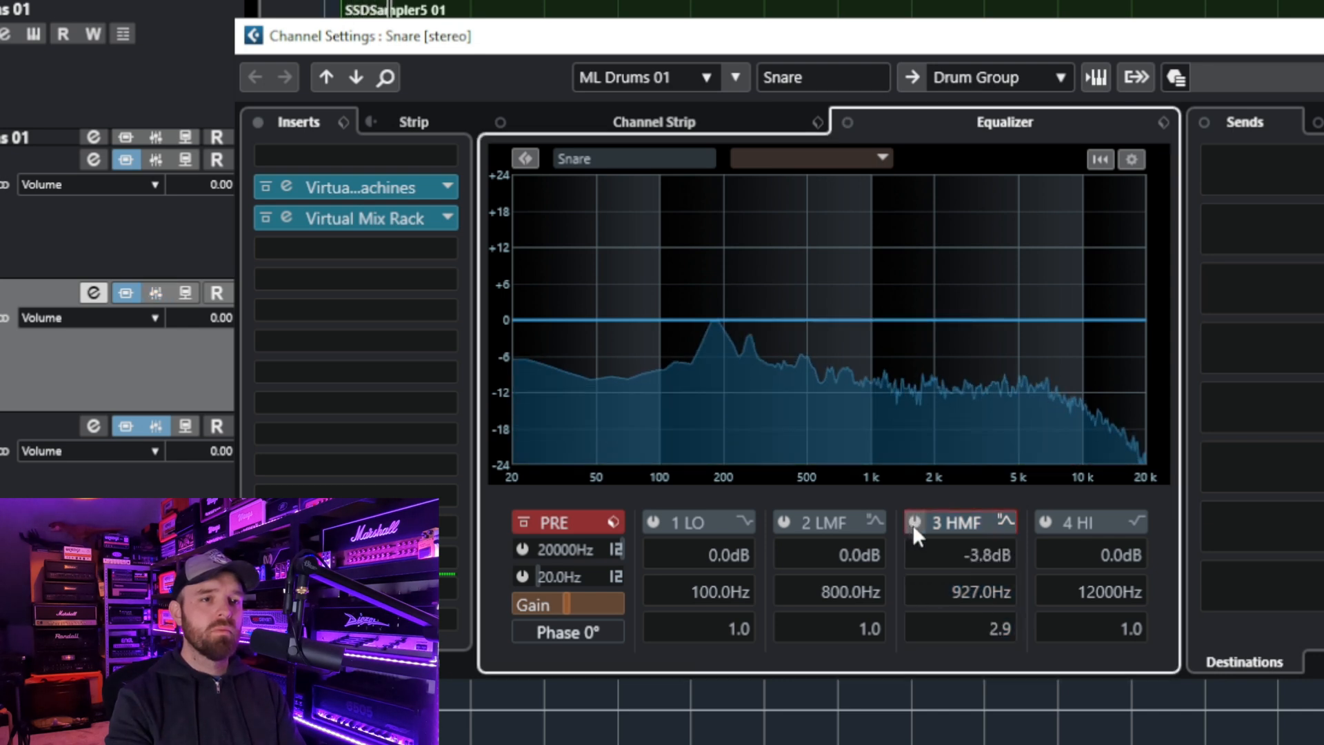
{"action": "left_click", "coordinate": [913, 523]}
- Boost the Snare's 3 HMF band to hear its frequency, and set the band's gain to -3.5 dB
{"action": "scroll", "coordinate": [994, 569], "scroll_direction": "down", "scroll_amount": 3}
{"action": "scroll", "coordinate": [994, 570], "scroll_direction": "up", "scroll_amount": 15}
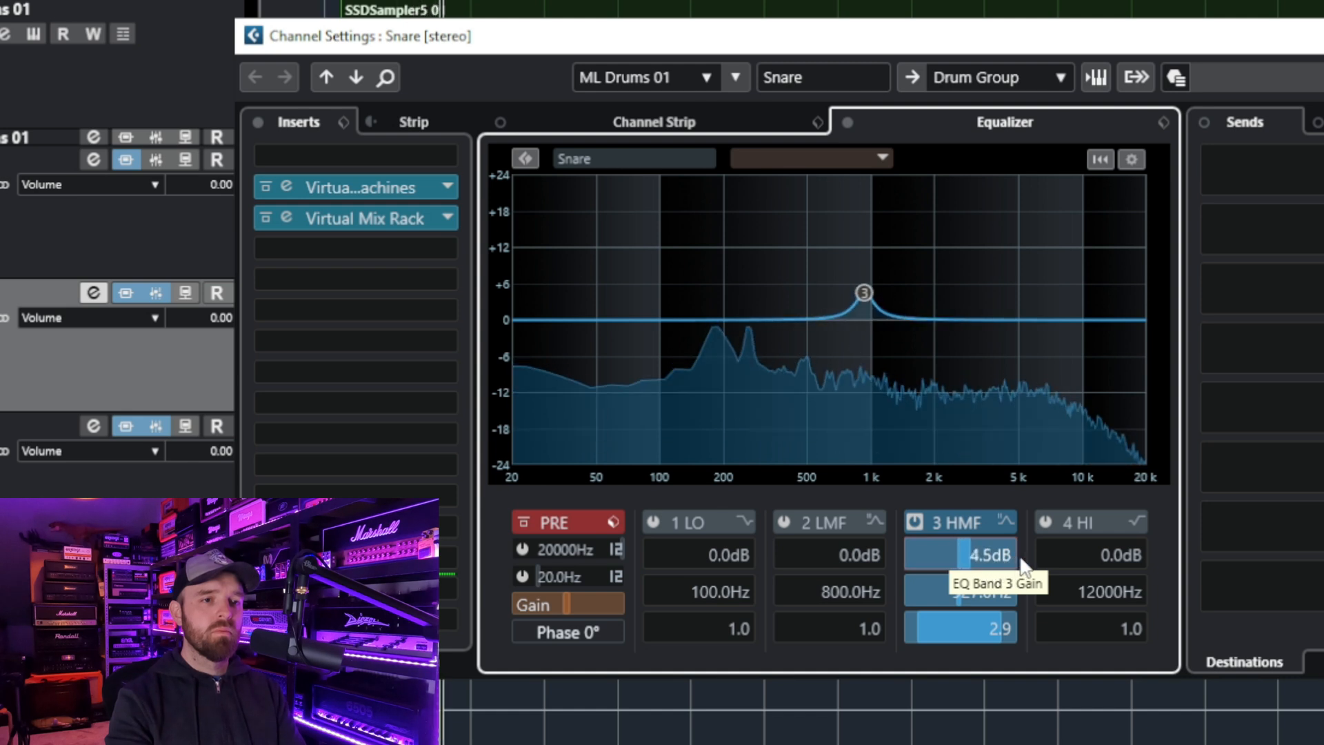
{"action": "scroll", "coordinate": [1023, 566], "scroll_direction": "down", "scroll_amount": 8}
{"action": "scroll", "coordinate": [1014, 567], "scroll_direction": "down", "scroll_amount": 3}
{"action": "scroll", "coordinate": [1010, 559], "scroll_direction": "down", "scroll_amount": 5}
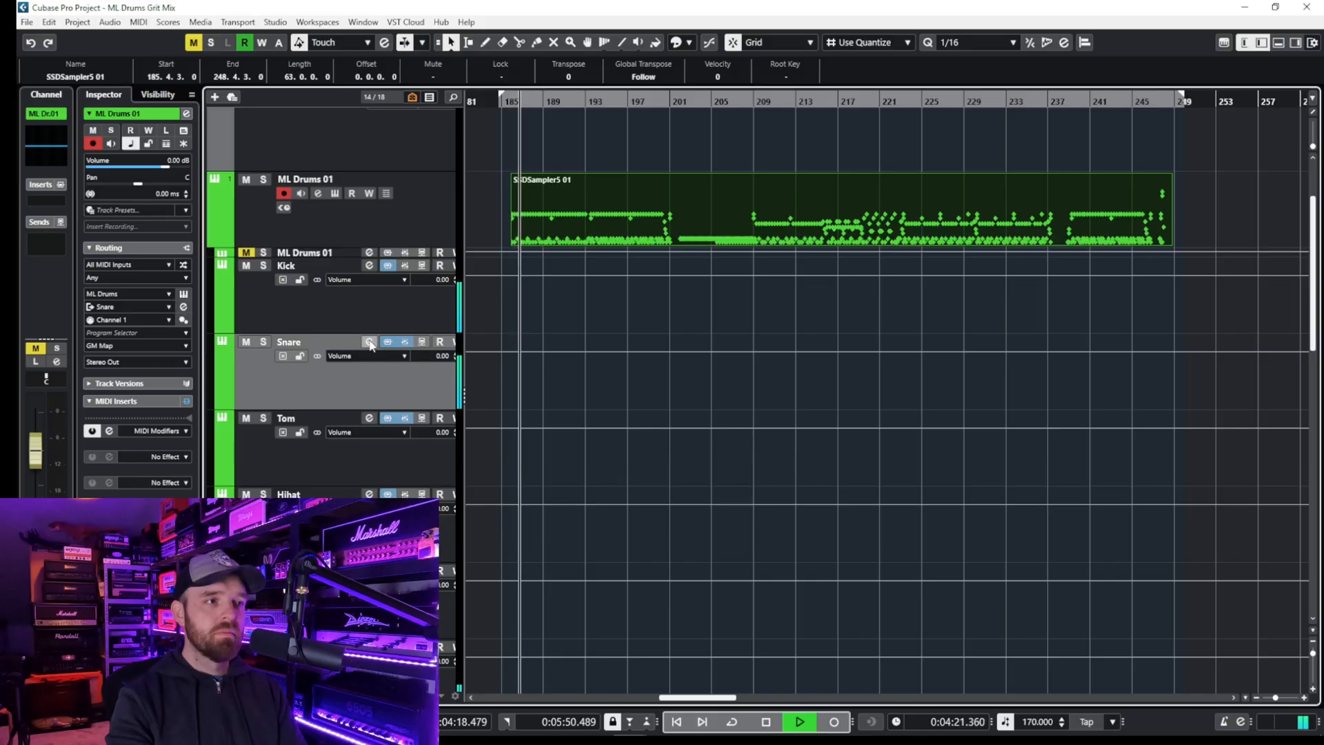
- Compare the playing snare with the 3 HMF cut off and on, stopping playback and closing its channel settings when done
{"action": "left_click", "coordinate": [424, 342]}
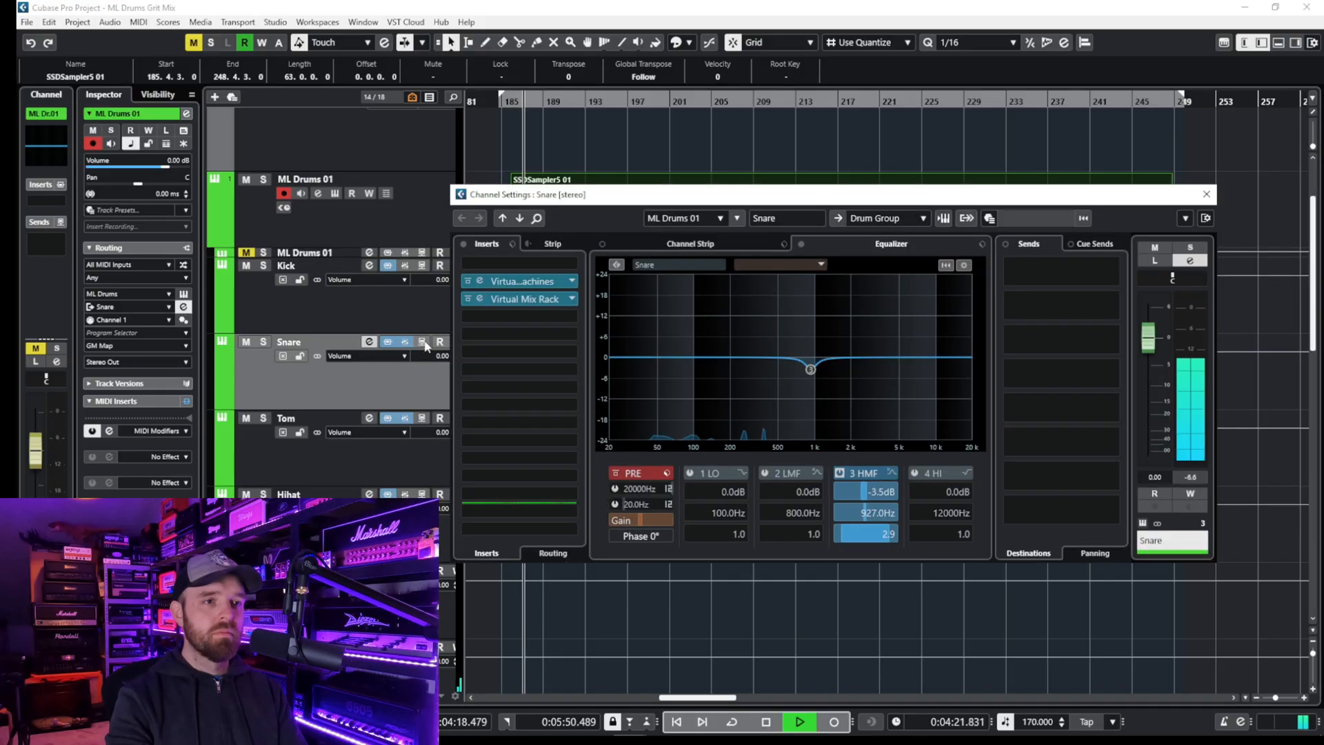
{"action": "left_click", "coordinate": [841, 473]}
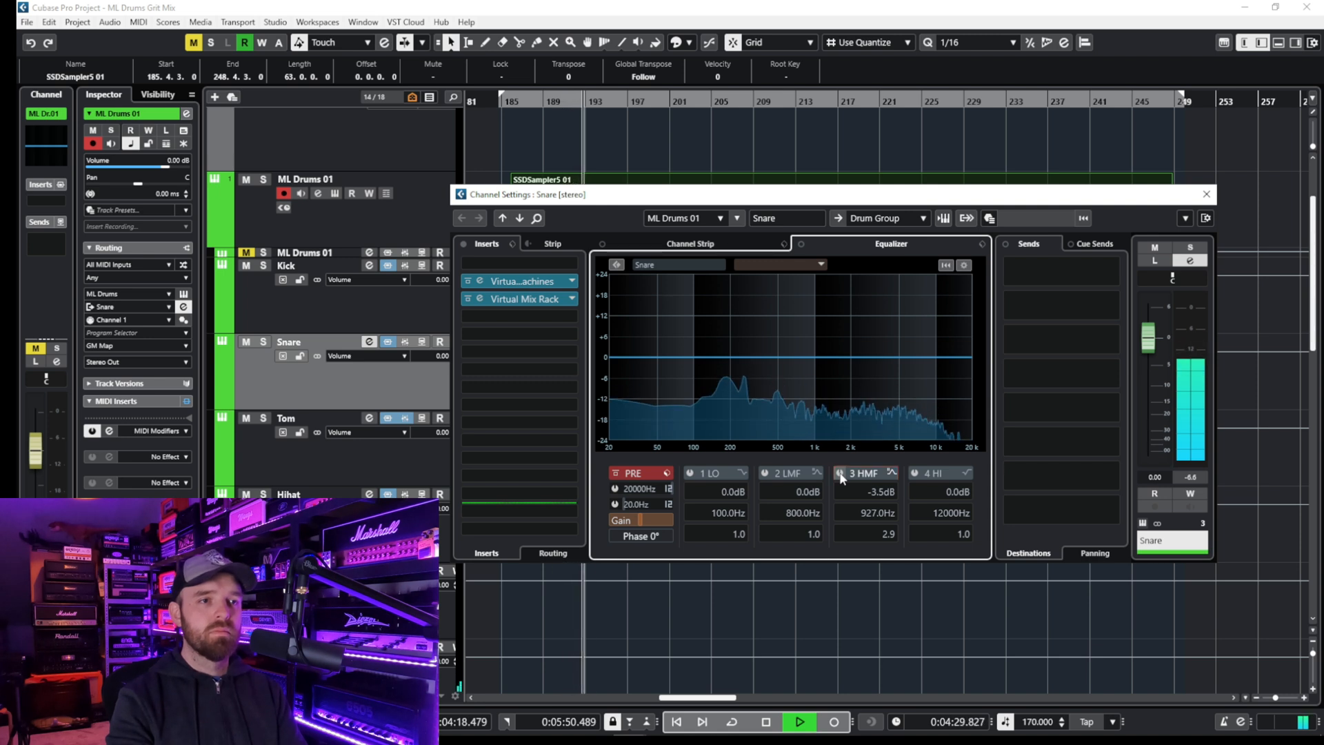
{"action": "left_click", "coordinate": [841, 473]}
{"action": "key", "text": "space"}
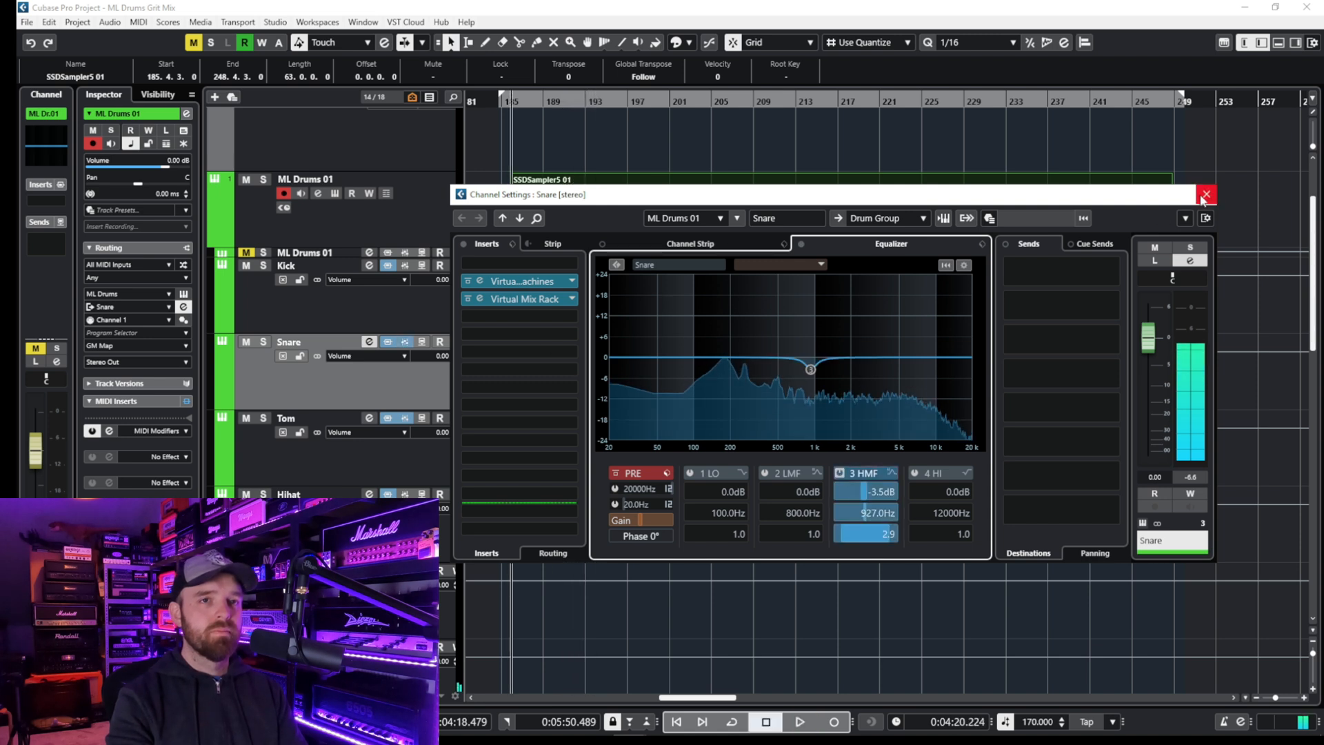
{"action": "left_click", "coordinate": [1203, 198]}
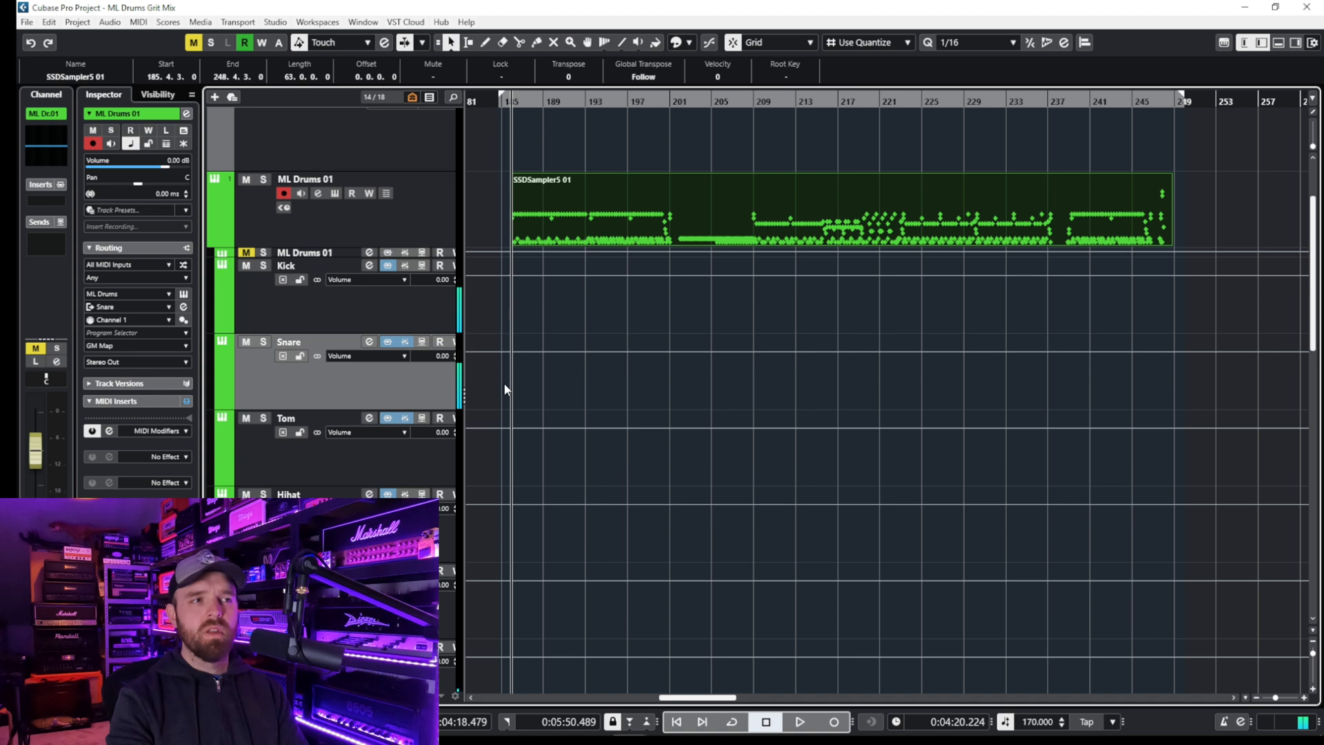
- Open the Snare's Virtual Mix Rack insert and bypass its Hollywood, FG-S, CS-Lift and The Monster modules
{"action": "left_click", "coordinate": [369, 342]}
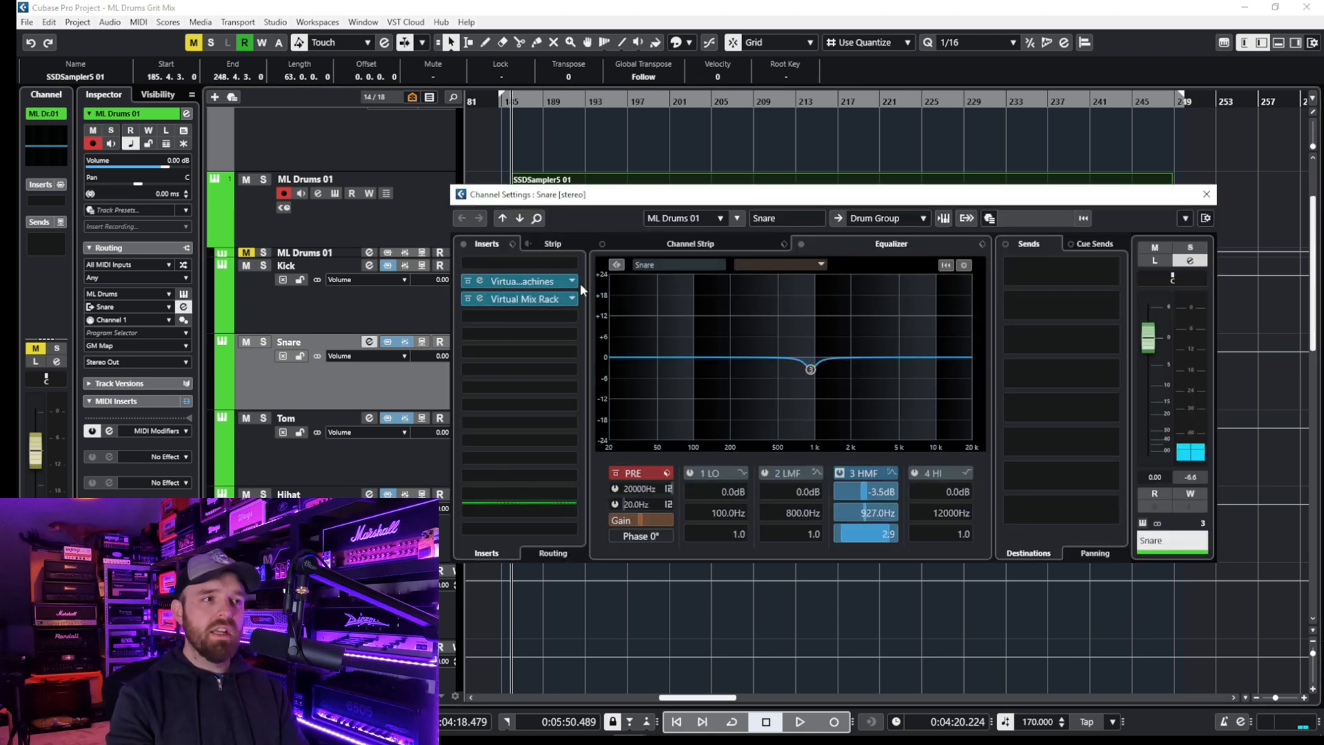
{"action": "left_click", "coordinate": [551, 305]}
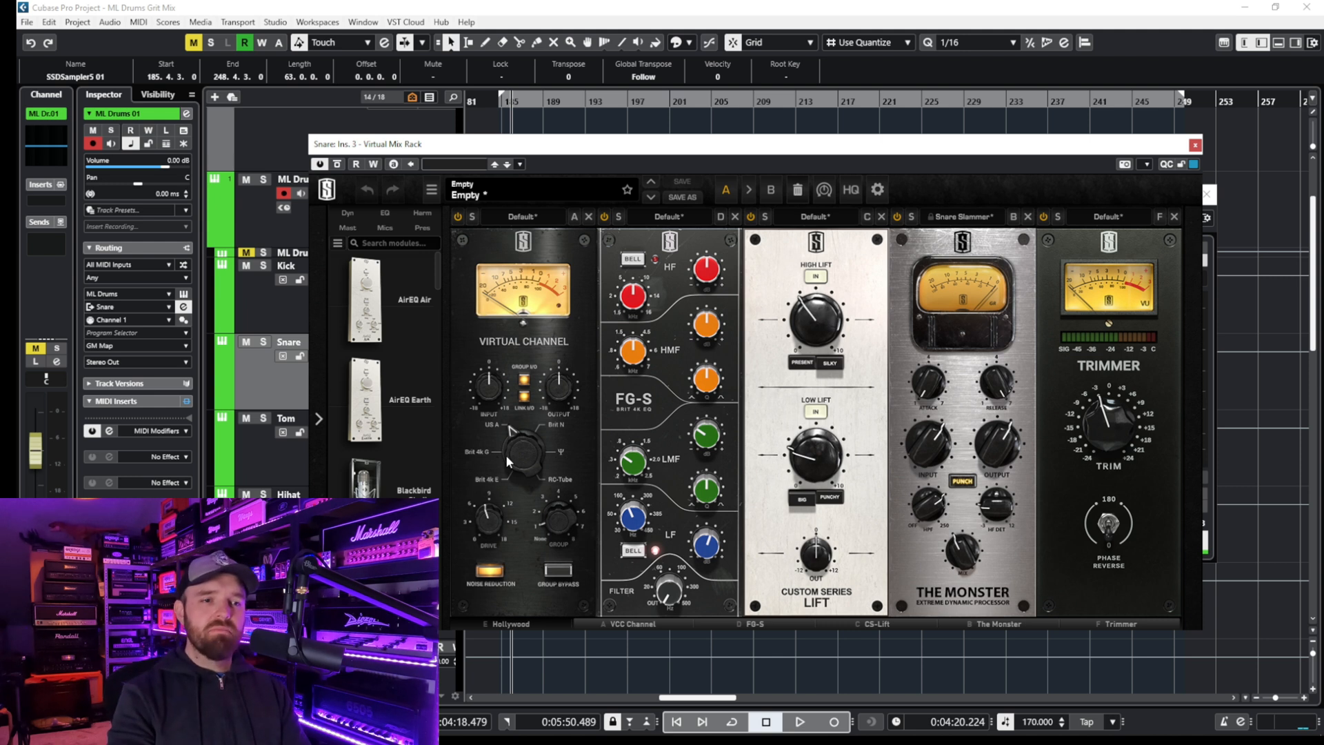
{"action": "left_click", "coordinate": [524, 622]}
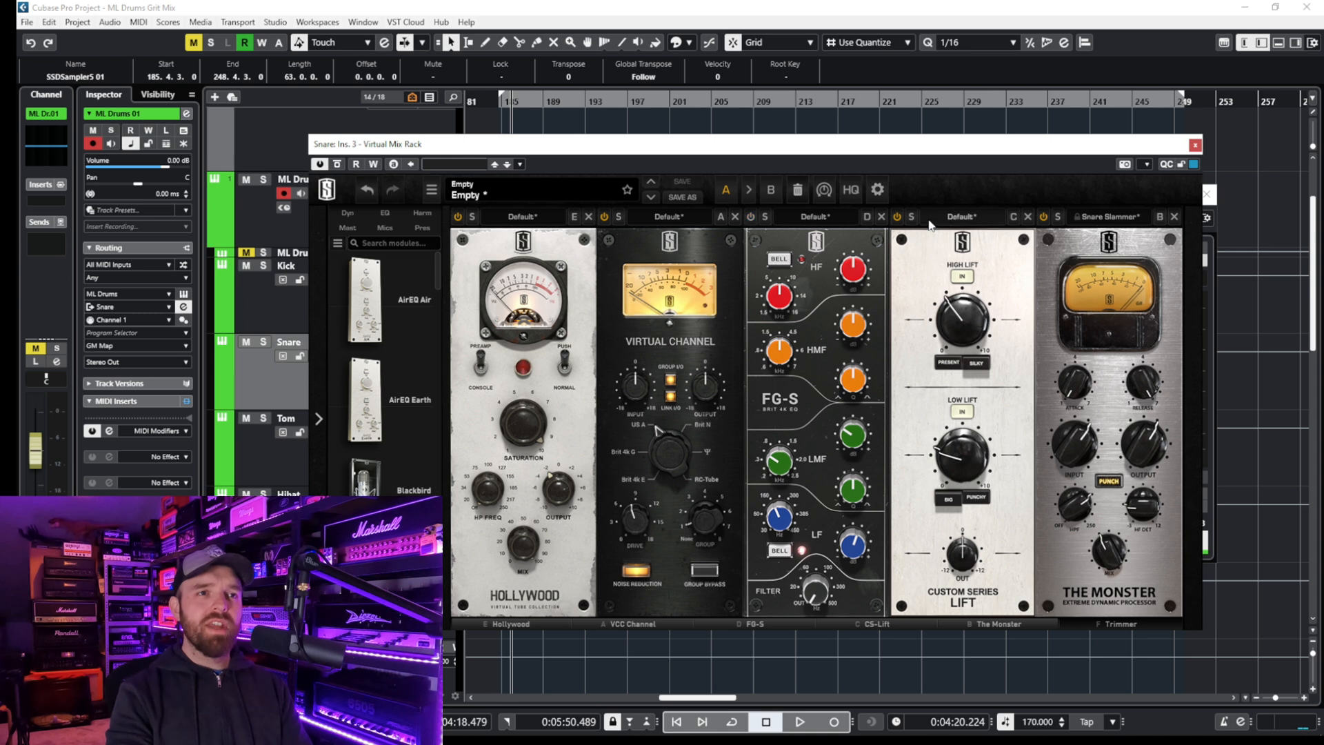
{"action": "left_click", "coordinate": [1044, 218]}
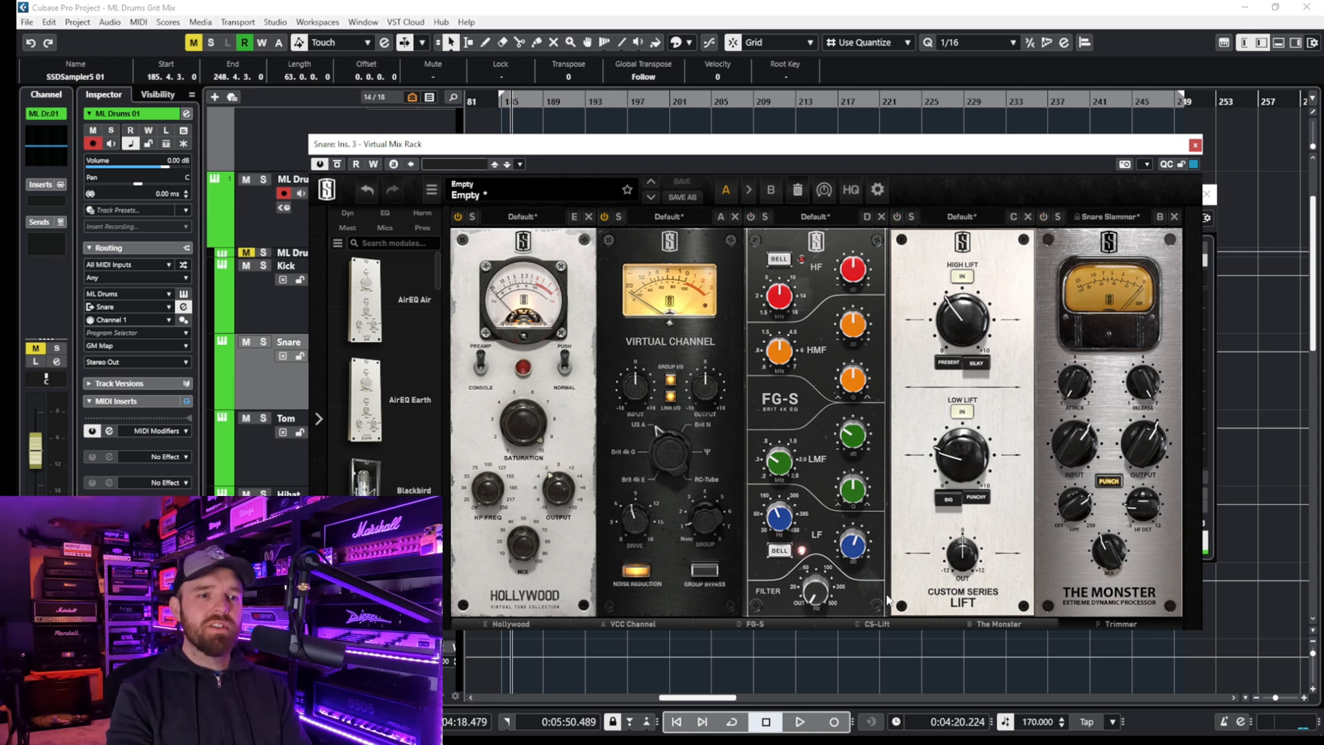
{"action": "left_click_drag", "start_coordinate": [884, 624], "coordinate": [715, 610]}
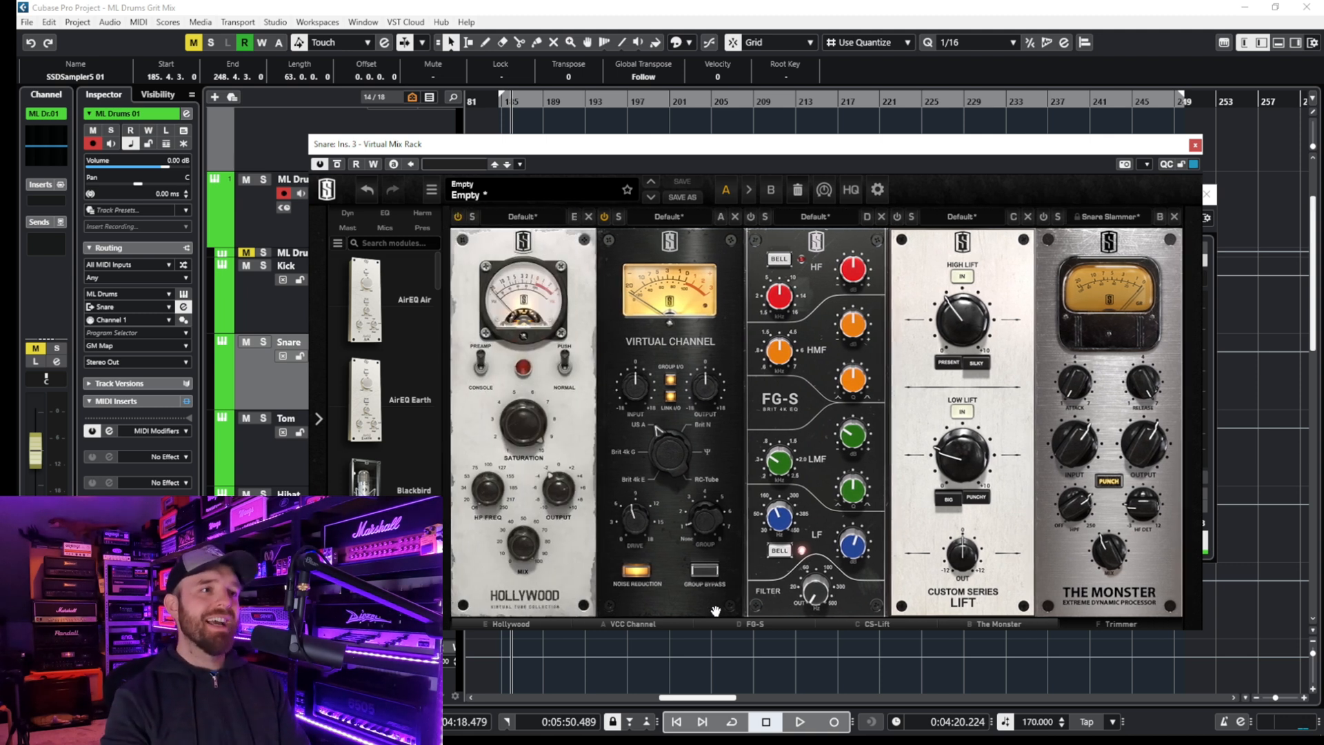
{"action": "left_click", "coordinate": [457, 218]}
{"action": "left_click_drag", "start_coordinate": [537, 156], "coordinate": [587, 132]}
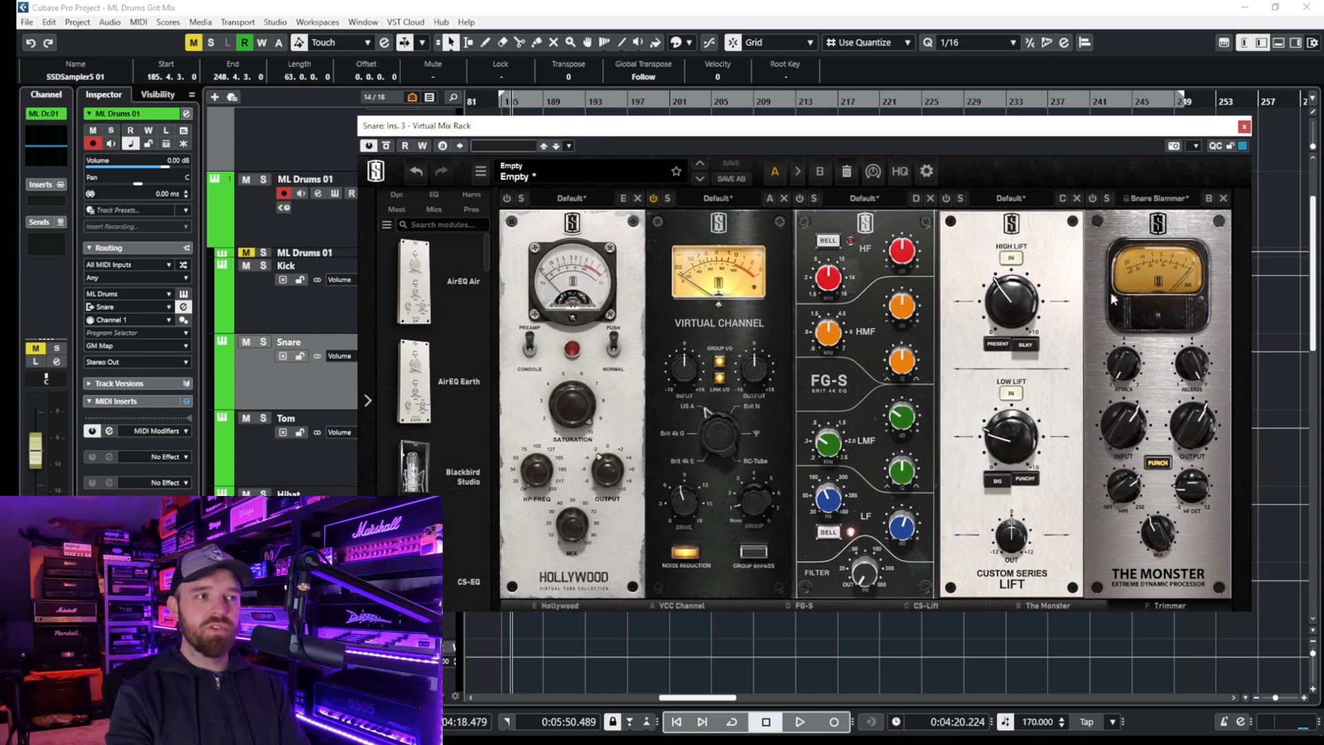
- Solo the Snare track and enable the Hollywood and FG-S modules, inspecting the EQ's LF setting
{"action": "left_click", "coordinate": [263, 342]}
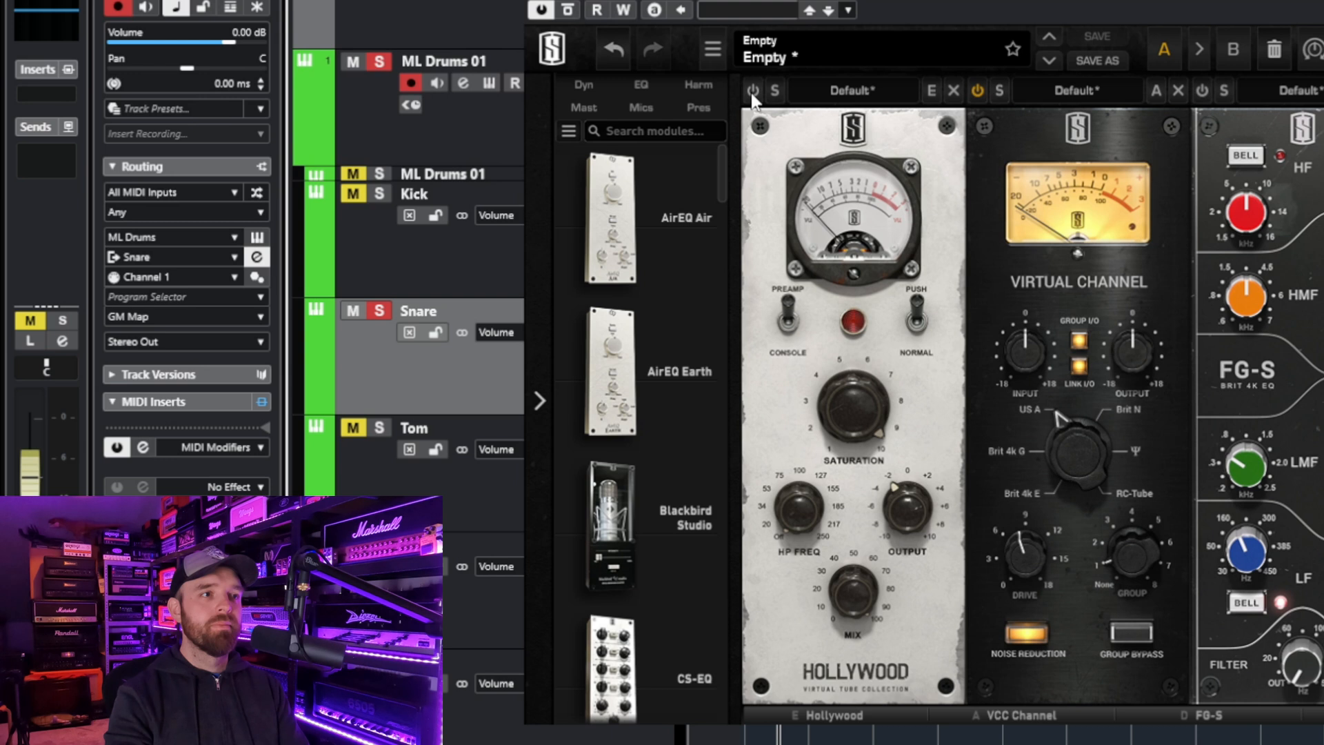
{"action": "left_click", "coordinate": [752, 92]}
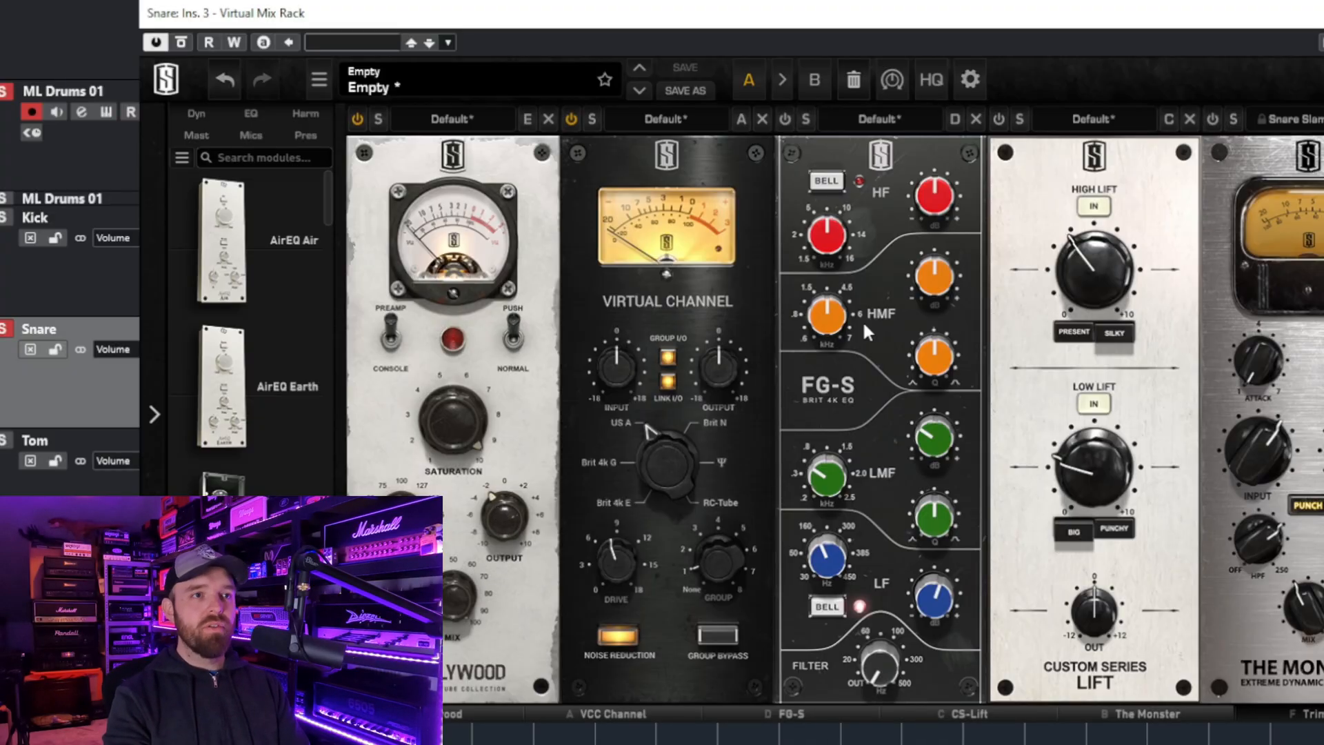
{"action": "left_click", "coordinate": [784, 118]}
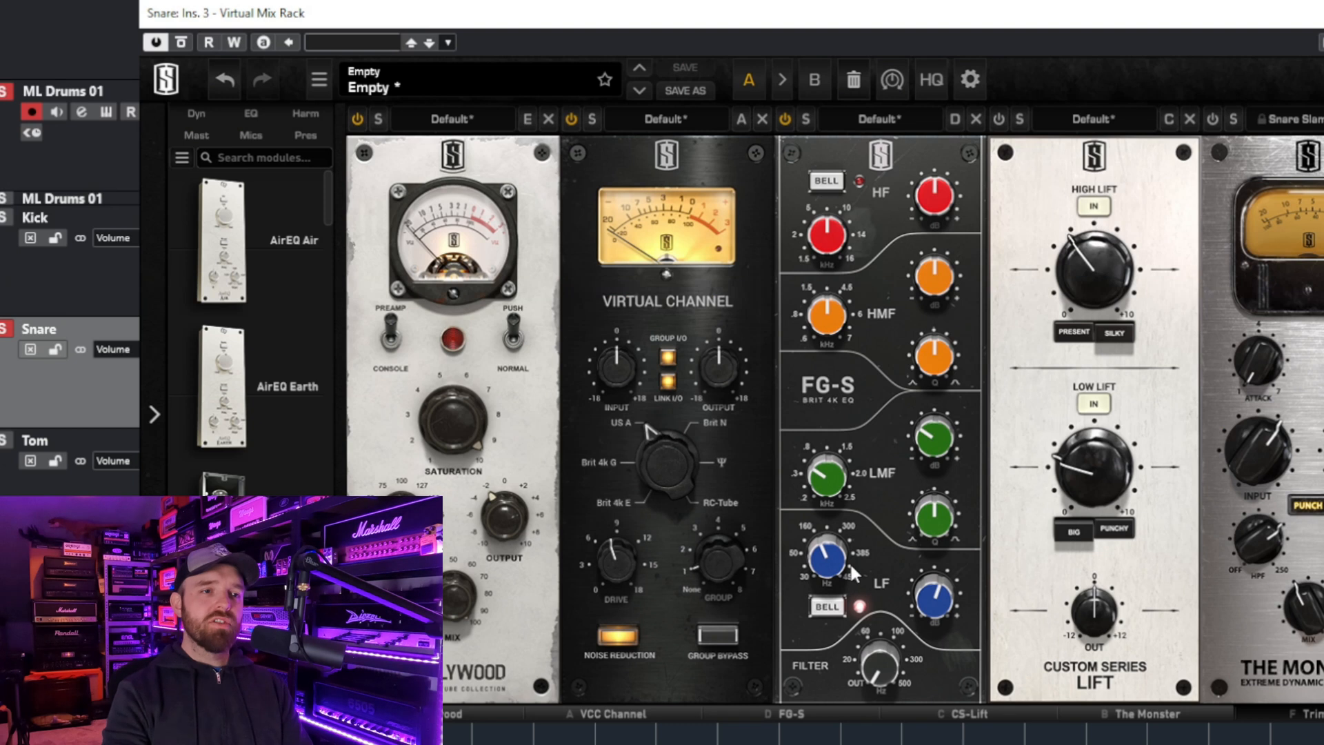
{"action": "mouse_move", "coordinate": [831, 558]}
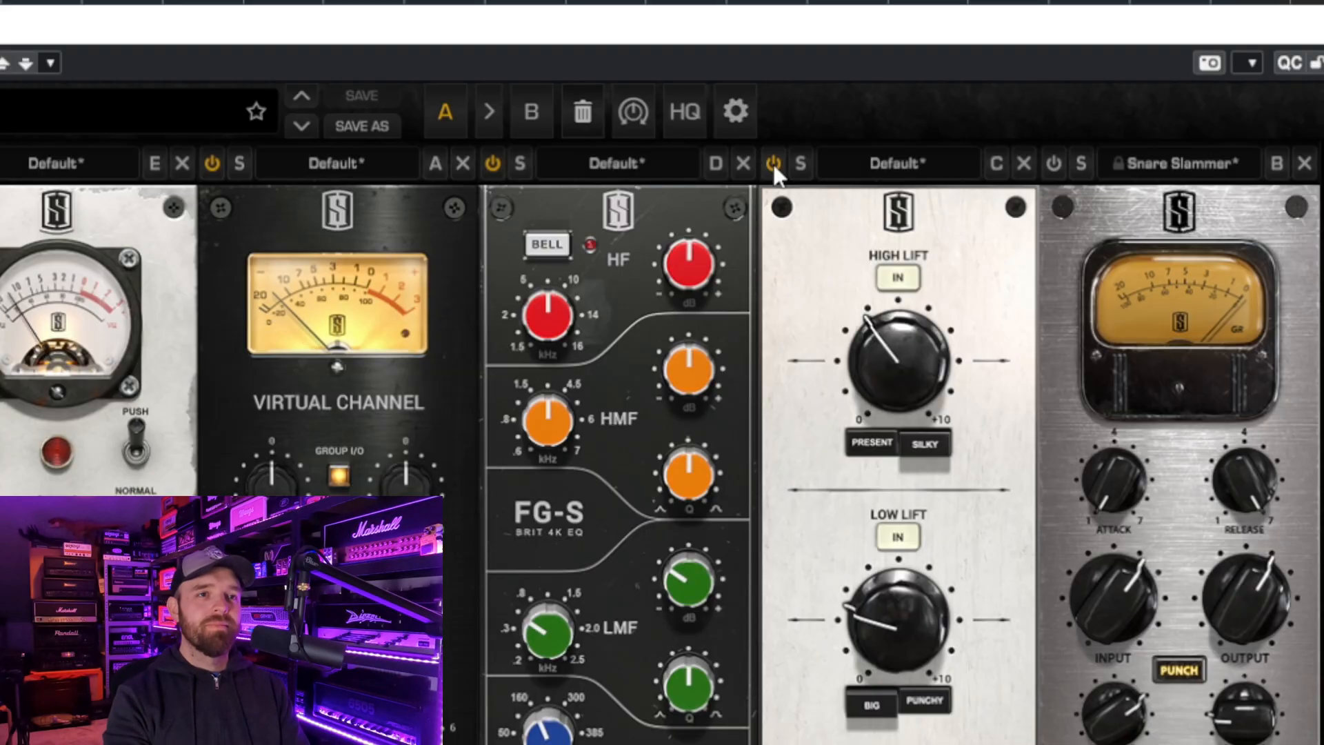
- Compare the snare with CS-Lift bypassed and active, and enable The Monster to hear it with the Trimmer
{"action": "left_click", "coordinate": [772, 164]}
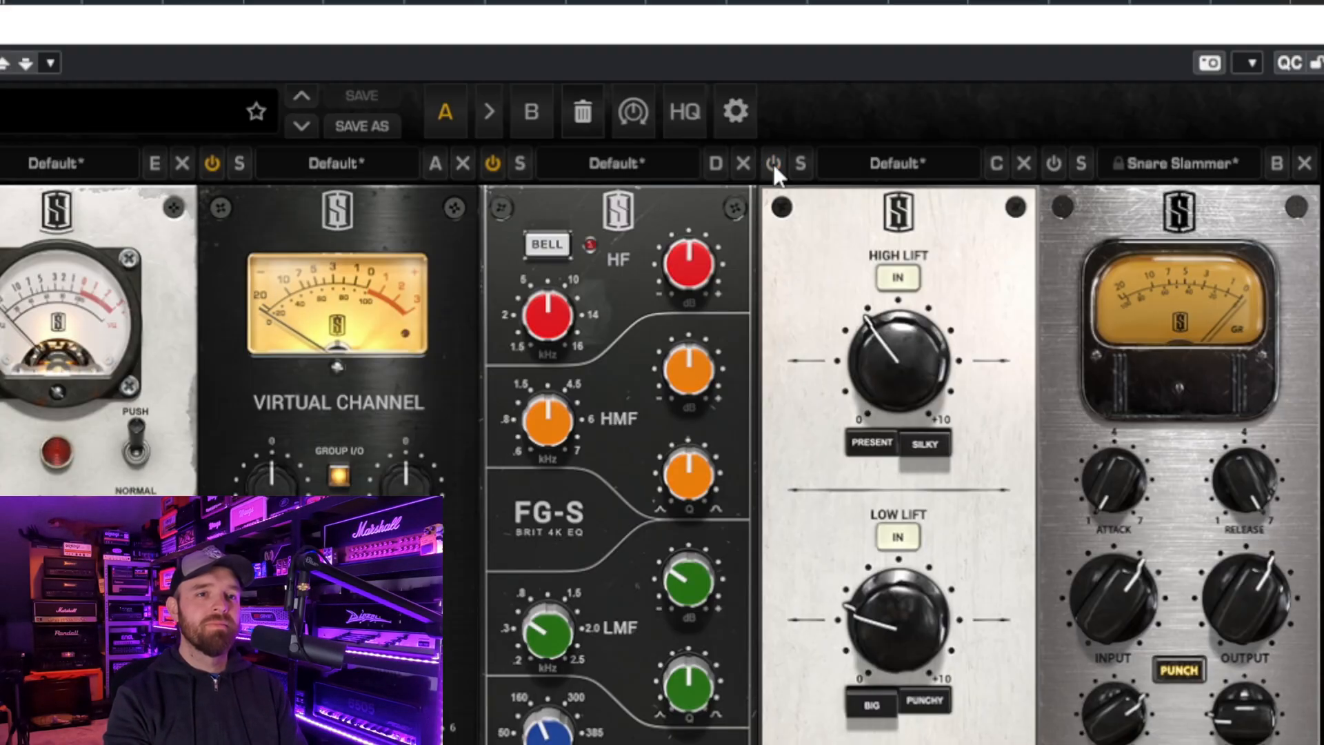
{"action": "left_click", "coordinate": [772, 164]}
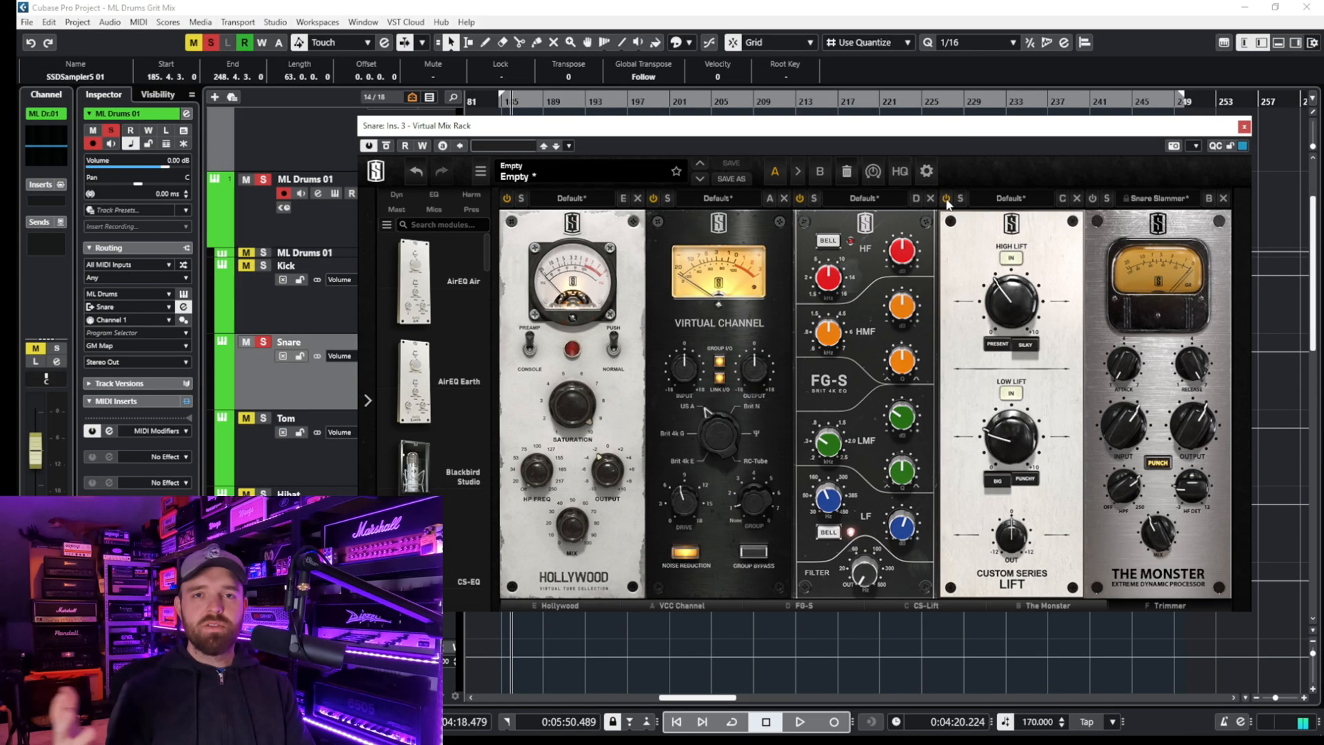
{"action": "left_click", "coordinate": [1092, 199]}
{"action": "left_click_drag", "start_coordinate": [1070, 607], "coordinate": [1212, 606]}
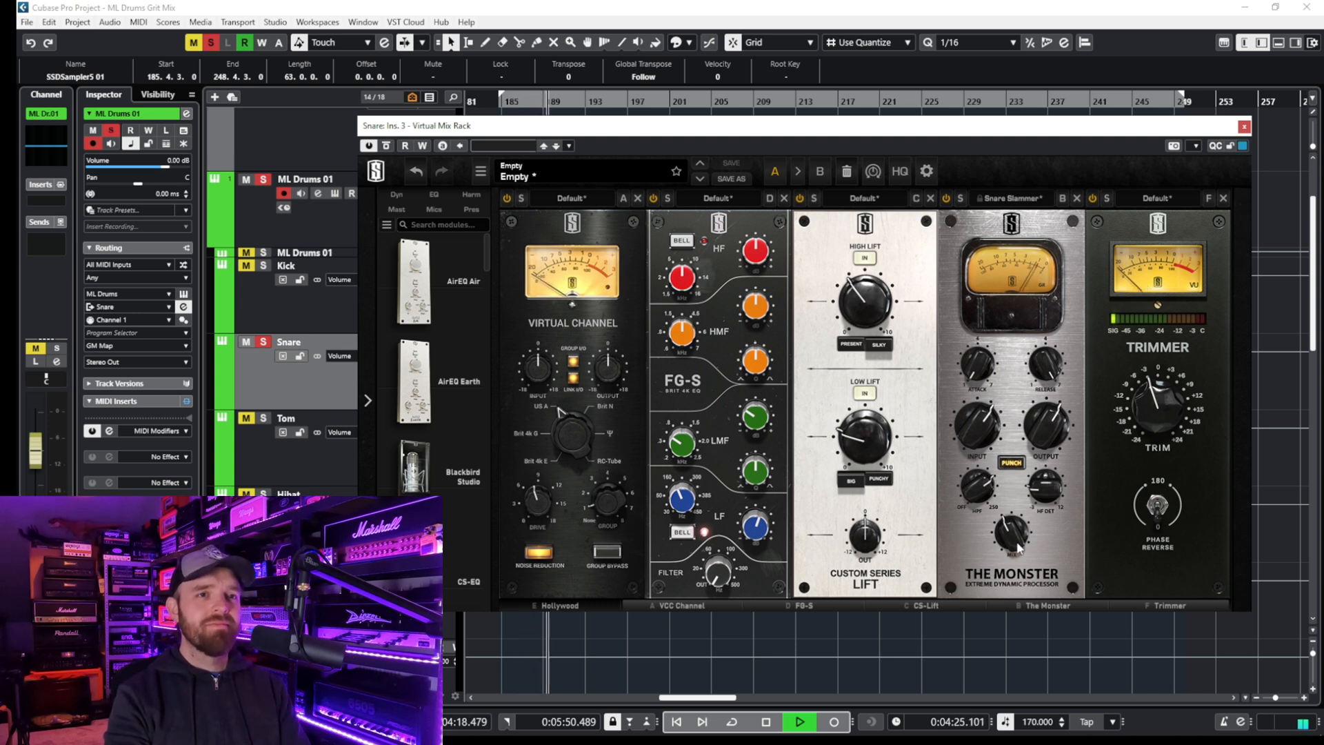
{"action": "key", "text": "space"}
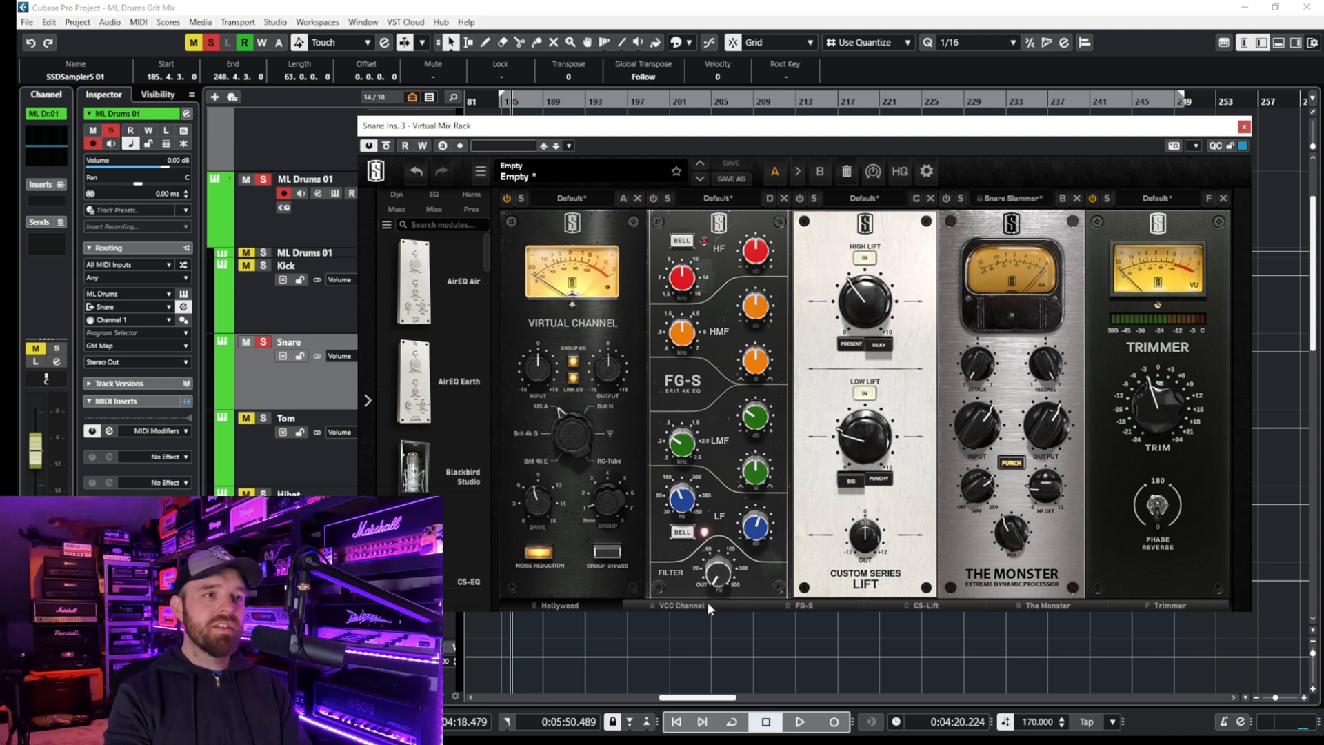
- Compare the snare with Hollywood, FG-S, CS-Lift and The Monster bypassed and re-enabled, and stop playback
{"action": "left_click_drag", "start_coordinate": [707, 607], "coordinate": [585, 607]}
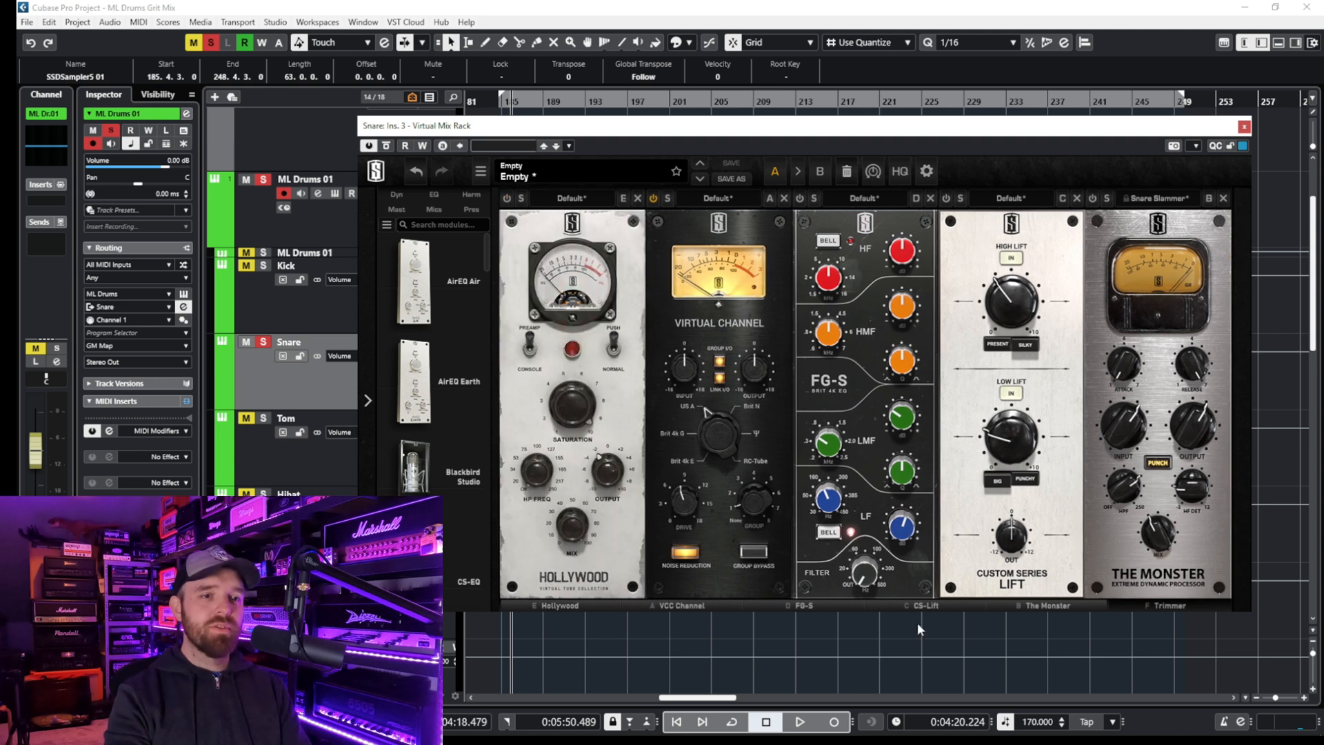
{"action": "left_click_drag", "start_coordinate": [907, 607], "coordinate": [1085, 604]}
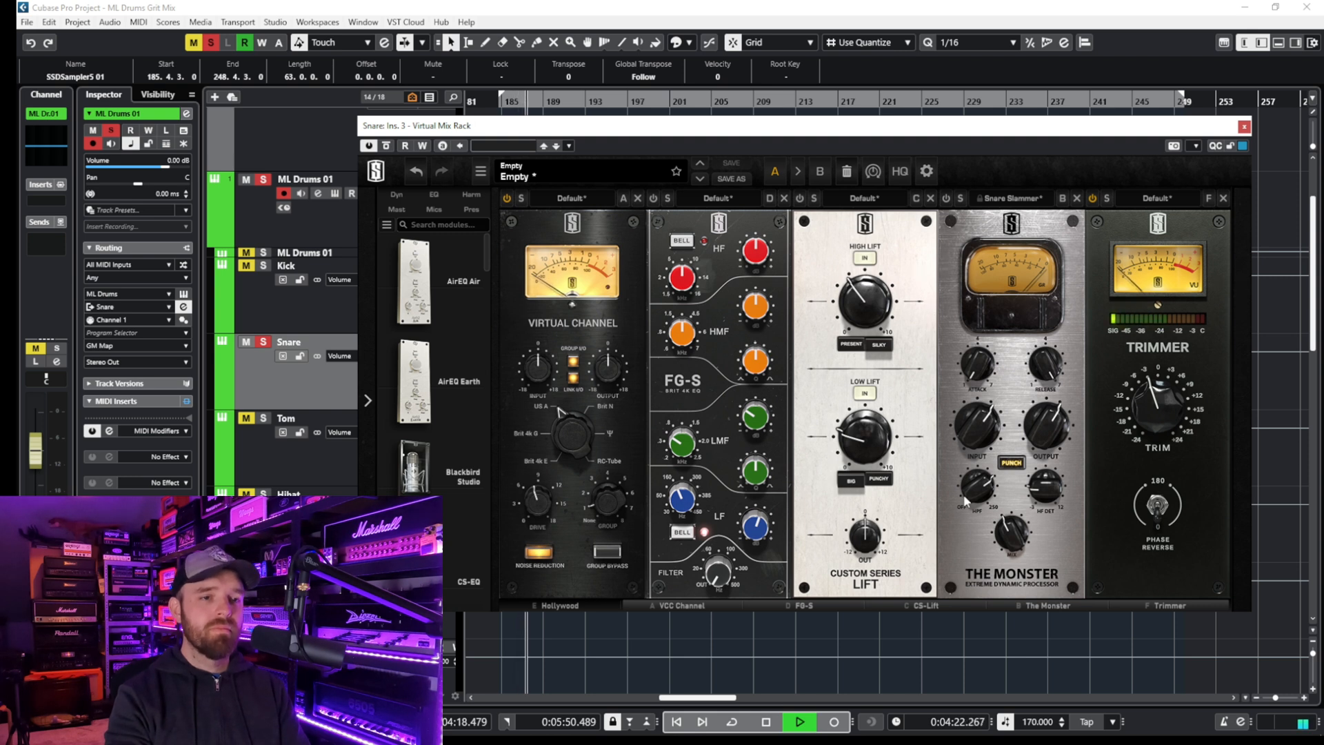
{"action": "key", "text": "space"}
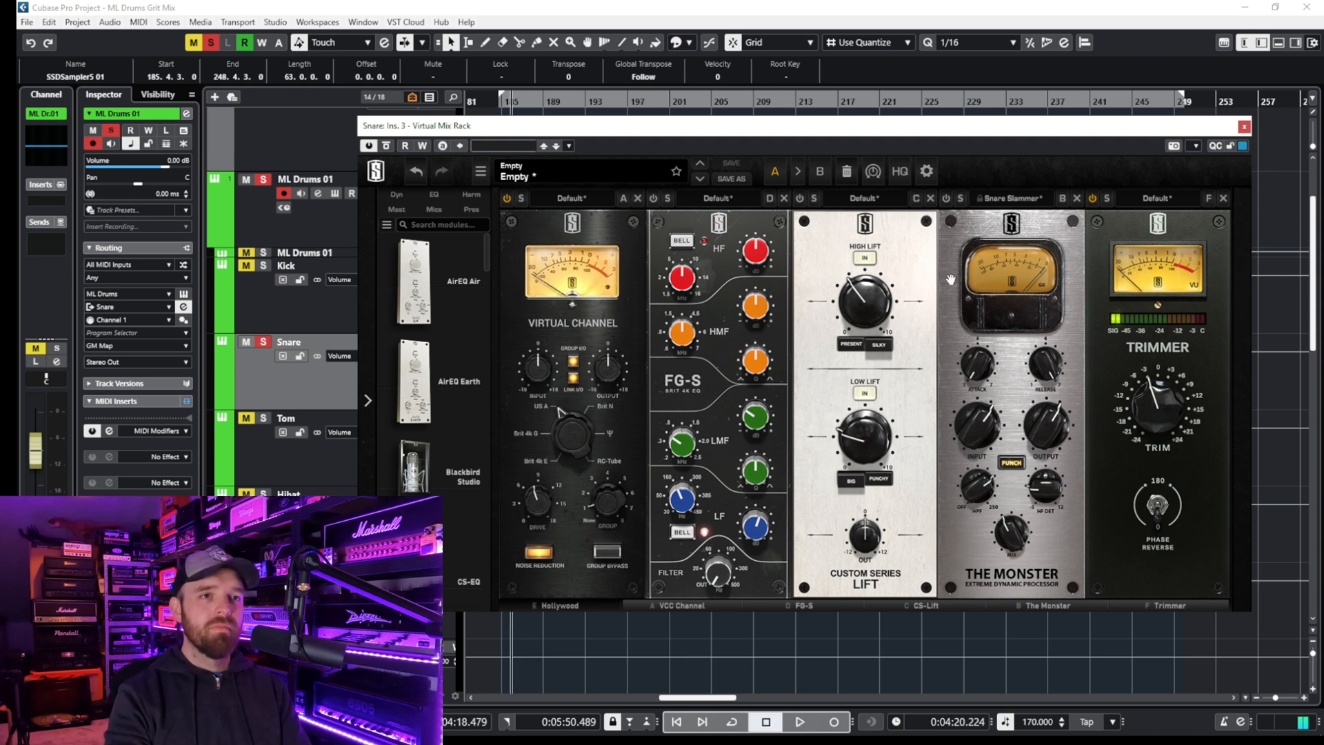
{"action": "left_click", "coordinate": [946, 199]}
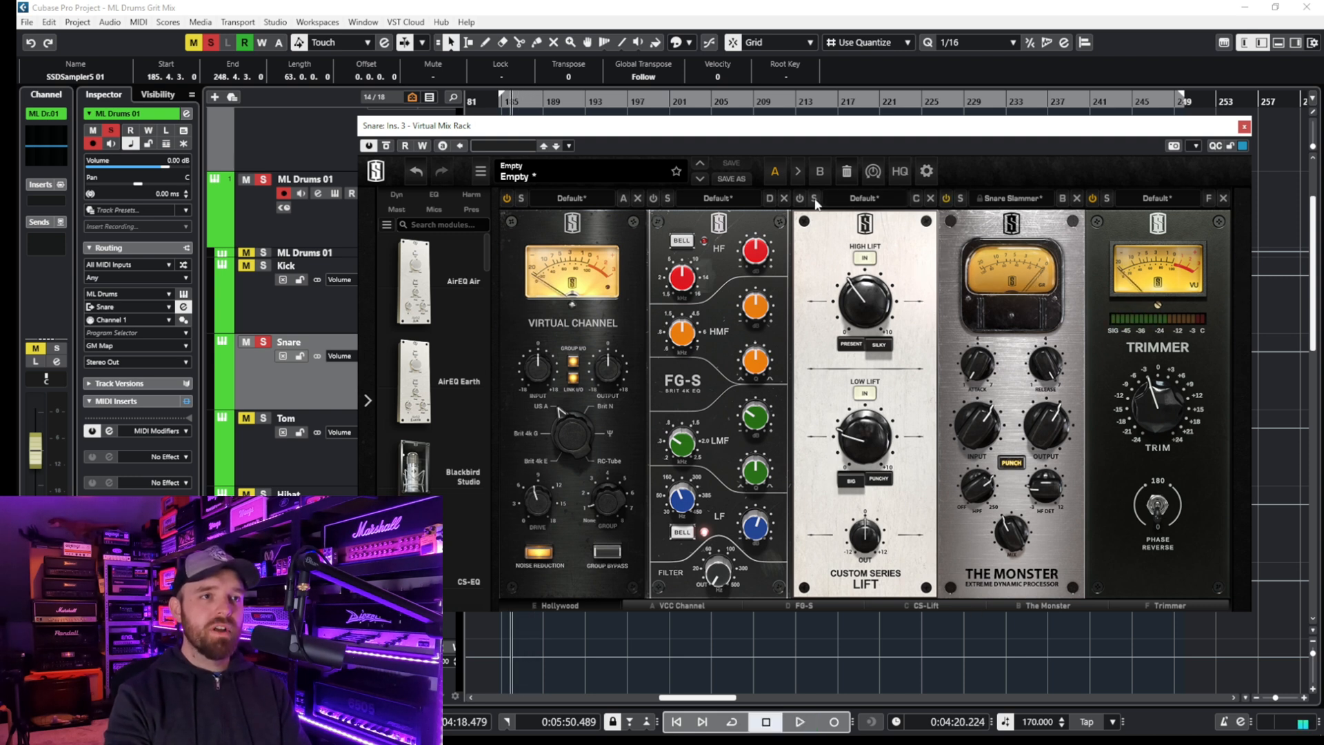
{"action": "left_click", "coordinate": [653, 198]}
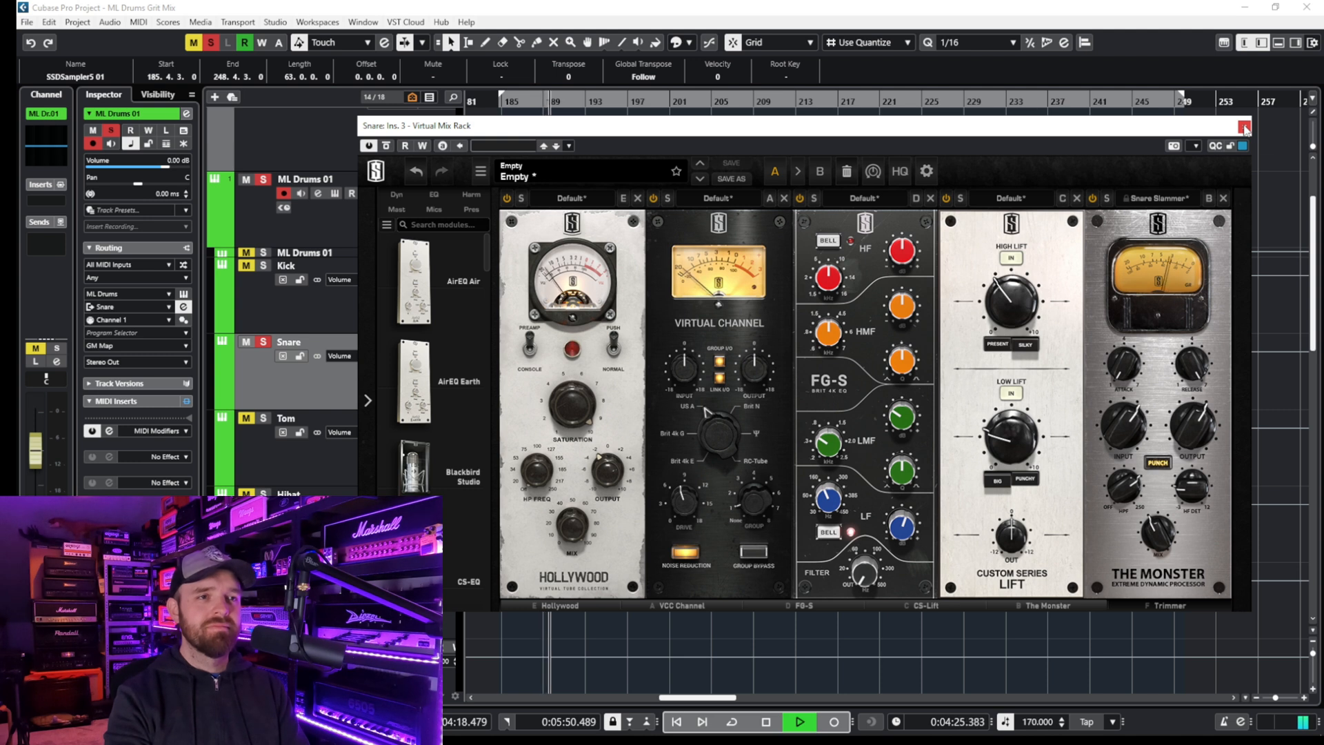
{"action": "key", "text": "space"}
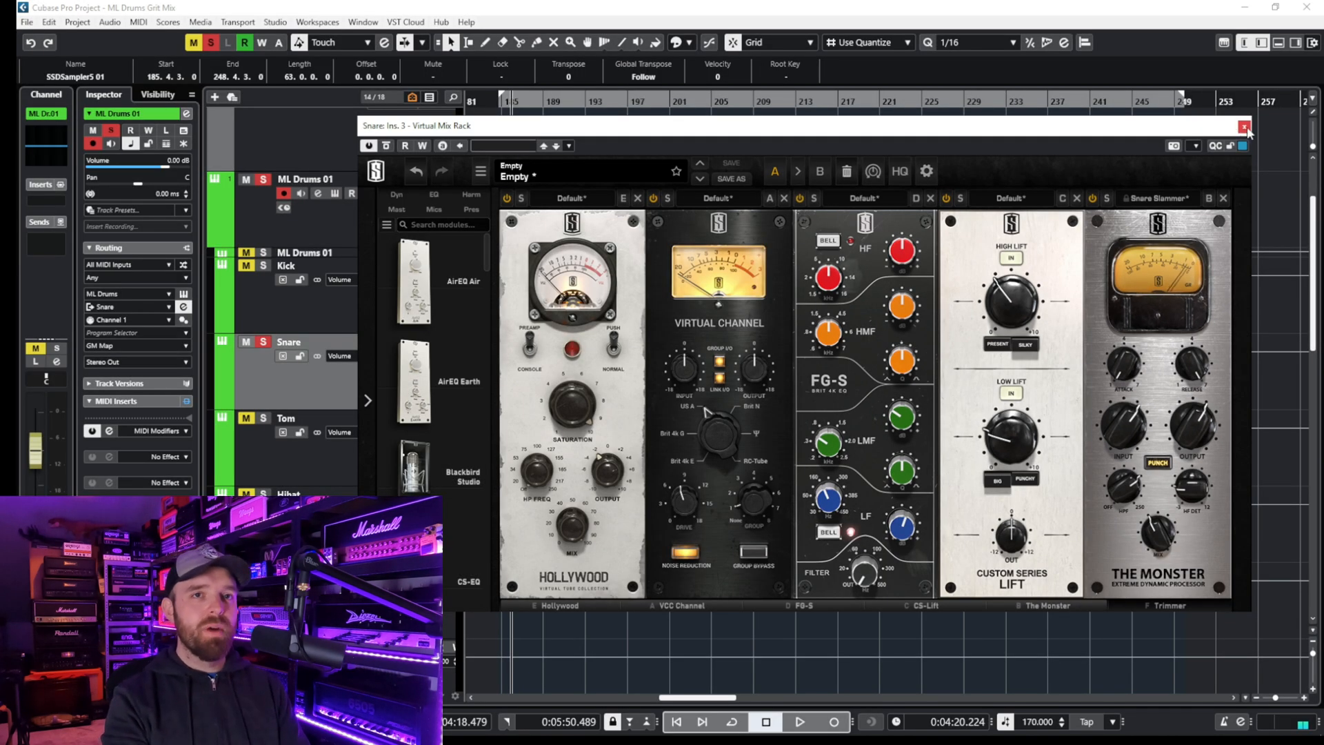
- Close the Snare's Virtual Mix Rack, solo the Tom track, and cue playback at about bar 215
{"action": "left_click", "coordinate": [1244, 127]}
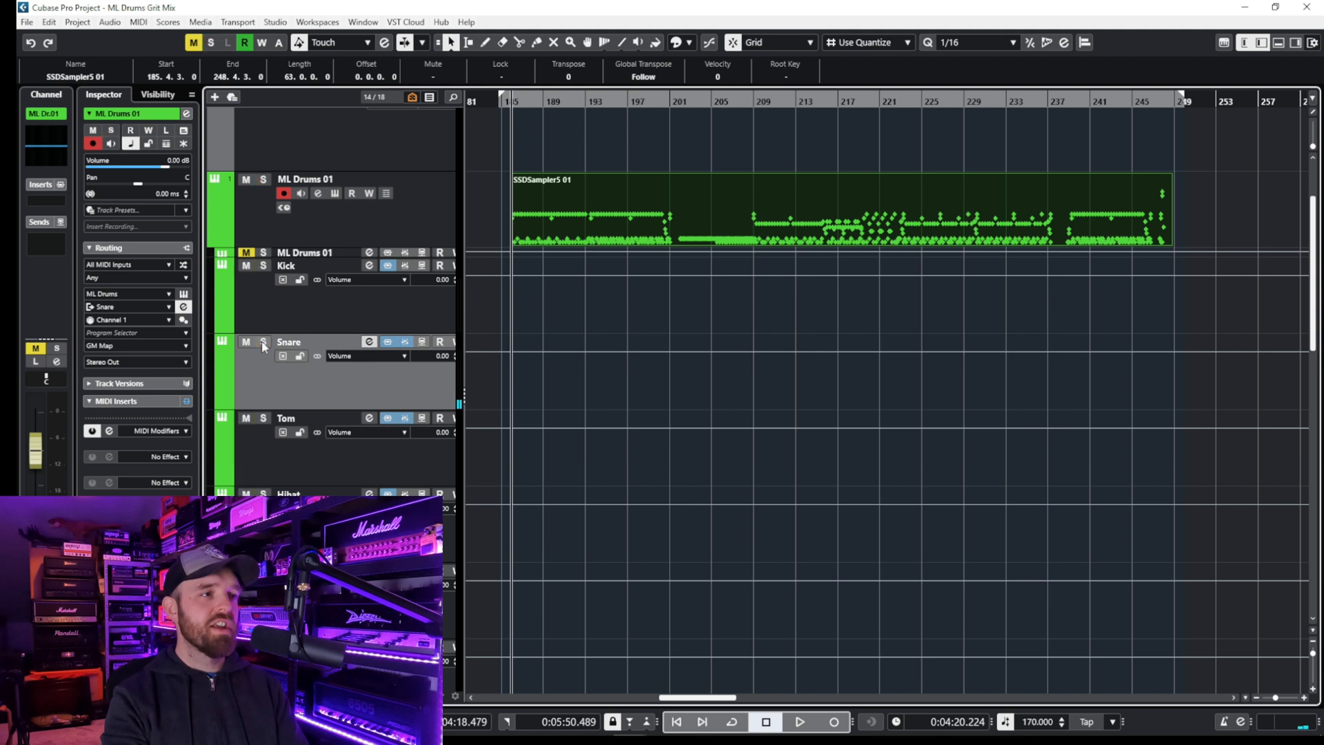
{"action": "left_click", "coordinate": [263, 419]}
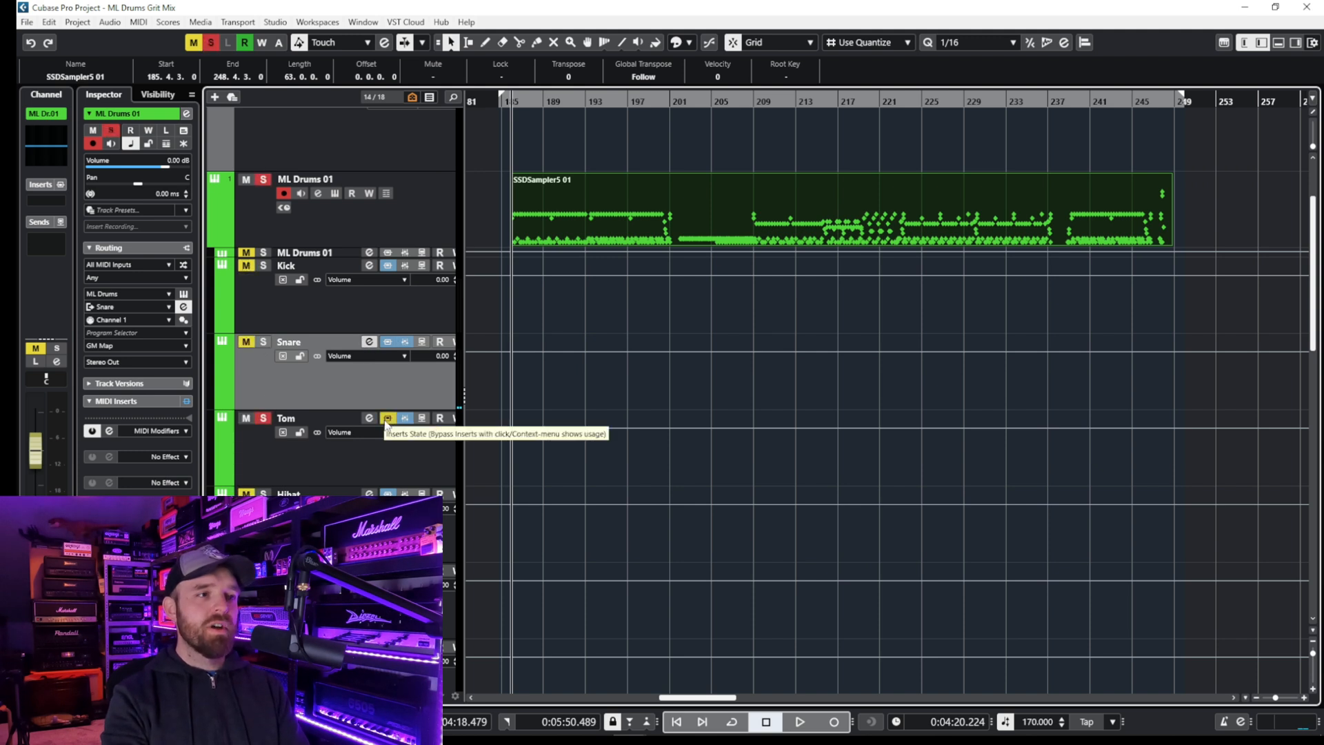
{"action": "left_click", "coordinate": [367, 422]}
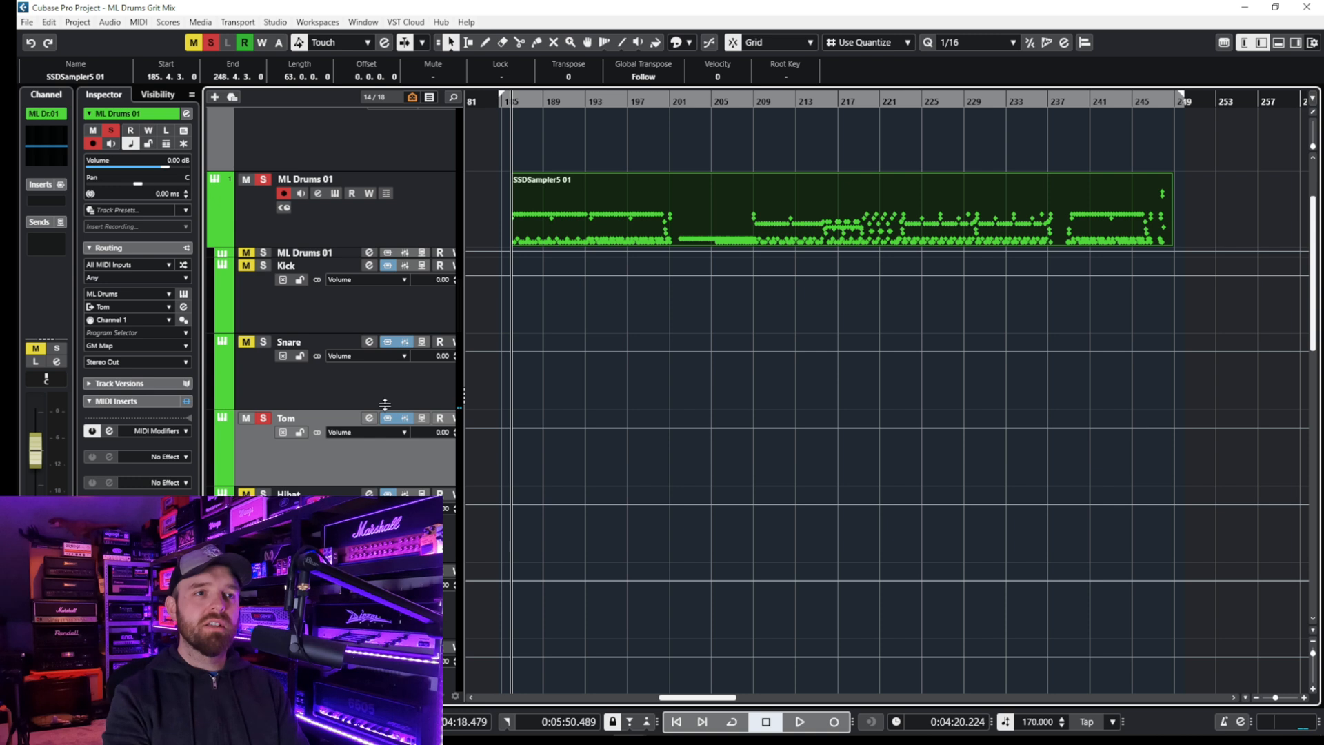
{"action": "left_click", "coordinate": [821, 102]}
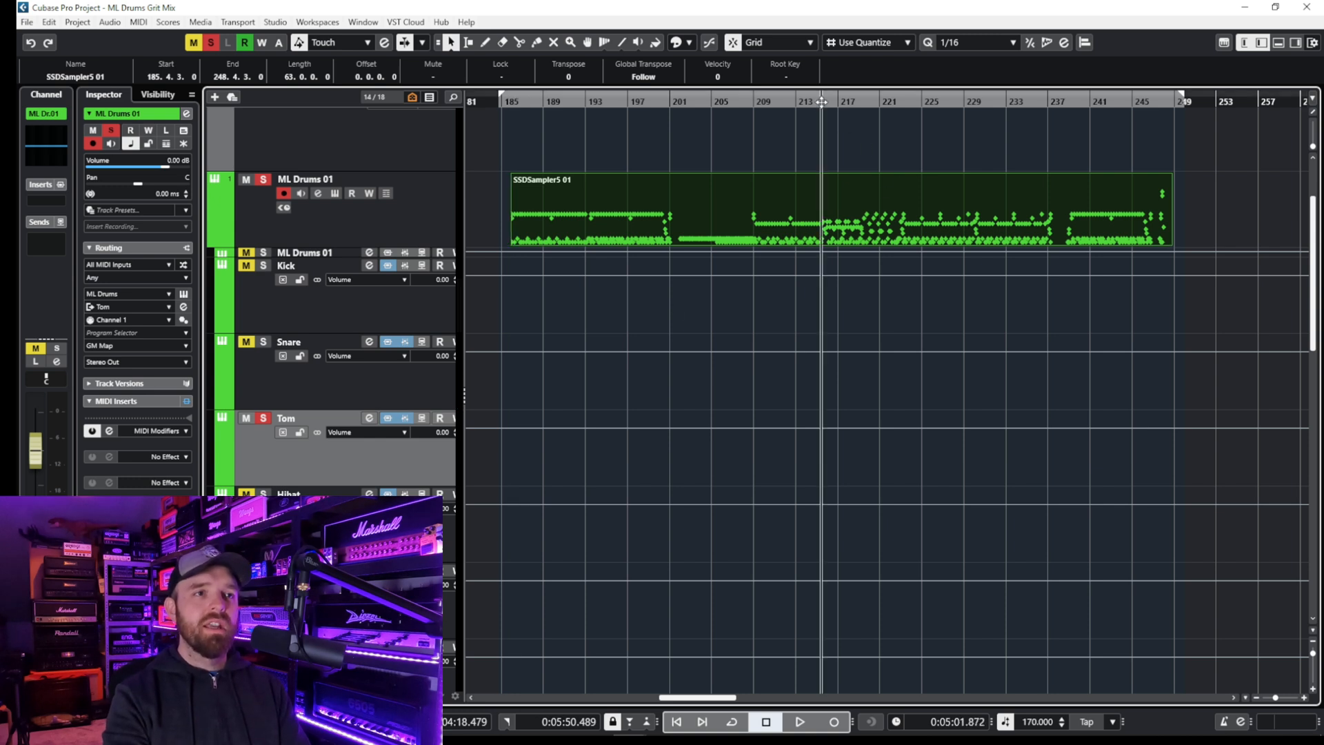
{"action": "left_click", "coordinate": [369, 419]}
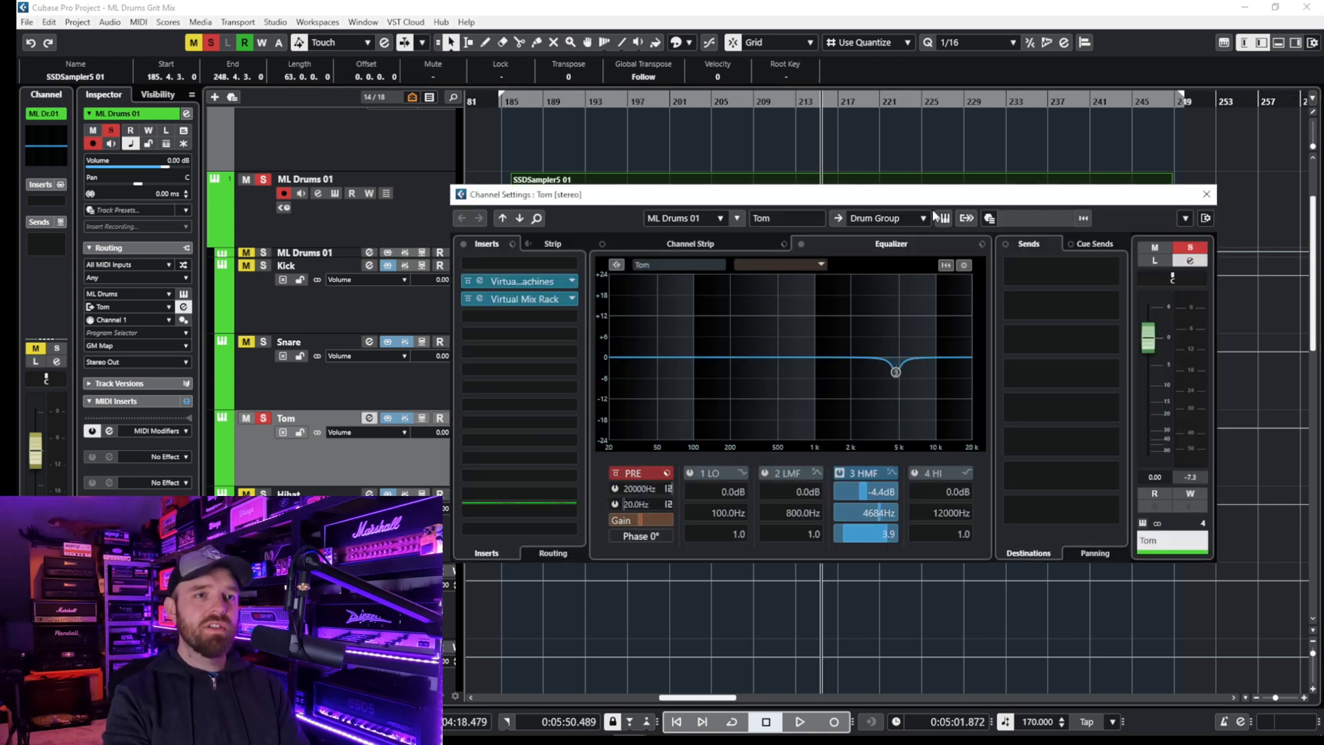
{"action": "left_click_drag", "start_coordinate": [935, 202], "coordinate": [943, 196]}
{"action": "key", "text": "space"}
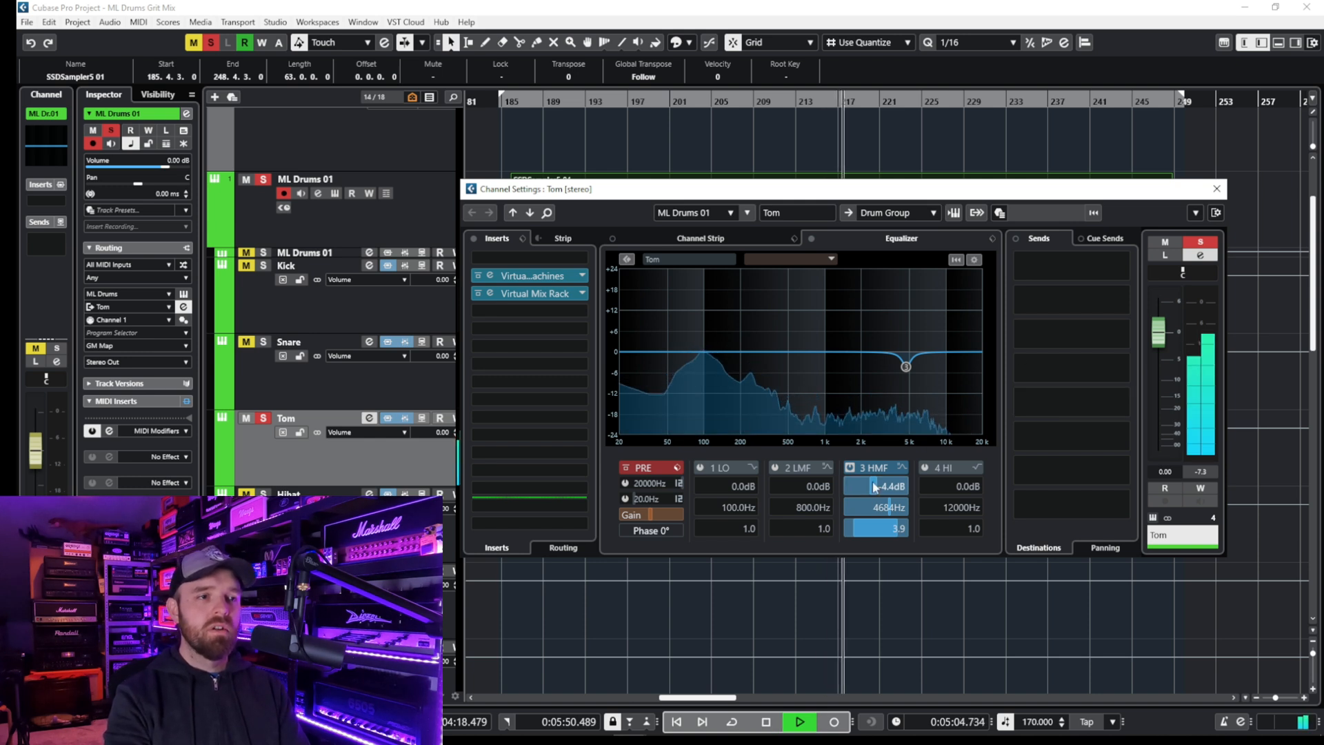
{"action": "key", "text": "space"}
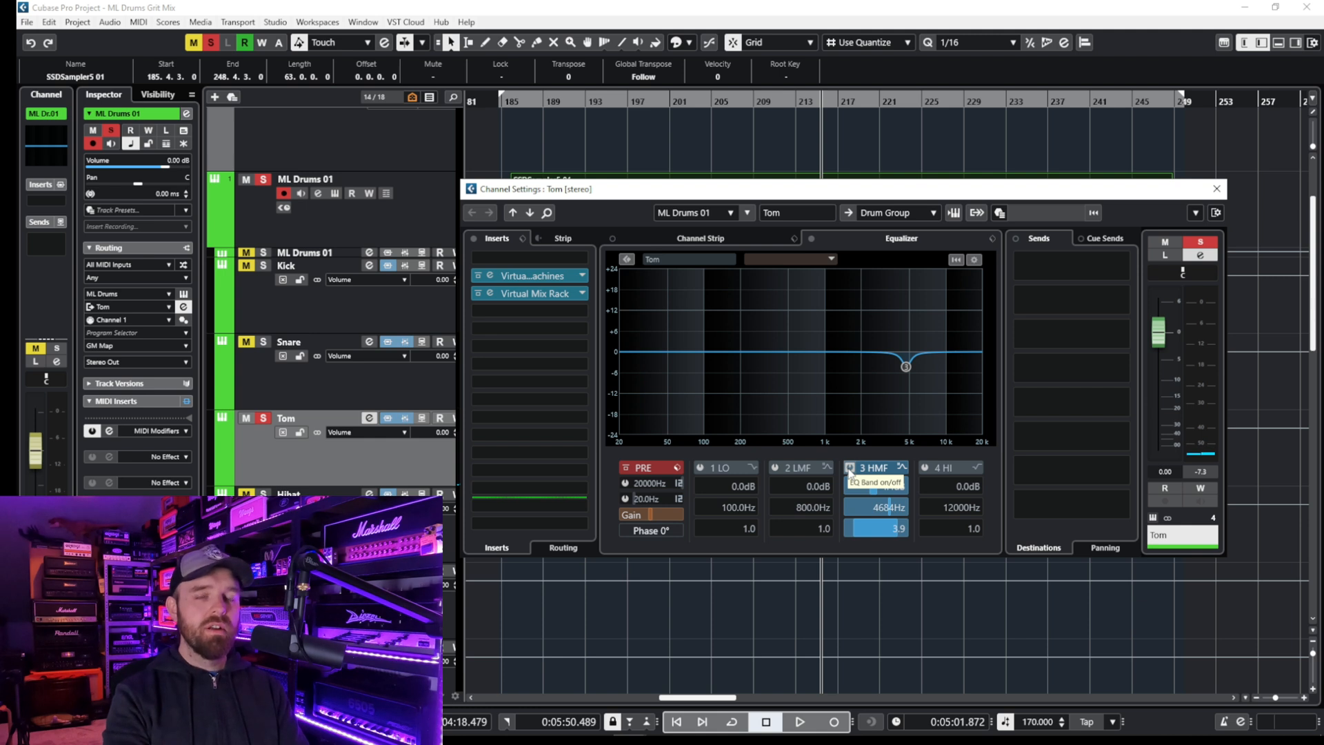
- Play the Tom while boosting the 4684 Hz HMF band to 8.7 dB, and restore its gain to -4.4 dB
{"action": "key", "text": "space"}
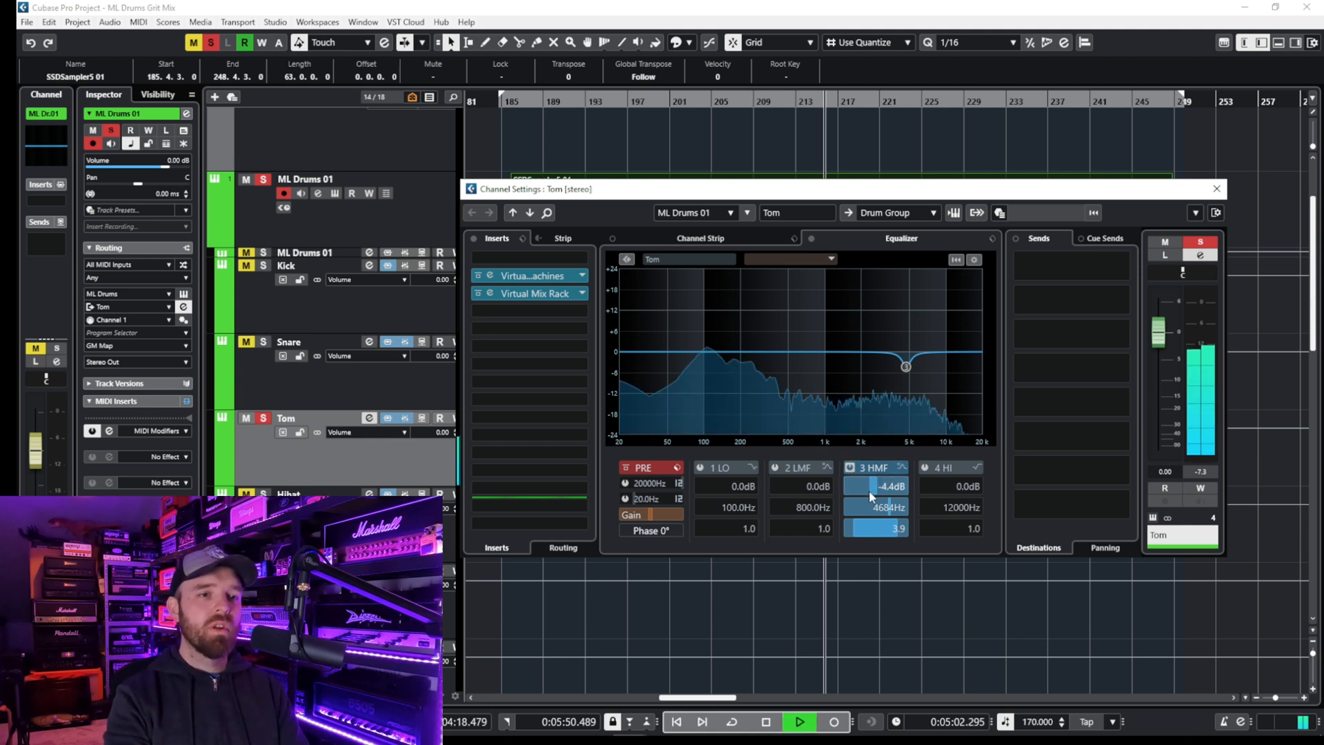
{"action": "left_click_drag", "start_coordinate": [899, 492], "coordinate": [928, 416]}
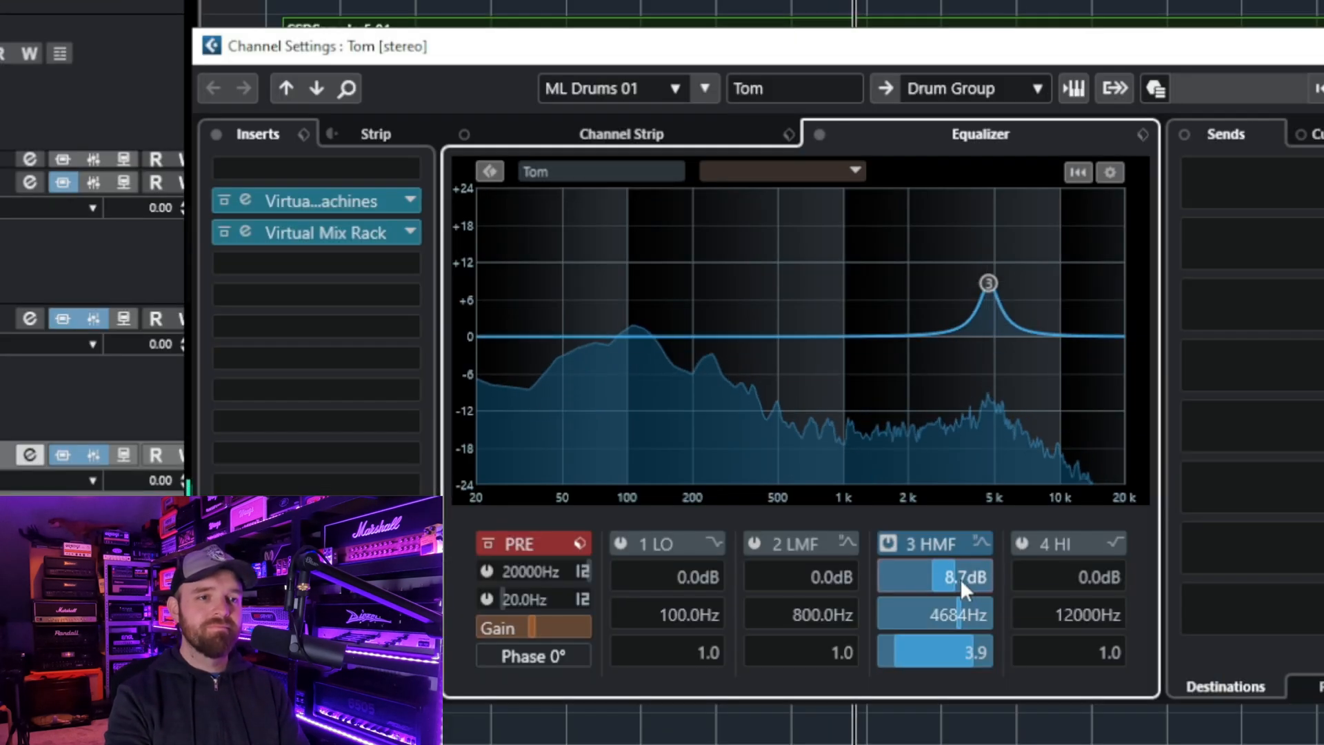
{"action": "left_click_drag", "start_coordinate": [955, 579], "coordinate": [959, 740]}
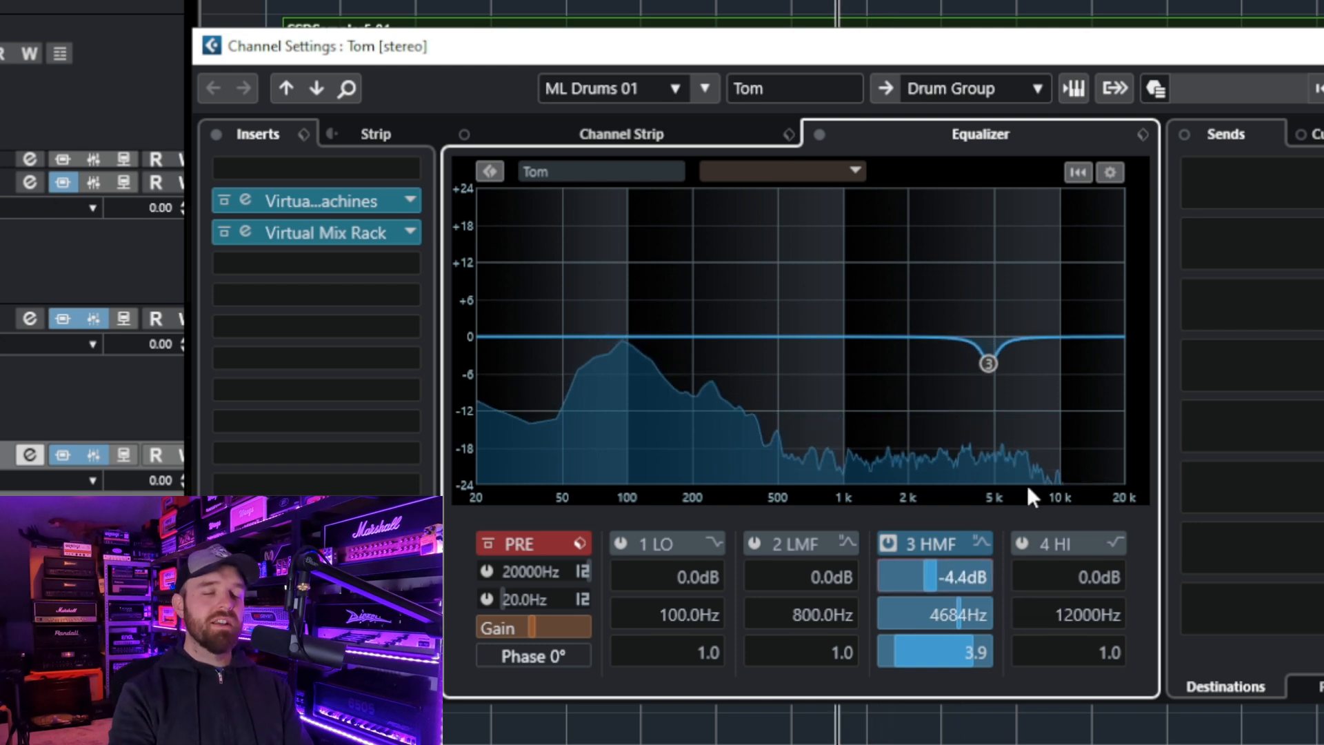
- Open the Tom's Virtual Mix Rack and compare the tom with Hollywood, FG-S and FG-401 bypassed and re-enabled one by one
{"action": "left_click", "coordinate": [353, 235]}
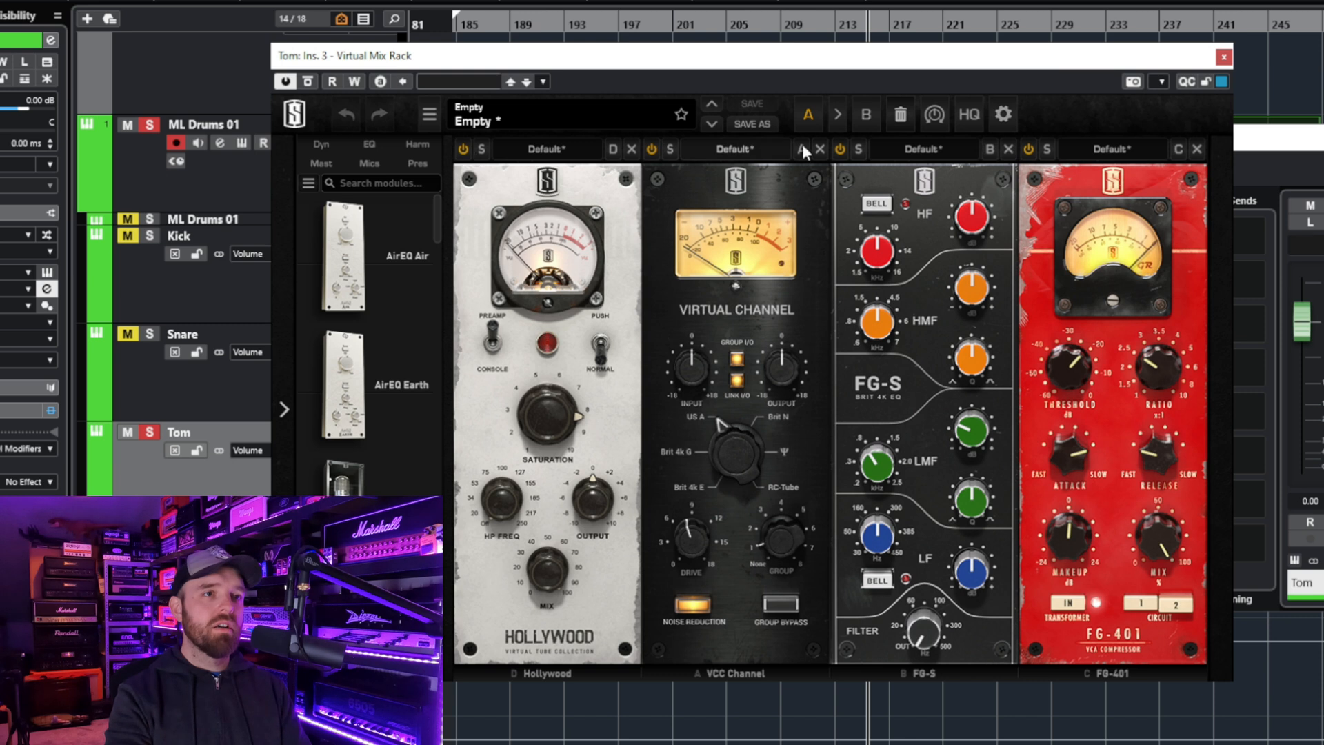
{"action": "left_click", "coordinate": [1029, 151]}
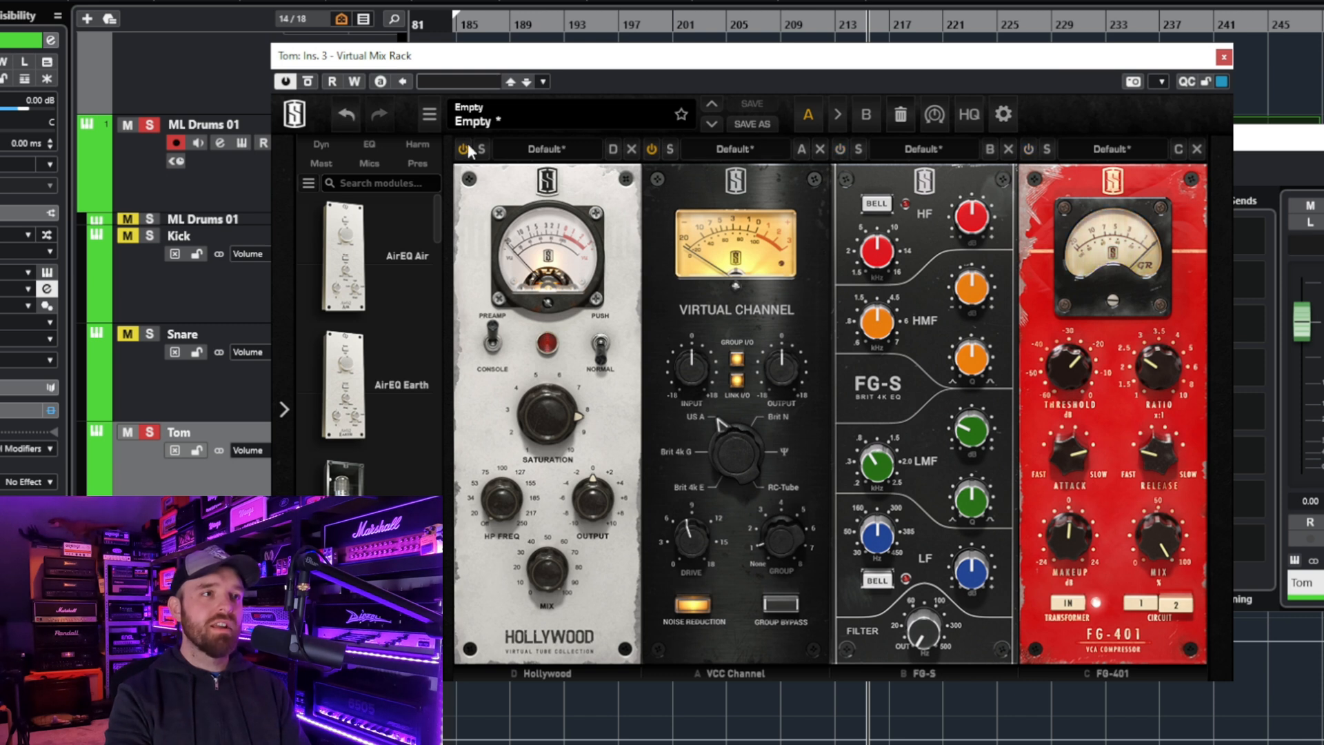
{"action": "left_click", "coordinate": [464, 149]}
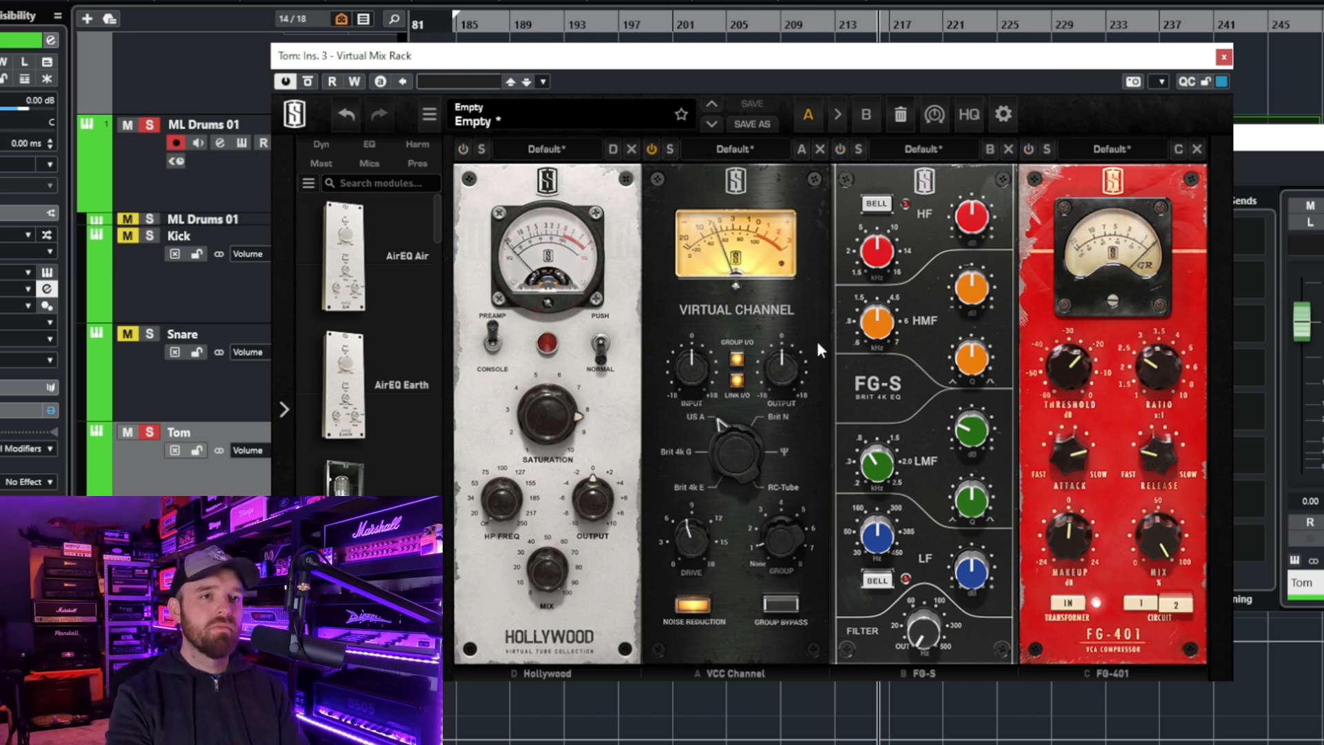
{"action": "left_click", "coordinate": [462, 151]}
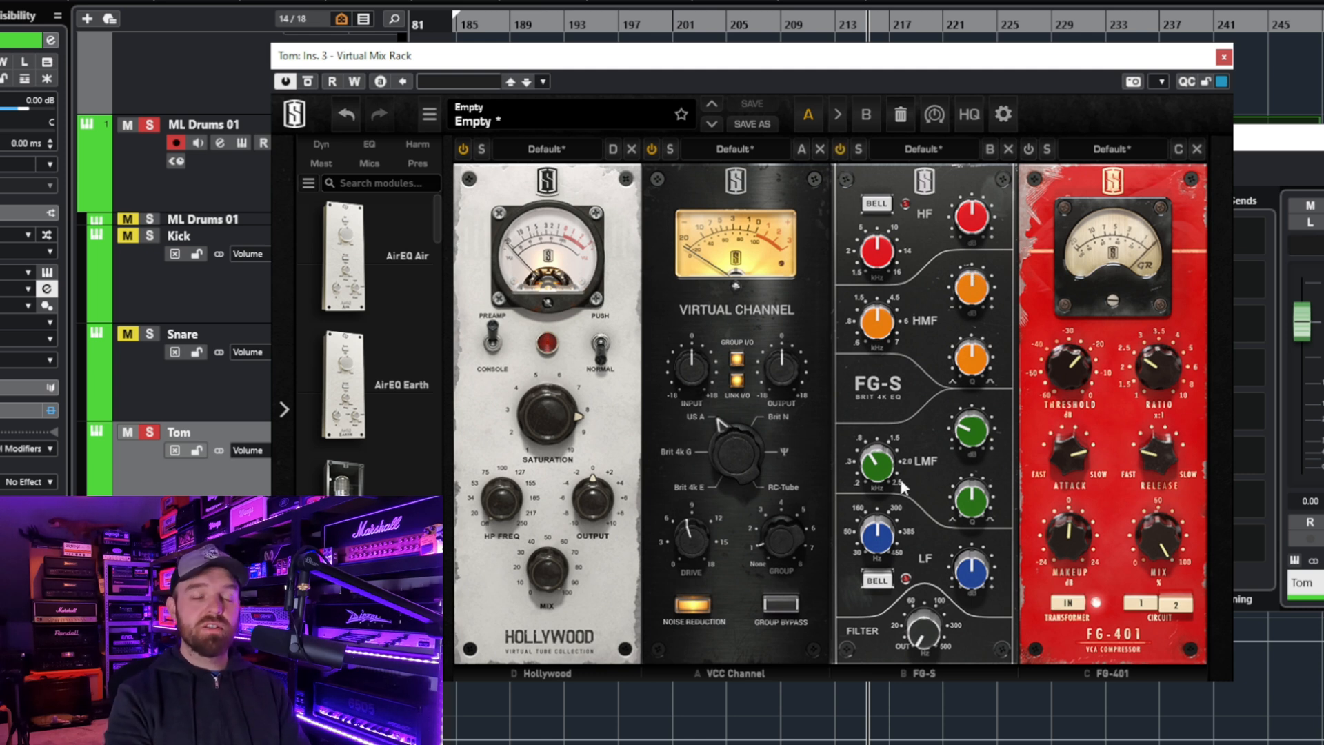
{"action": "left_click", "coordinate": [841, 150]}
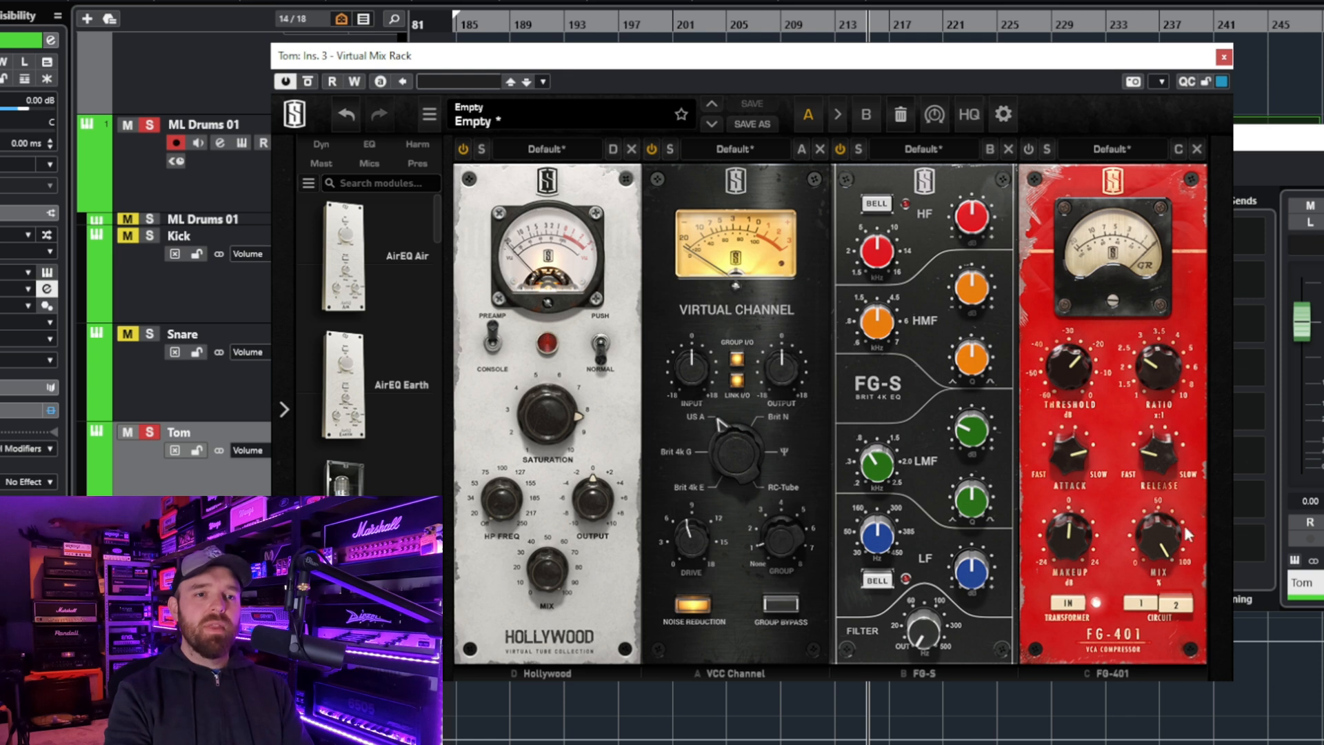
{"action": "left_click", "coordinate": [1028, 149]}
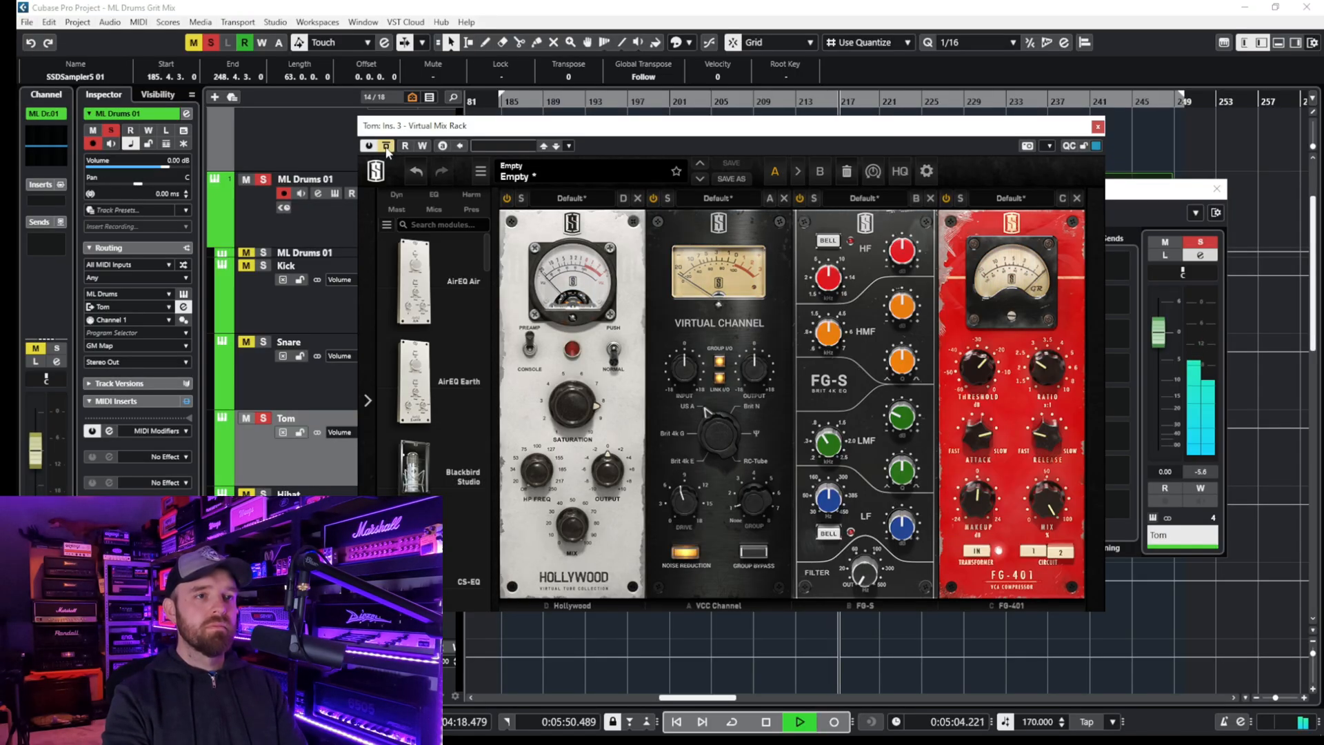
- Reactivate the Tom's bypassed Virtual Mix Rack to compare the sound, stop playback, and close the plug-in and channel windows
{"action": "left_click", "coordinate": [387, 146]}
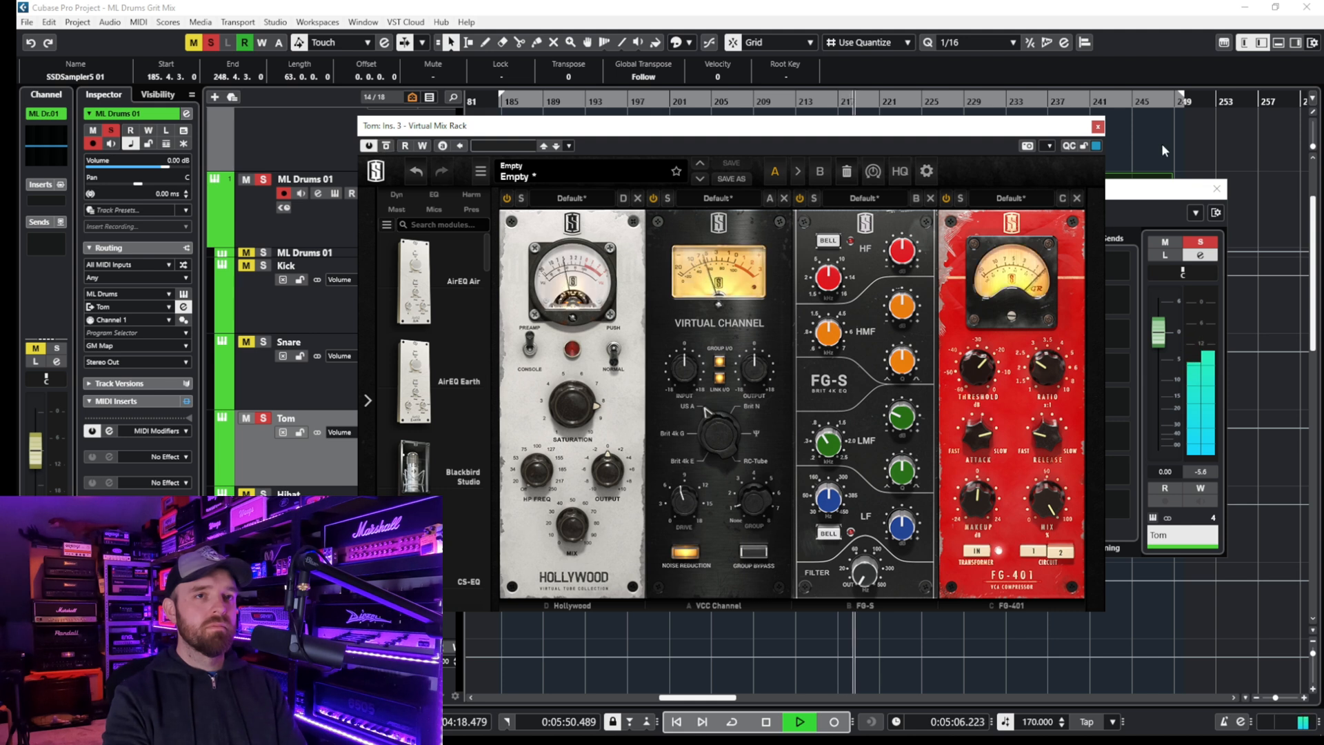
{"action": "key", "text": "space"}
{"action": "left_click", "coordinate": [1097, 127]}
{"action": "left_click", "coordinate": [1216, 189]}
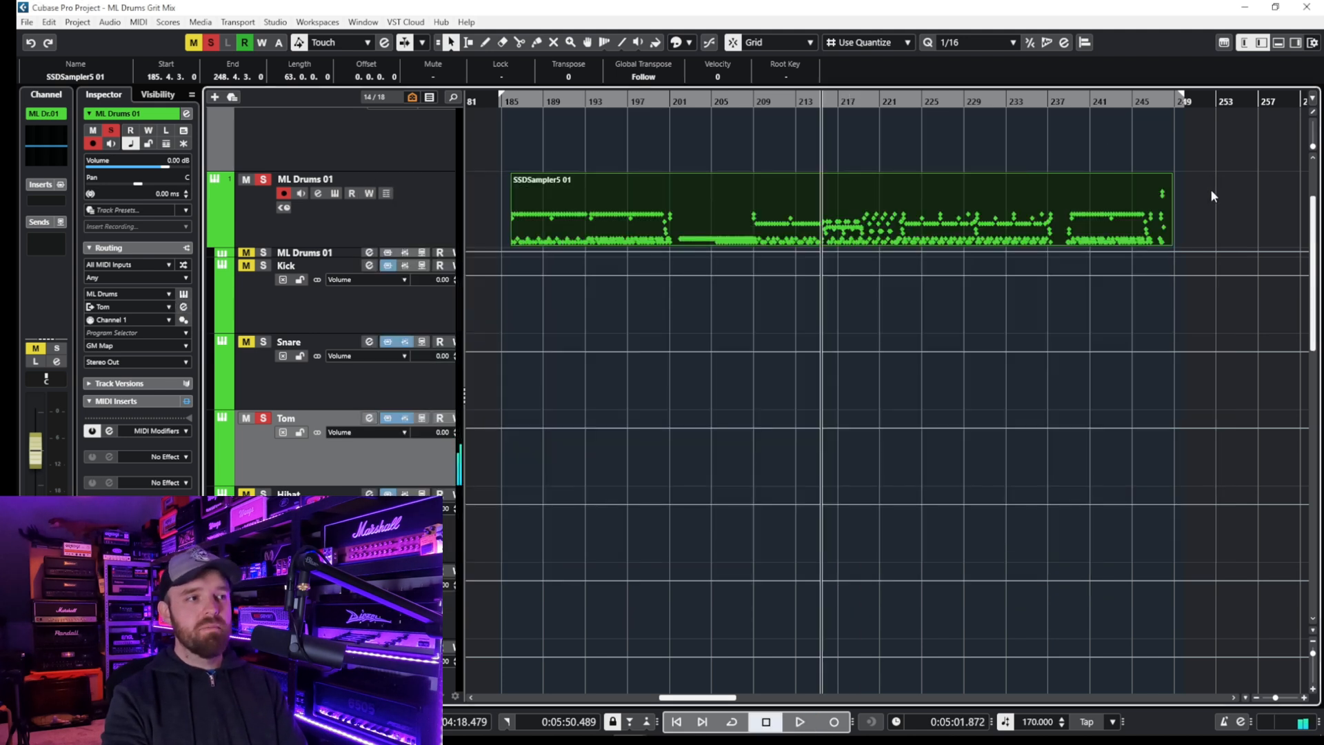
{"action": "left_click", "coordinate": [264, 419]}
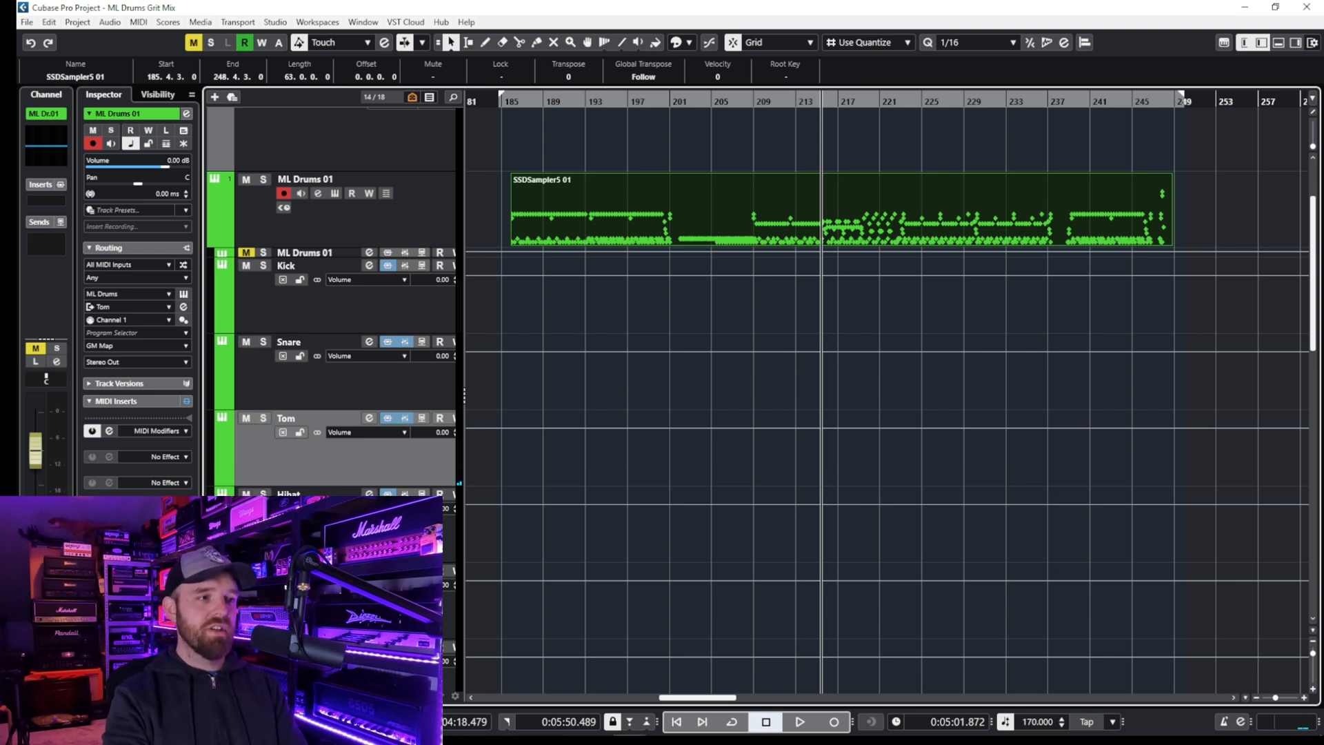
{"action": "left_click", "coordinate": [267, 537]}
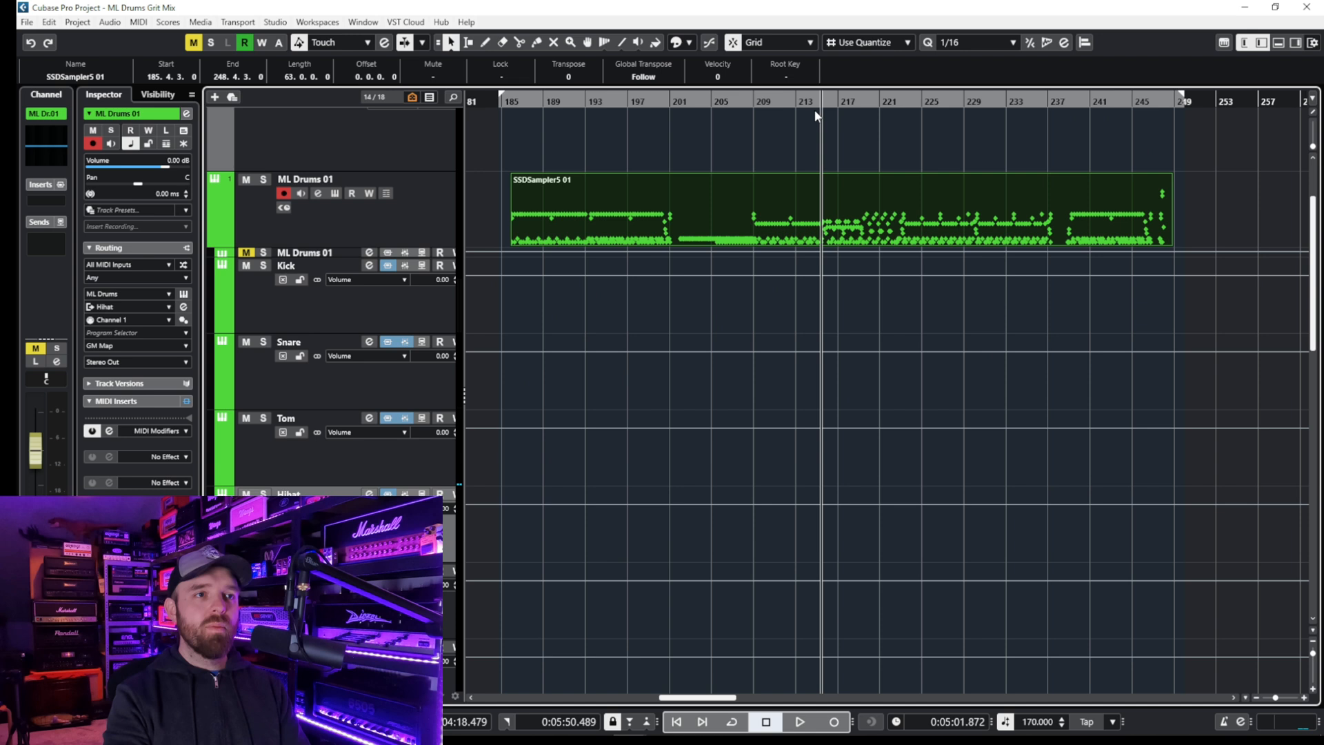
{"action": "left_click", "coordinate": [756, 103]}
{"action": "key", "text": "s"}
{"action": "key", "text": "space"}
{"action": "left_click", "coordinate": [369, 493]}
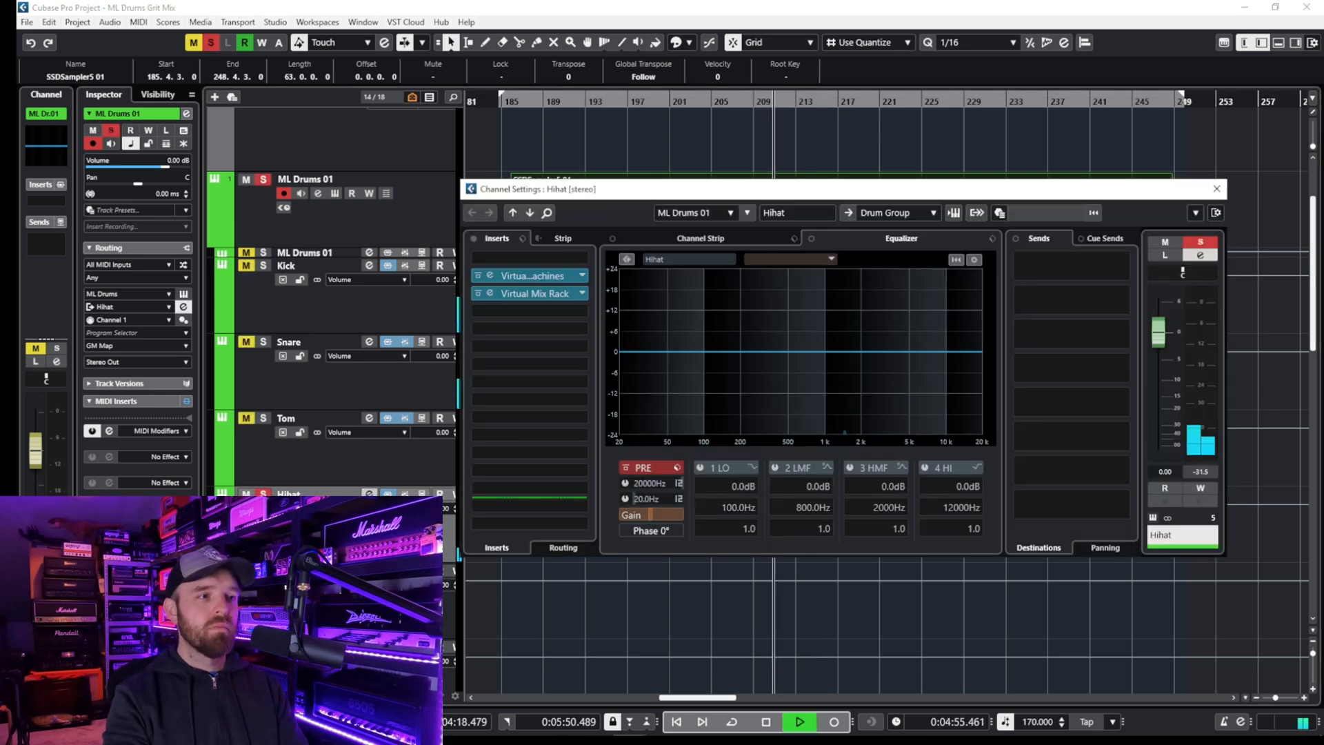
- Open the Hihat's Virtual Mix Rack insert and listen to the hi-hat through its FG-S and Trimmer modules
{"action": "left_click", "coordinate": [541, 295]}
{"action": "key", "text": "space"}
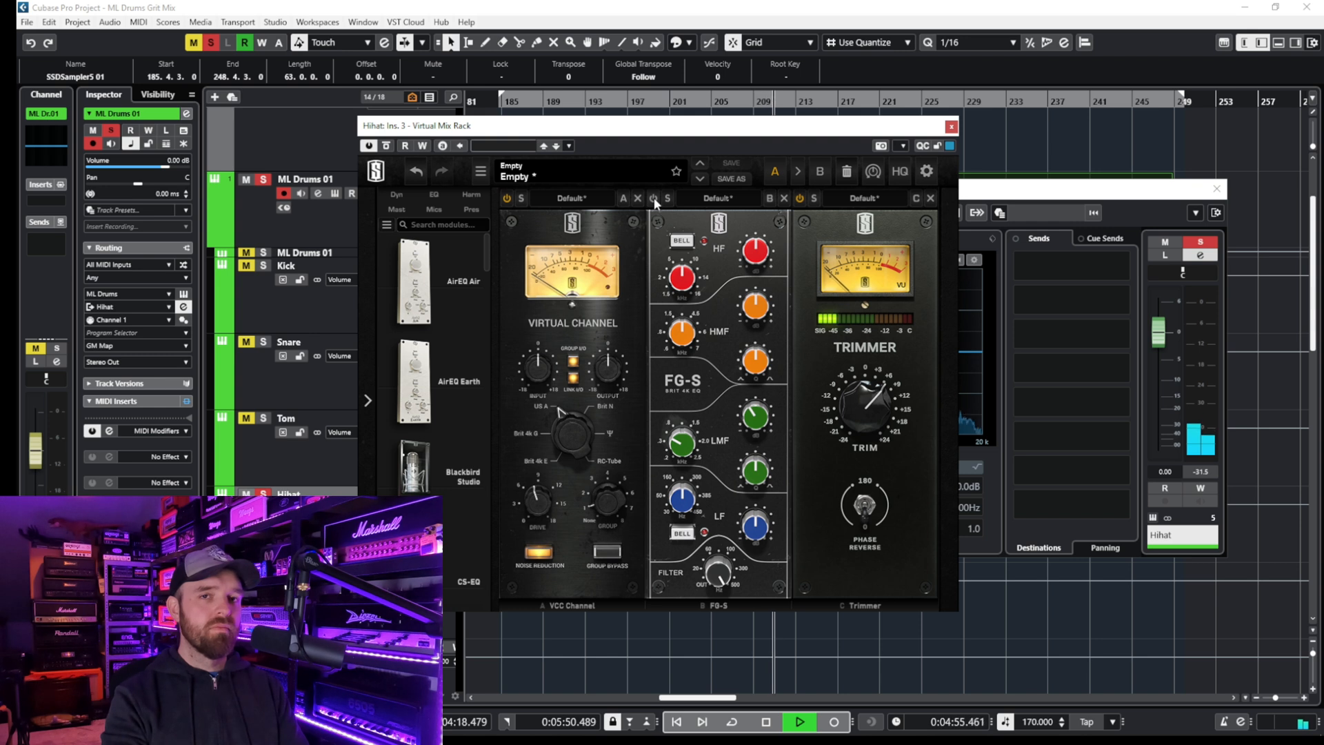
{"action": "key", "text": "space"}
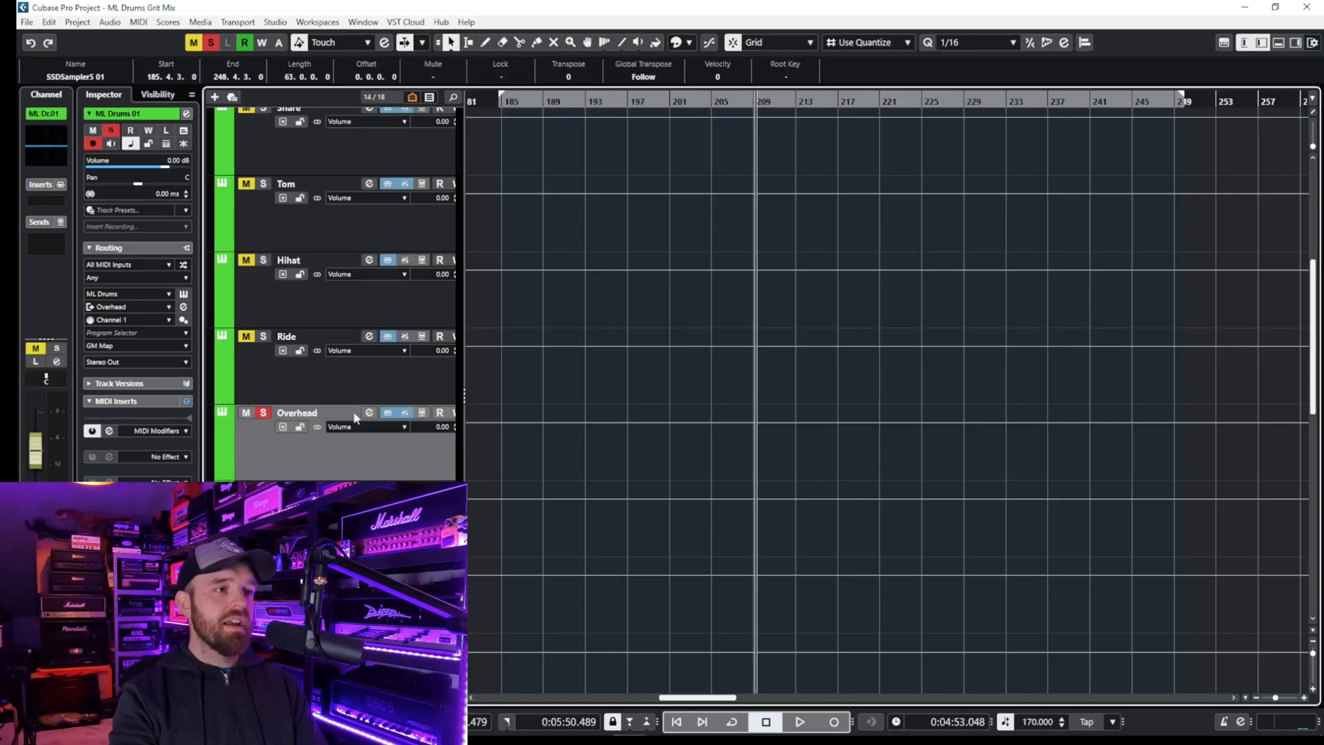
- Play the soloed Overhead track and open its channel settings to inspect the HMF and HI cuts
{"action": "left_click", "coordinate": [368, 413]}
{"action": "key", "text": "space"}
{"action": "left_click", "coordinate": [369, 413]}
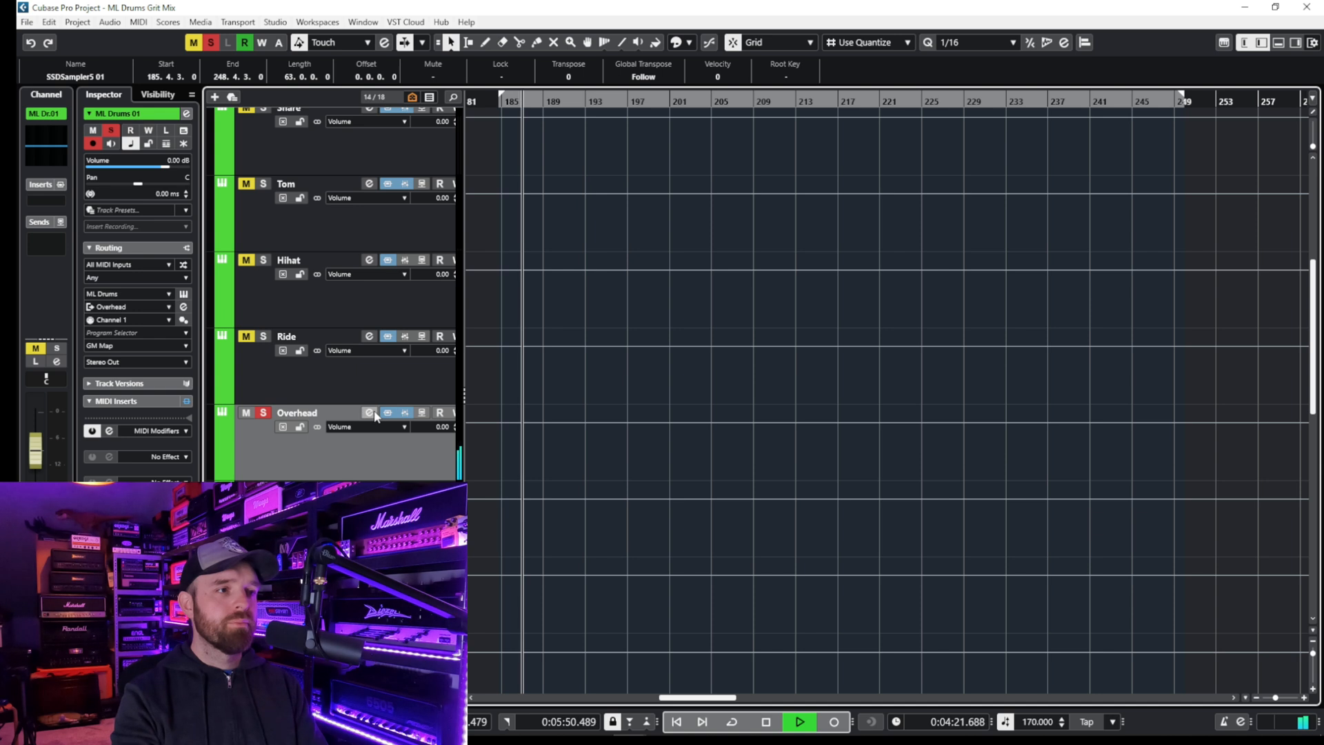
{"action": "left_click", "coordinate": [370, 413]}
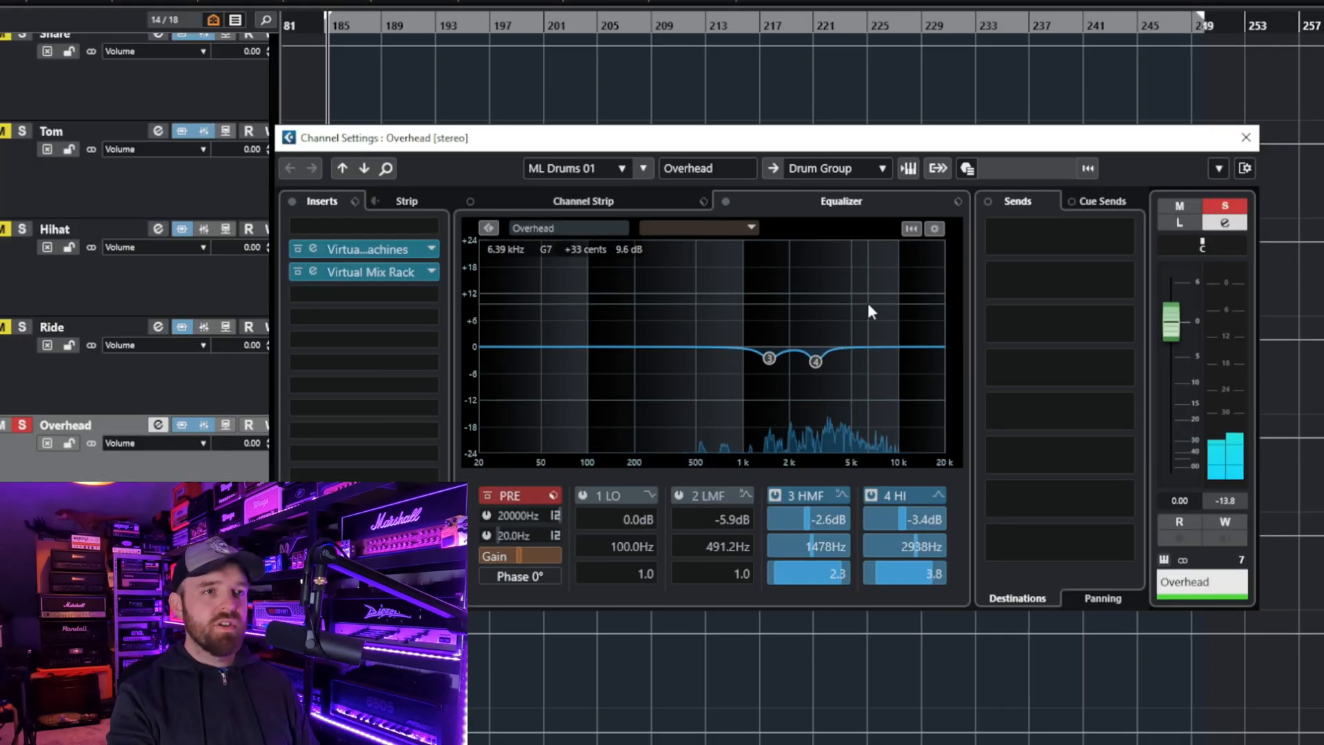
- Compare the overheads with the channel equalizer bypassed and active
{"action": "left_click", "coordinate": [725, 202]}
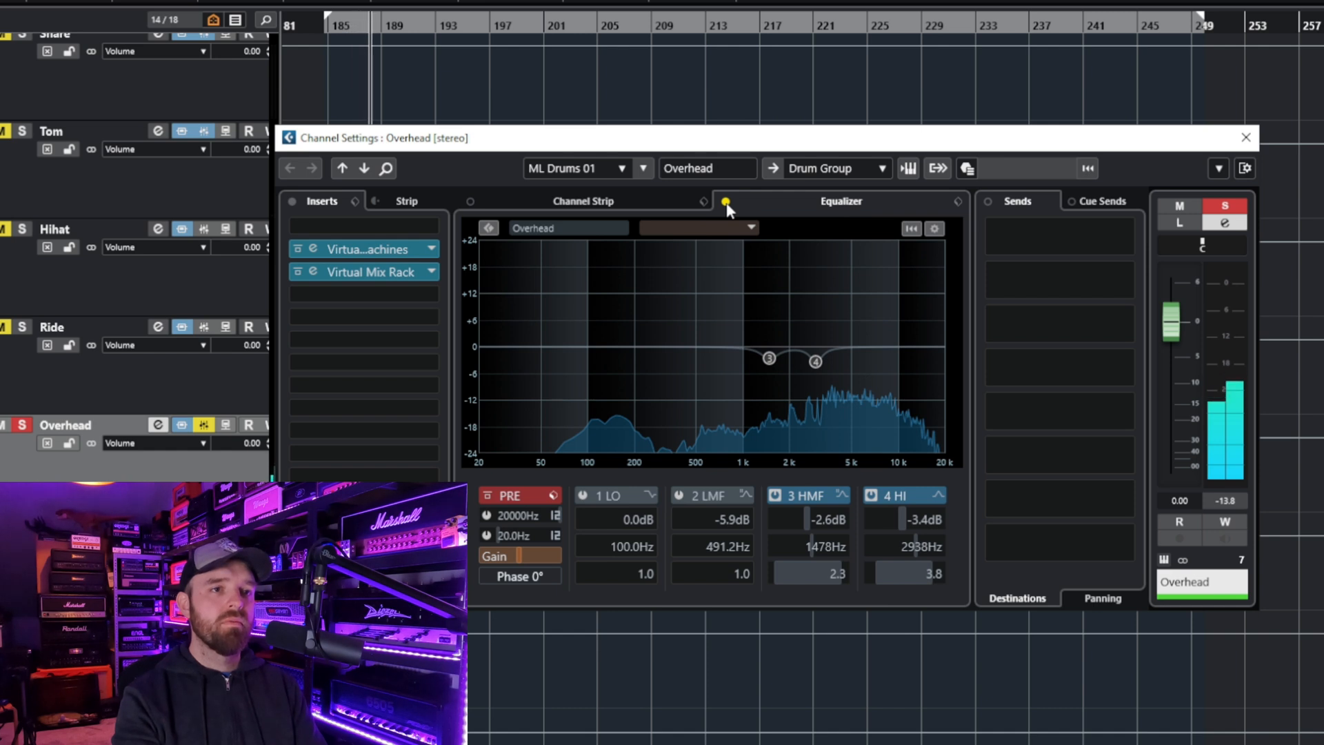
{"action": "left_click", "coordinate": [725, 202]}
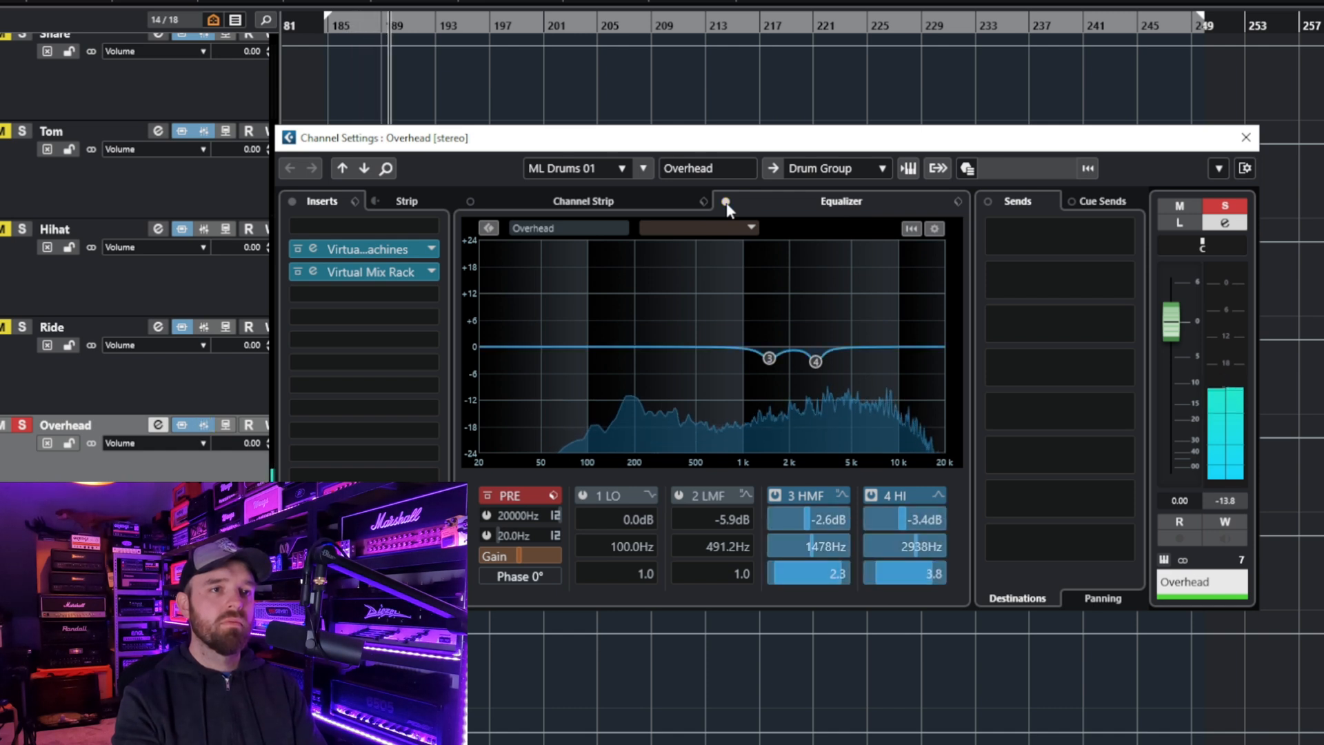
{"action": "left_click", "coordinate": [725, 202]}
{"action": "left_click", "coordinate": [725, 202]}
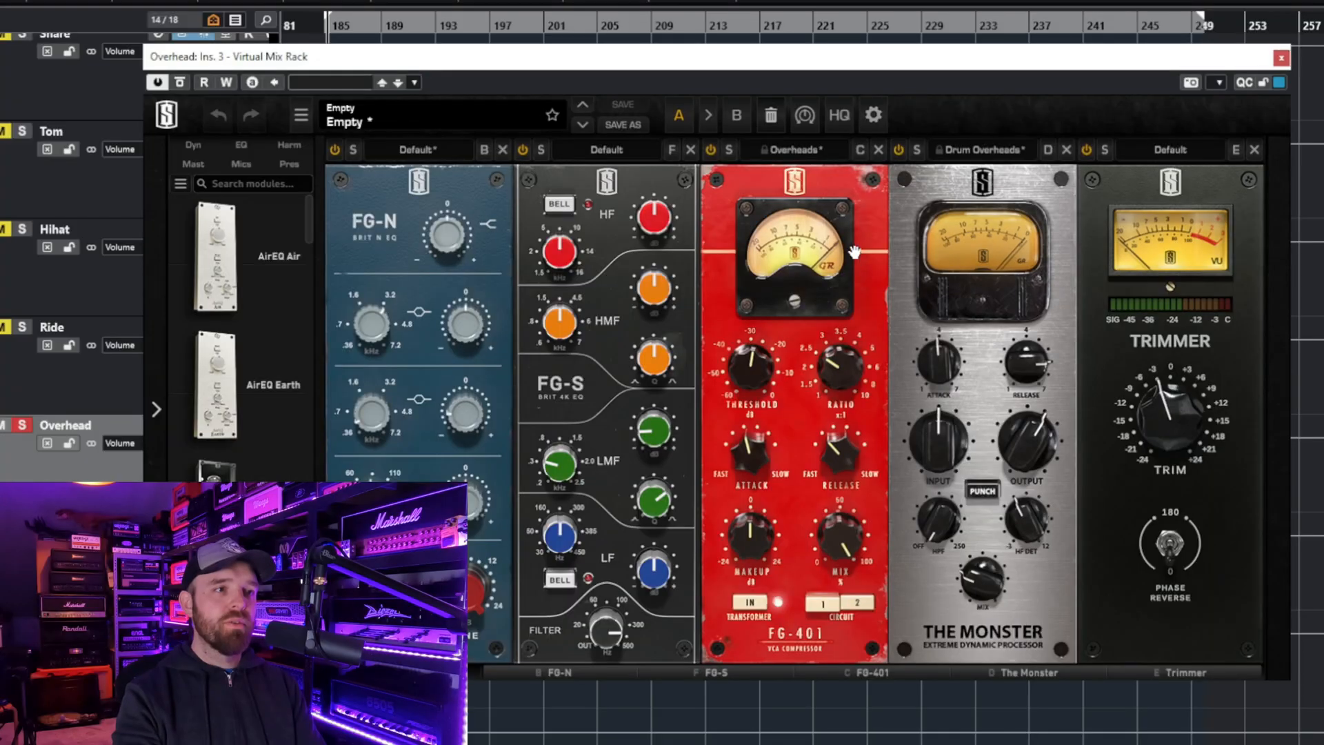
- Review the Overhead's Virtual Mix Rack chain and compare the sound with FG-S and FG-N bypassed and re-enabled
{"action": "left_click", "coordinate": [427, 674]}
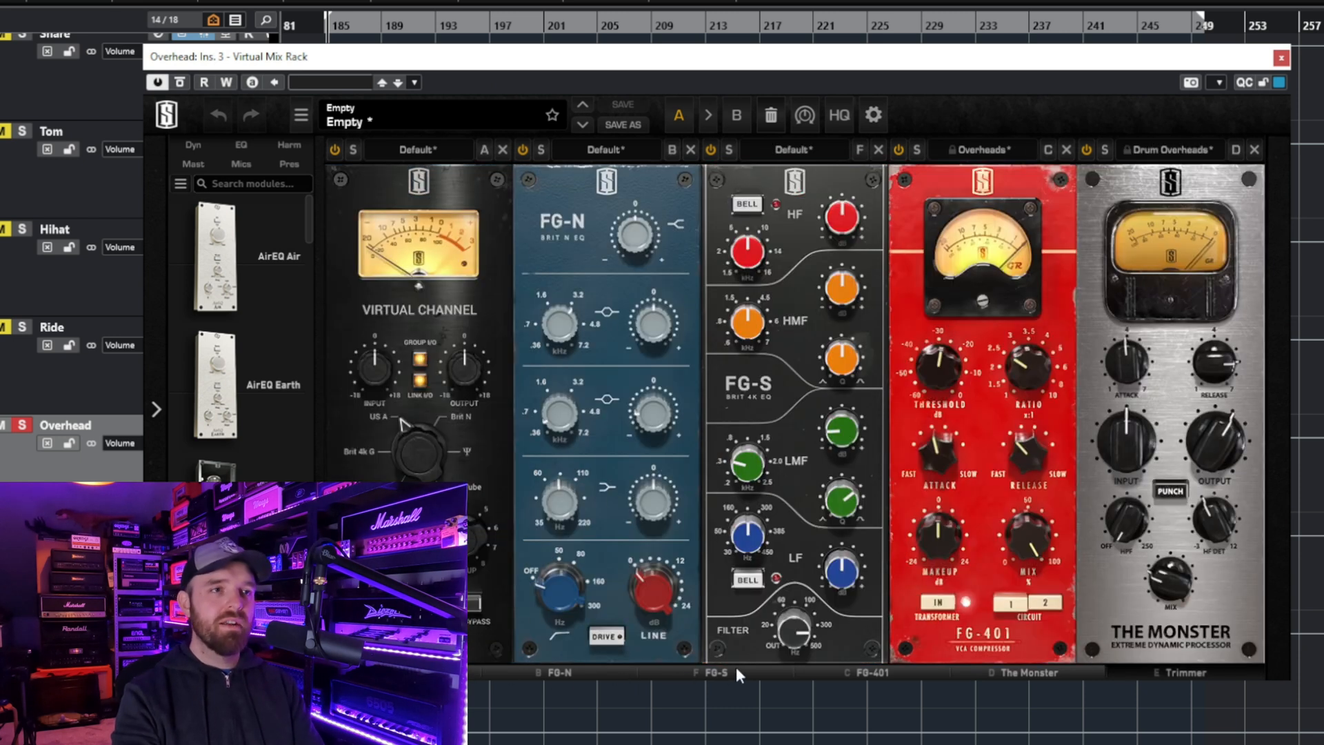
{"action": "left_click", "coordinate": [817, 670]}
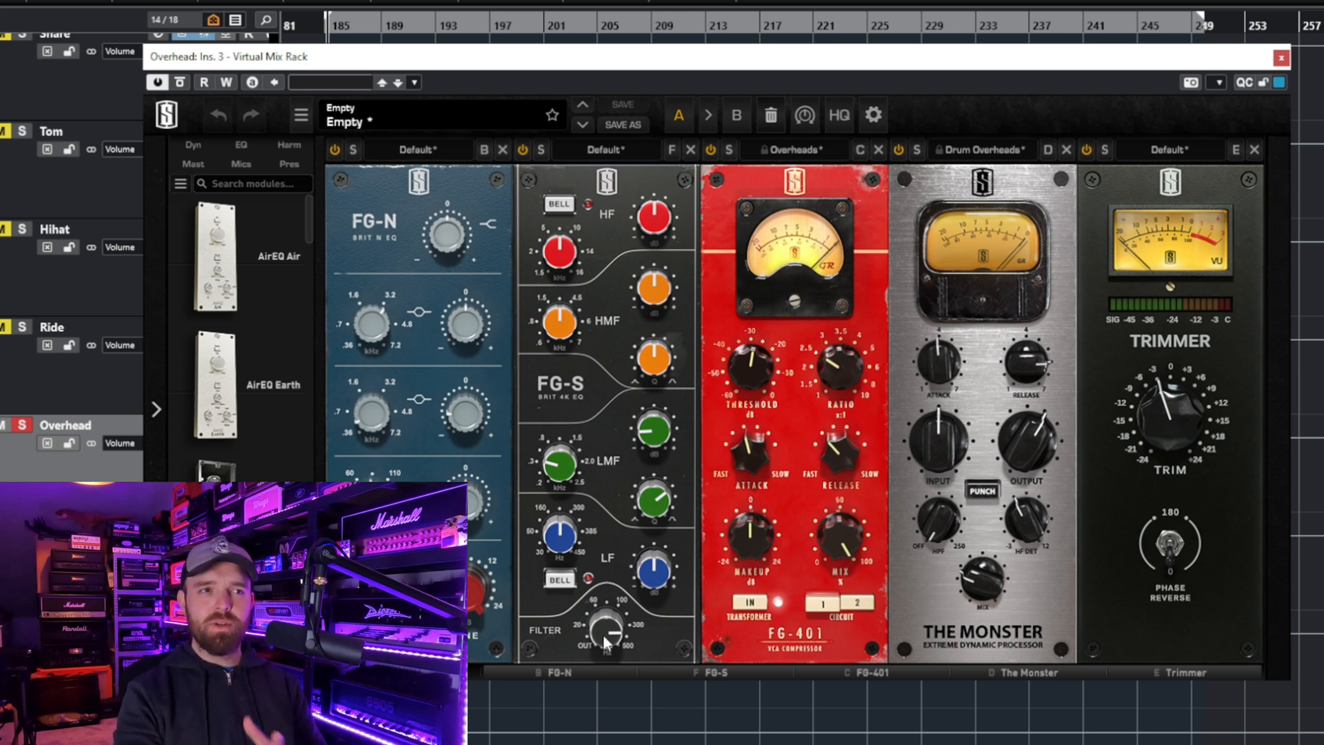
{"action": "left_click", "coordinate": [523, 151]}
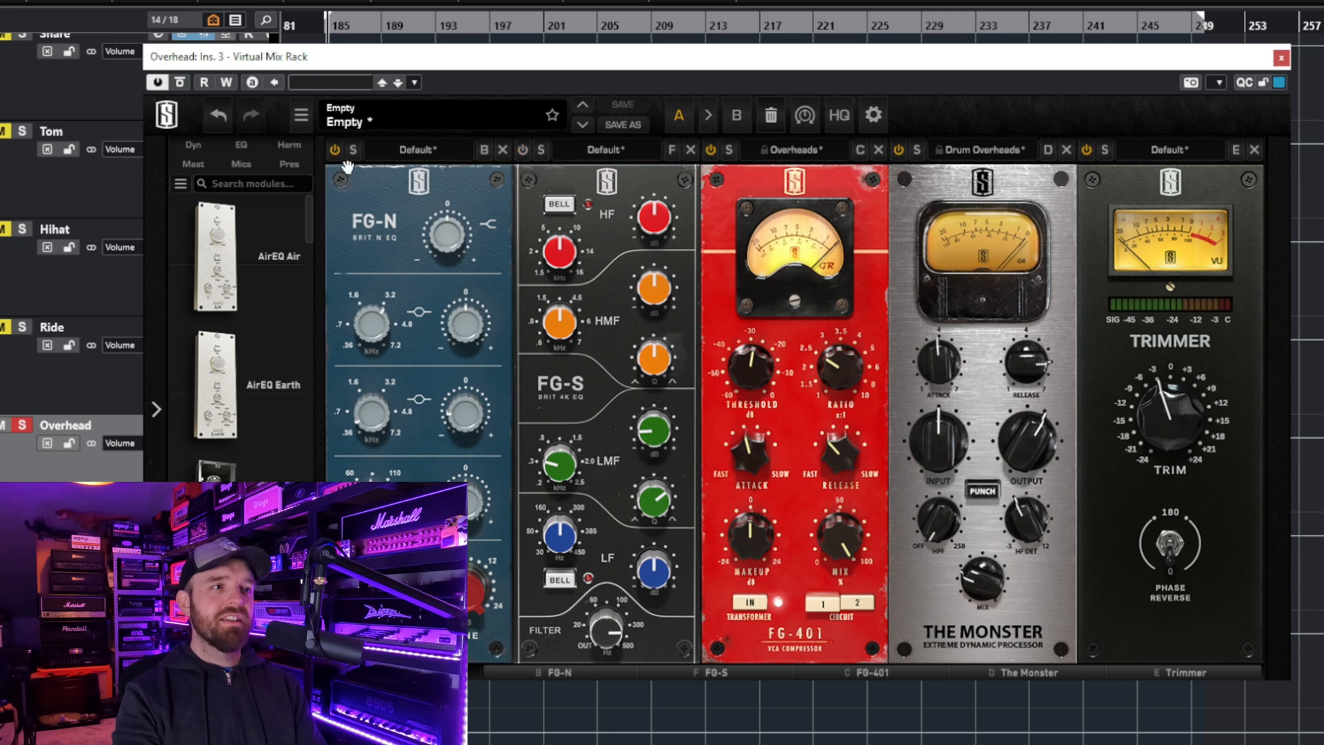
{"action": "left_click", "coordinate": [335, 151]}
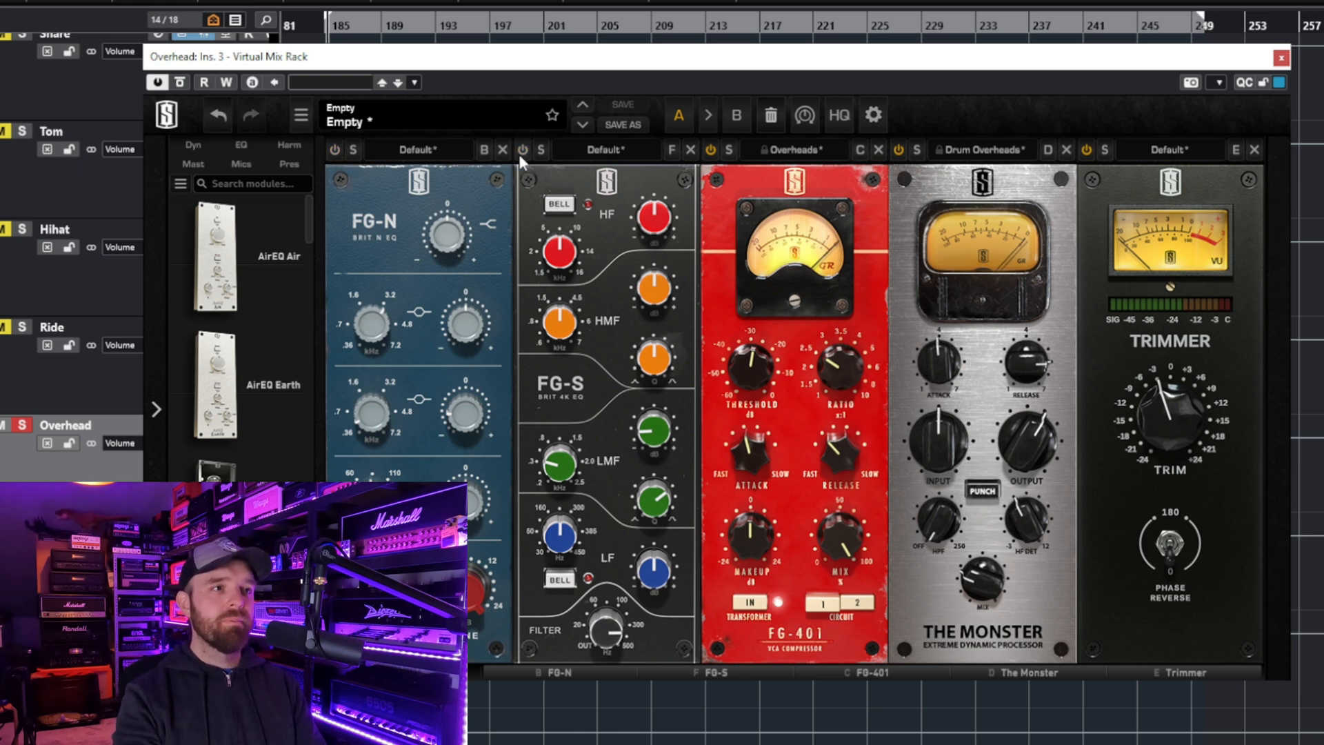
{"action": "left_click", "coordinate": [524, 151]}
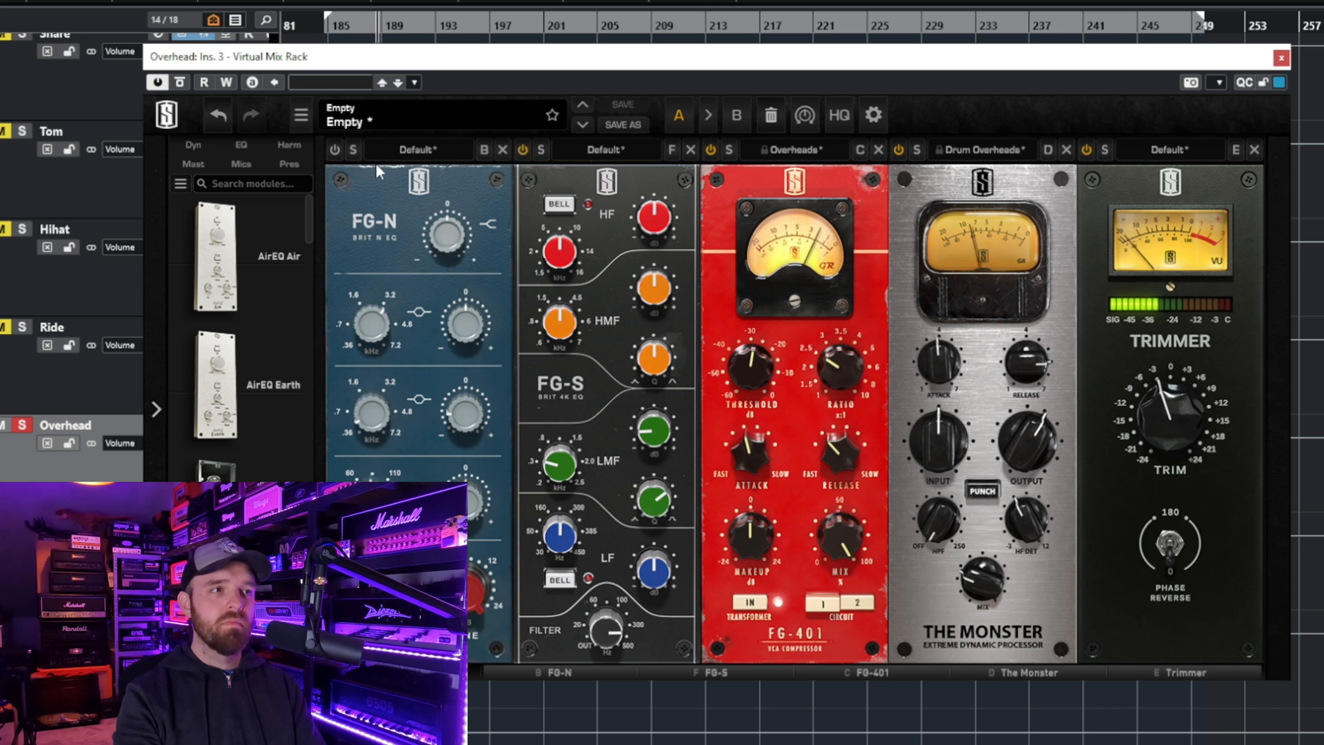
{"action": "left_click", "coordinate": [335, 147]}
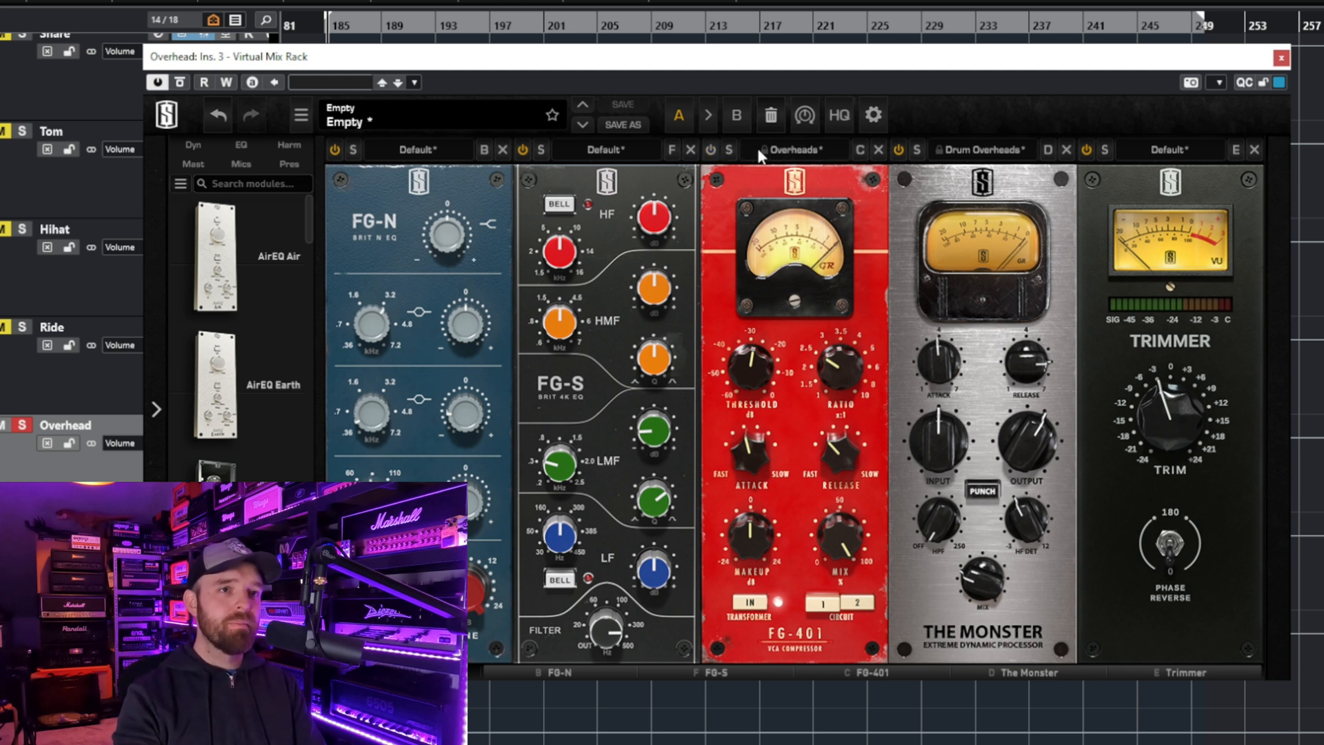
- Compare the overheads with The Monster and FG-401 bypassed and re-enabled in turn
{"action": "left_click", "coordinate": [898, 150]}
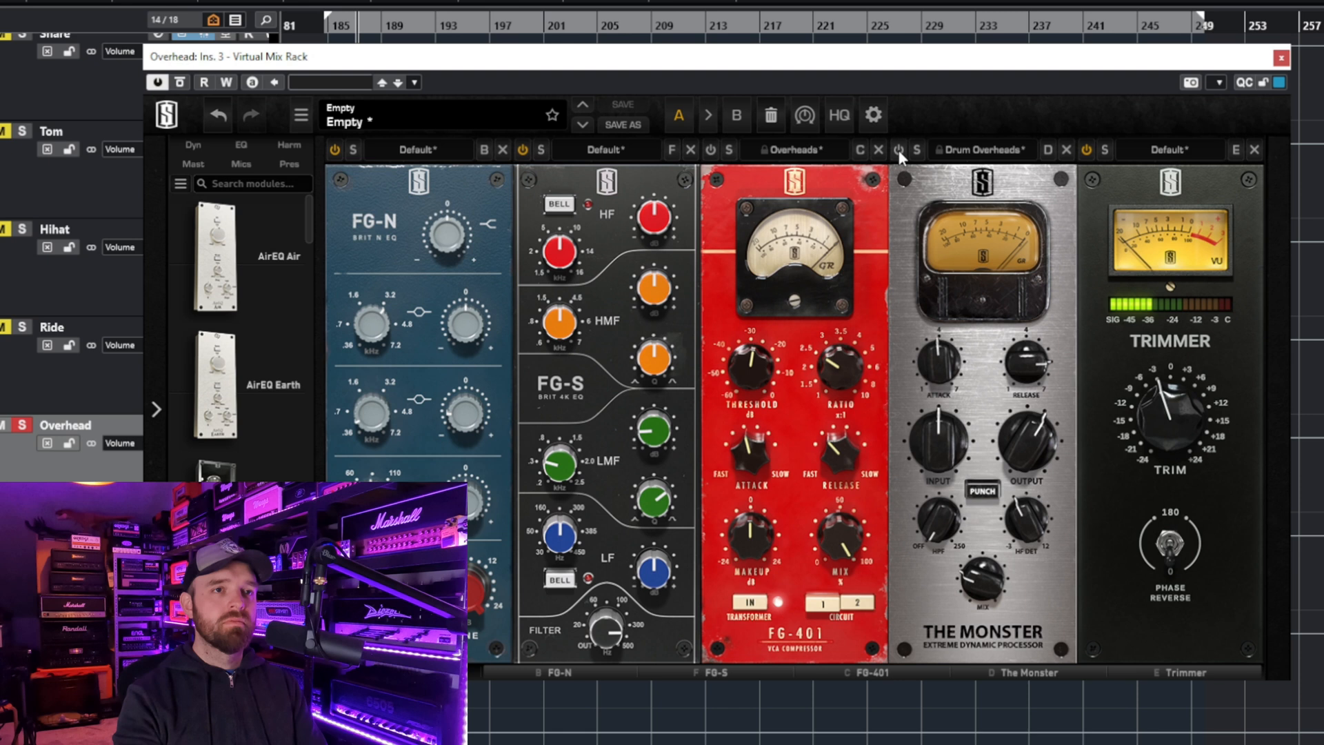
{"action": "left_click", "coordinate": [899, 150]}
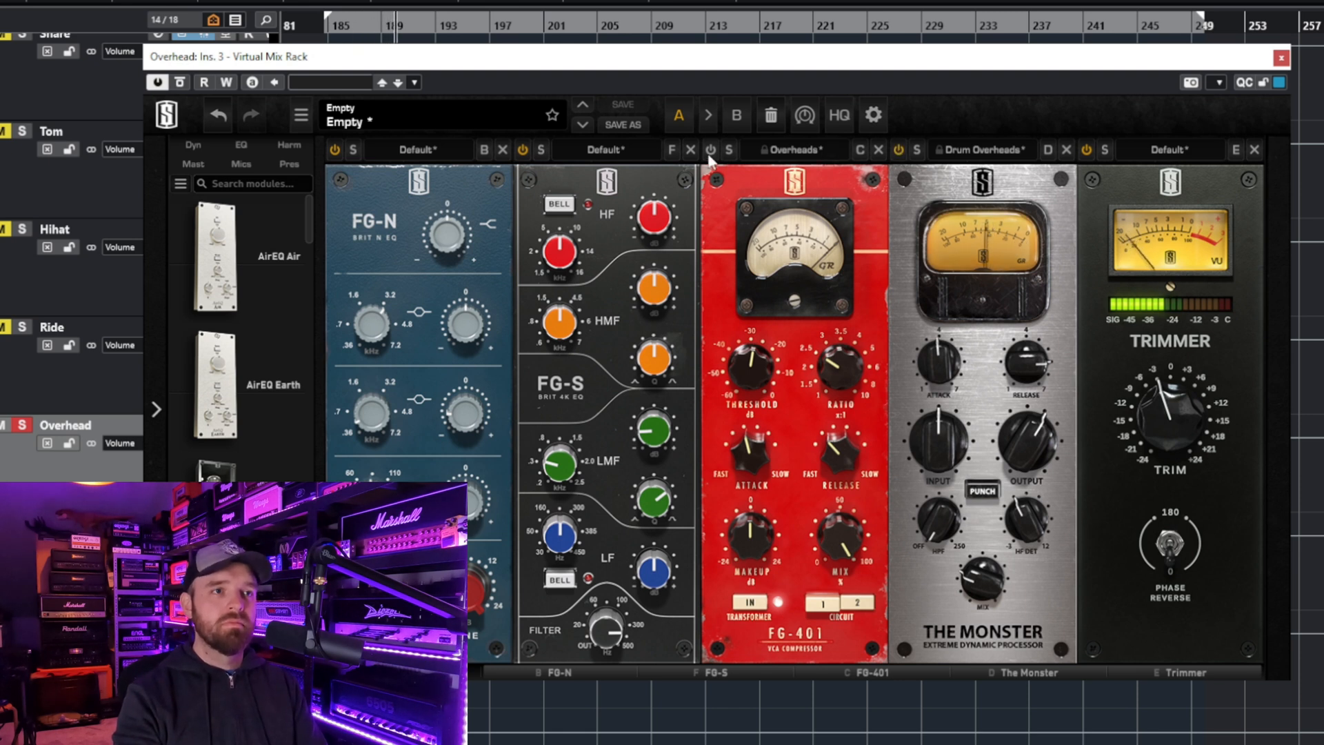
{"action": "left_click", "coordinate": [710, 152]}
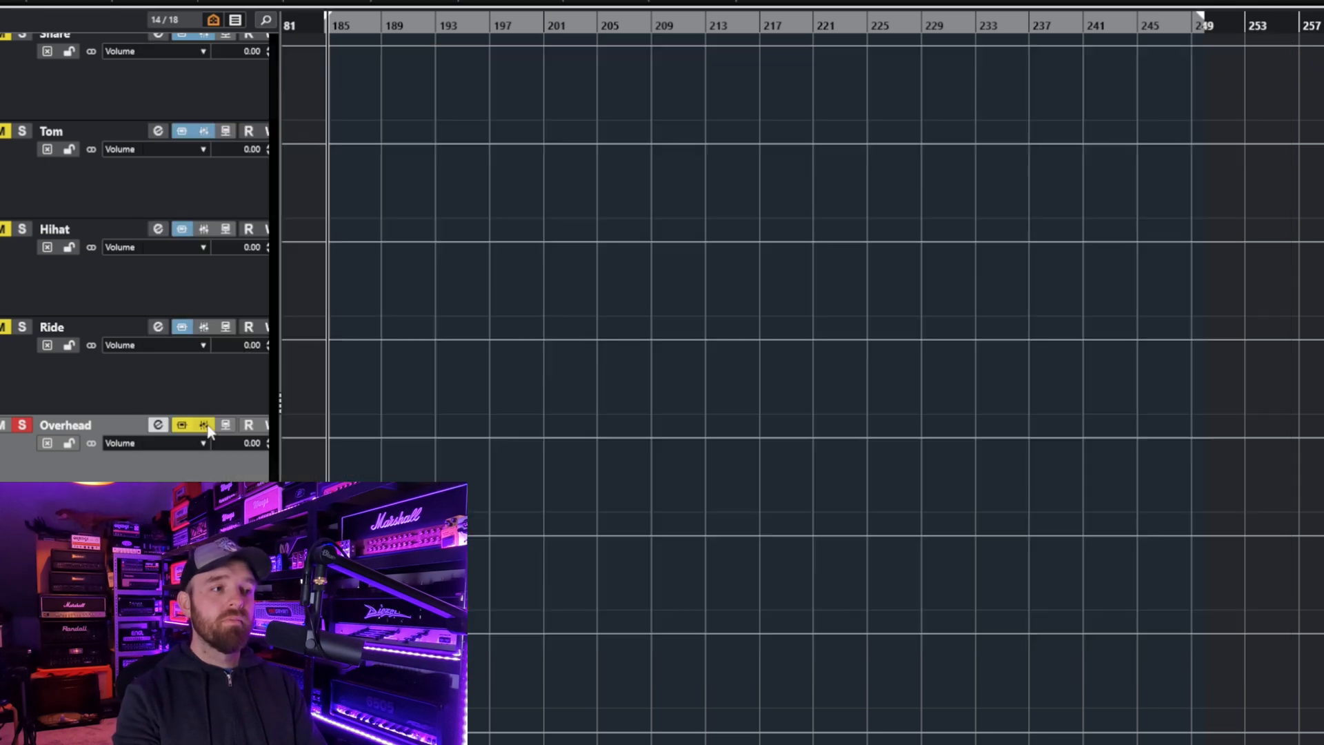
- Play the Overhead track with its inserts and EQ bypassed, reactivate both to compare, and stop playback
{"action": "key", "text": "space"}
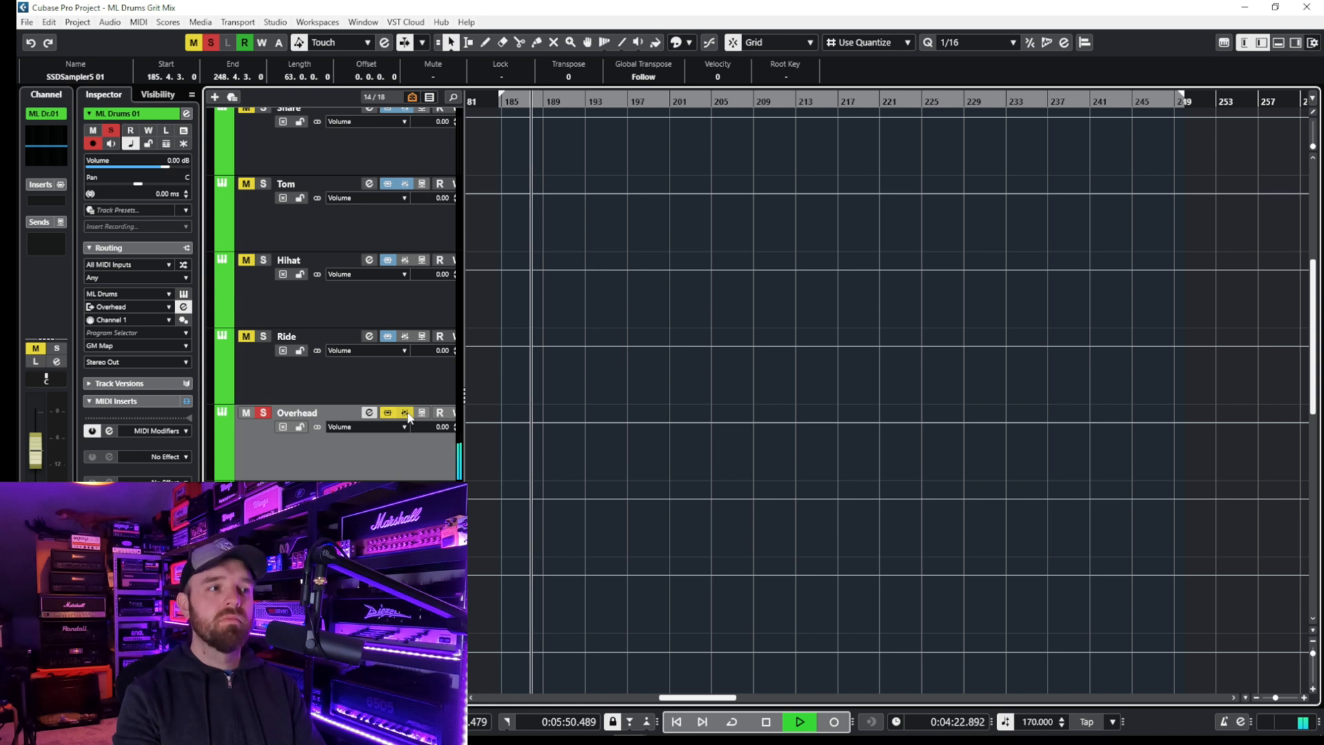
{"action": "left_click", "coordinate": [406, 414]}
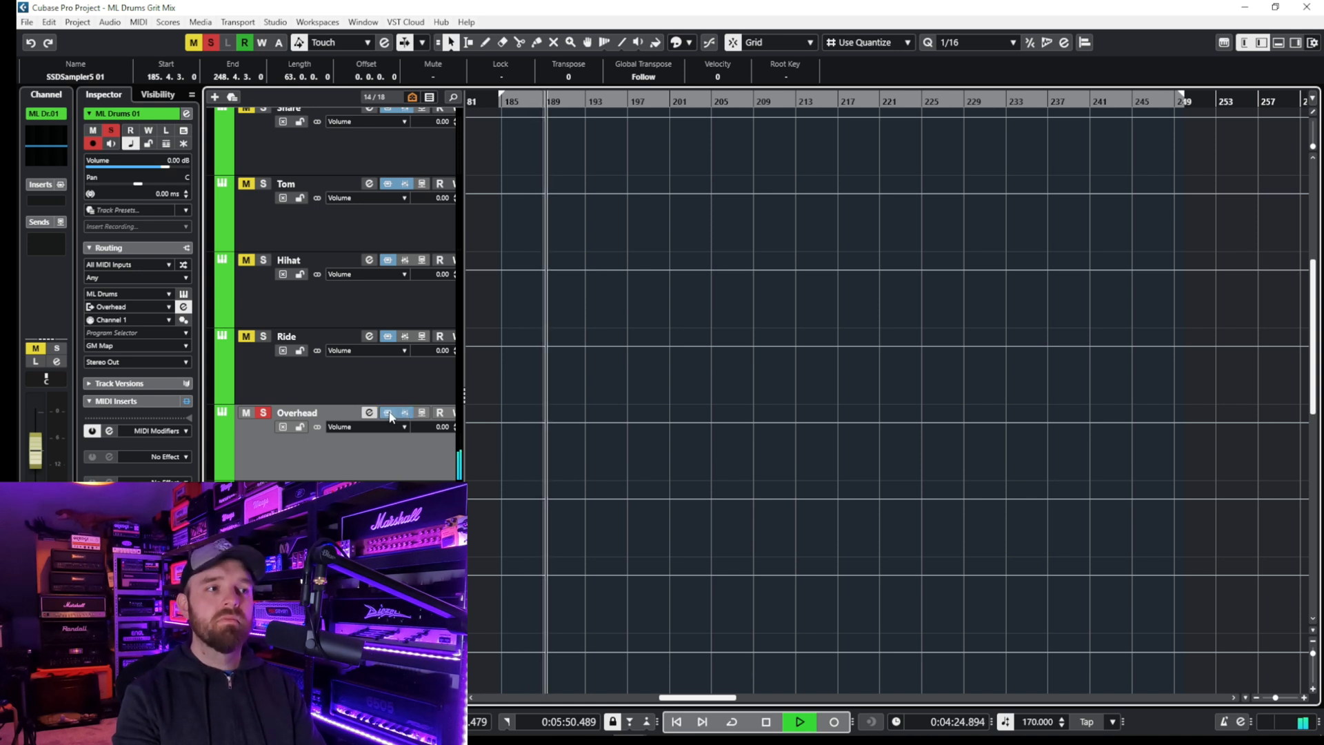
{"action": "left_click", "coordinate": [388, 413]}
{"action": "key", "text": "space"}
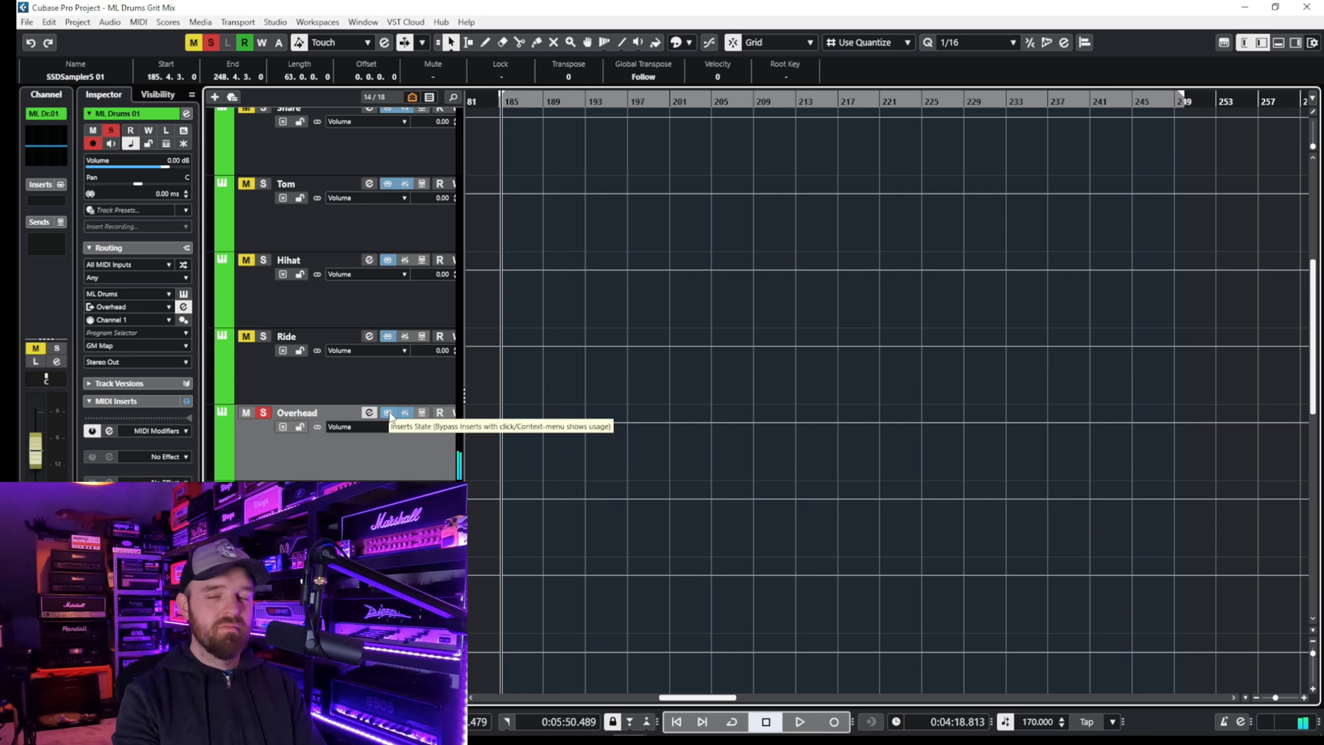
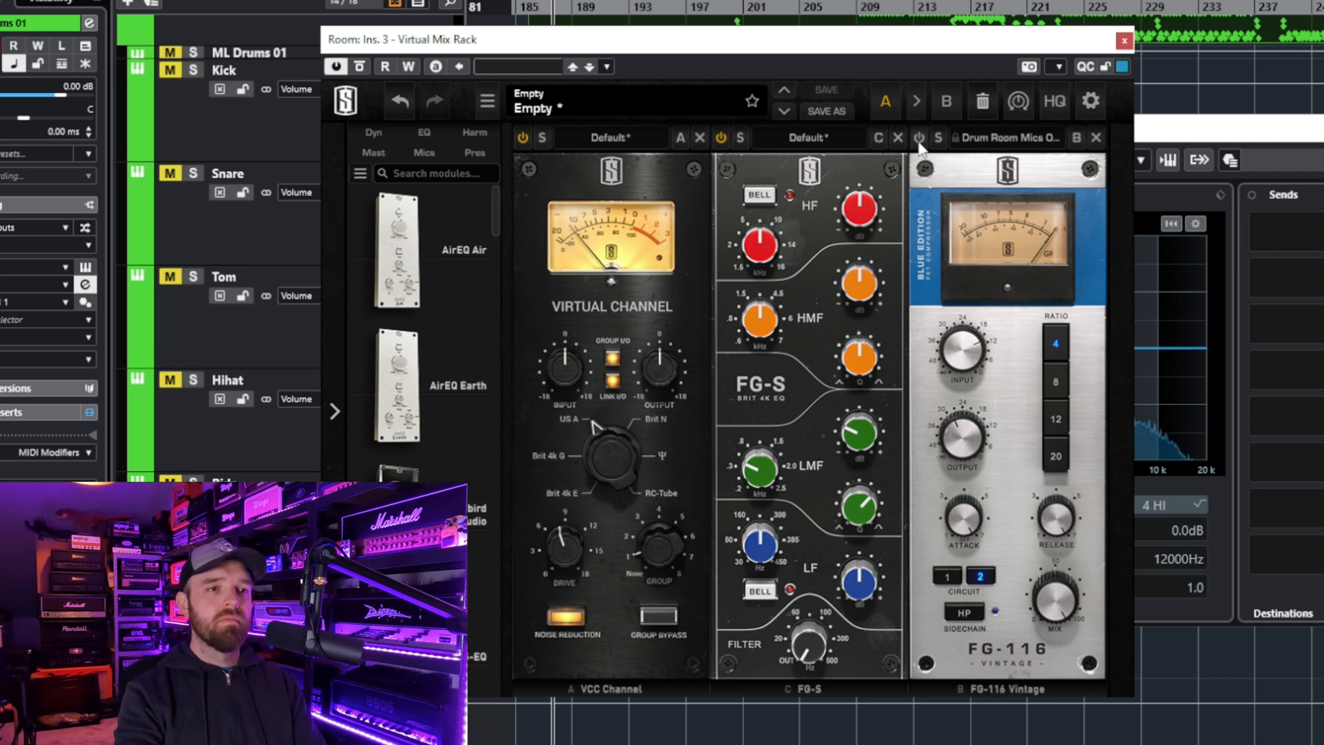
- Re-enable FG-116 Vintage in the Room's Virtual Mix Rack and solo the Room track
{"action": "left_click", "coordinate": [918, 142]}
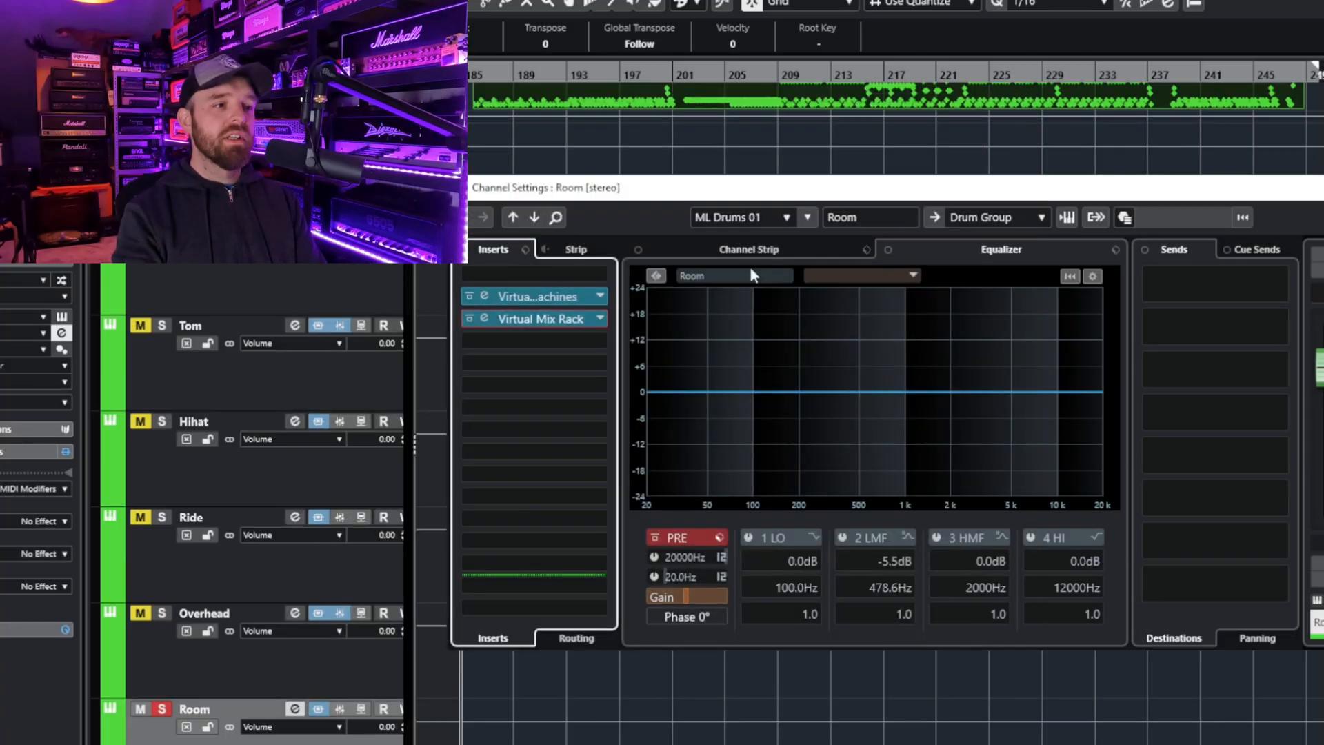
{"action": "left_click", "coordinate": [161, 709]}
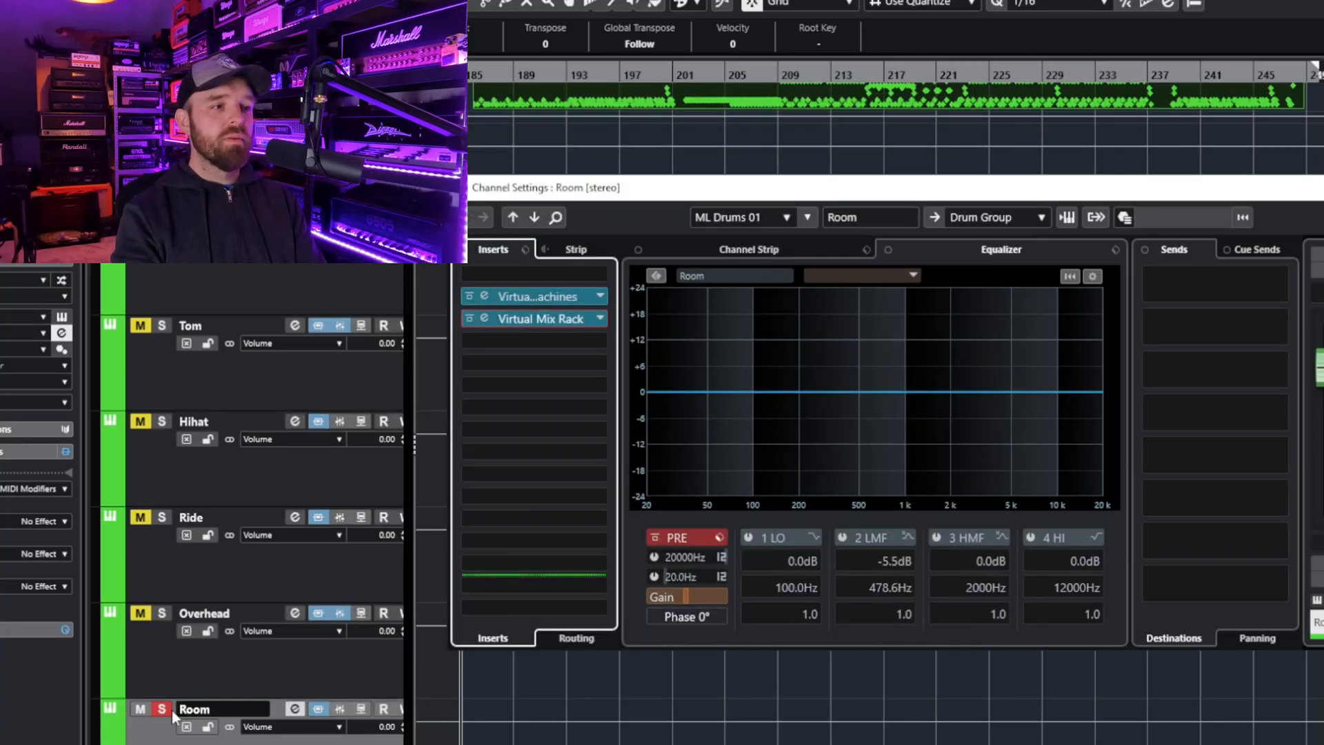
{"action": "left_click", "coordinate": [162, 744]}
{"action": "scroll", "coordinate": [516, 577], "scroll_direction": "down", "scroll_amount": 2}
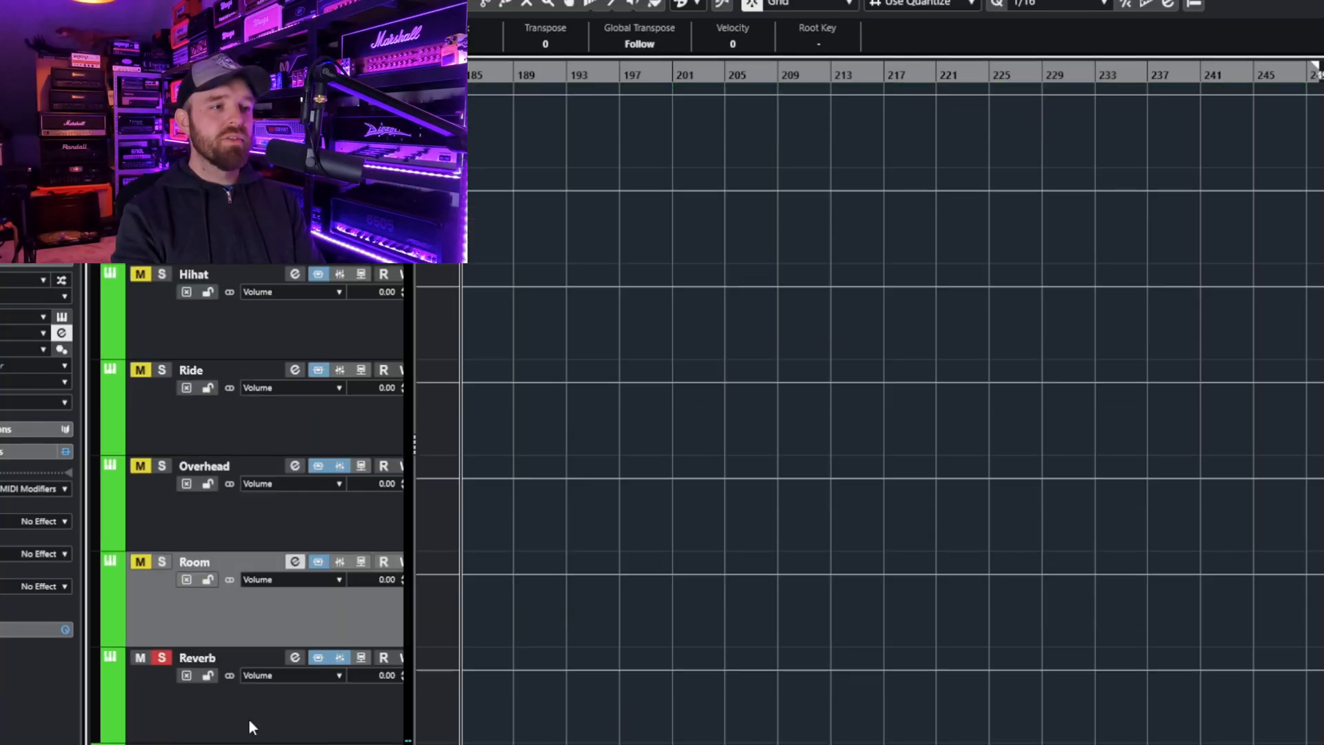
{"action": "left_click", "coordinate": [471, 76]}
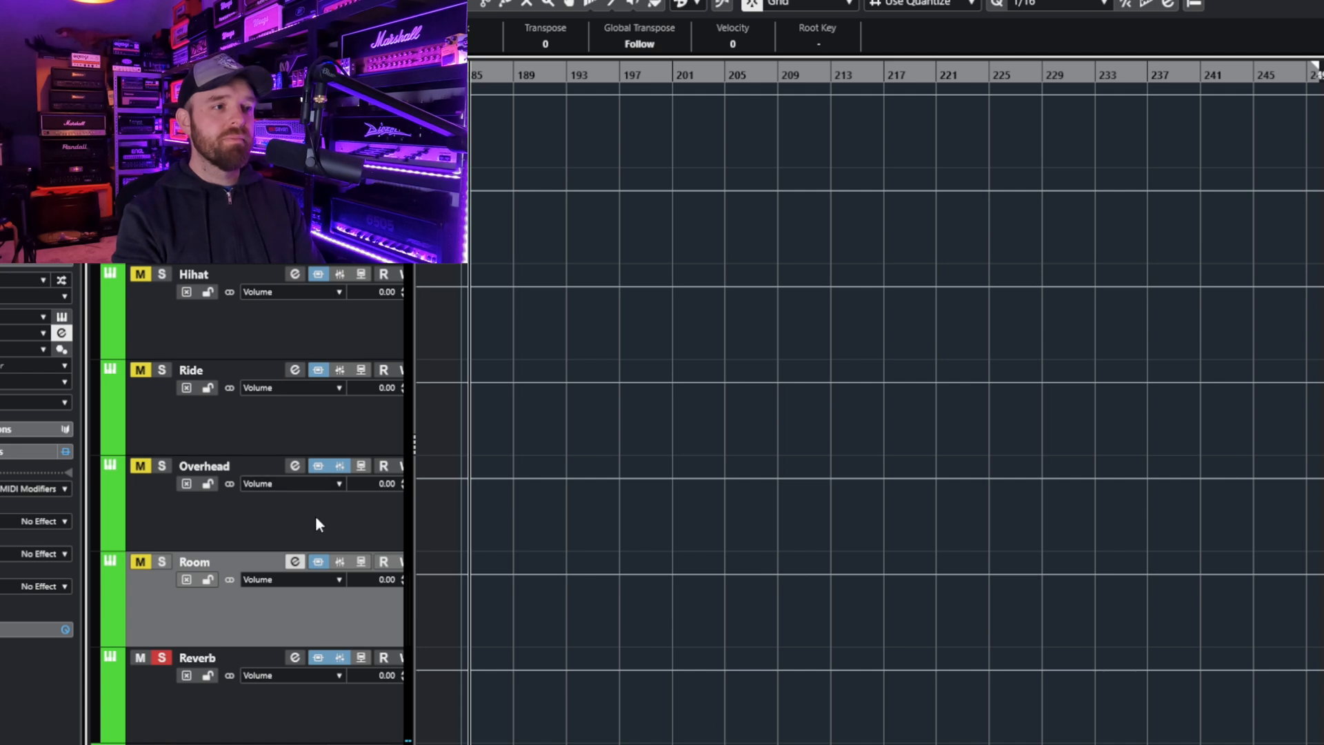
{"action": "left_click", "coordinate": [295, 657]}
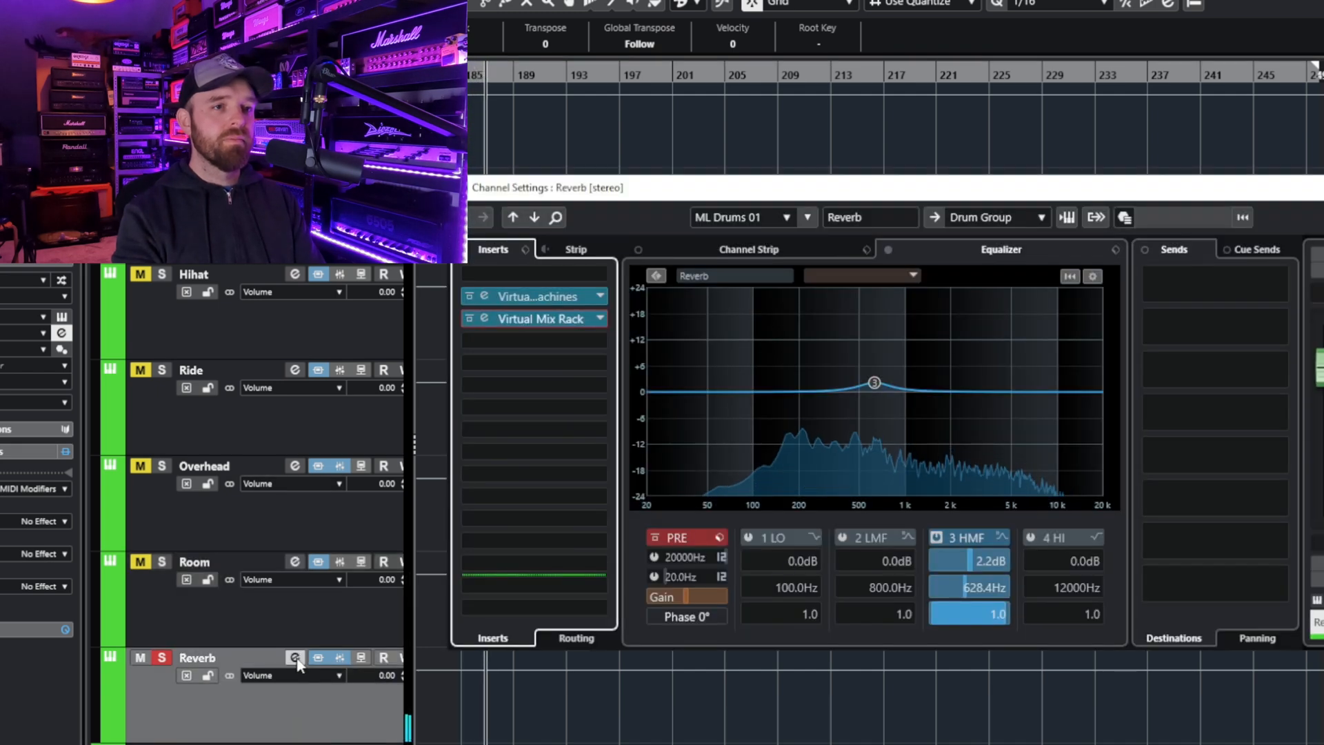
{"action": "key", "text": "space"}
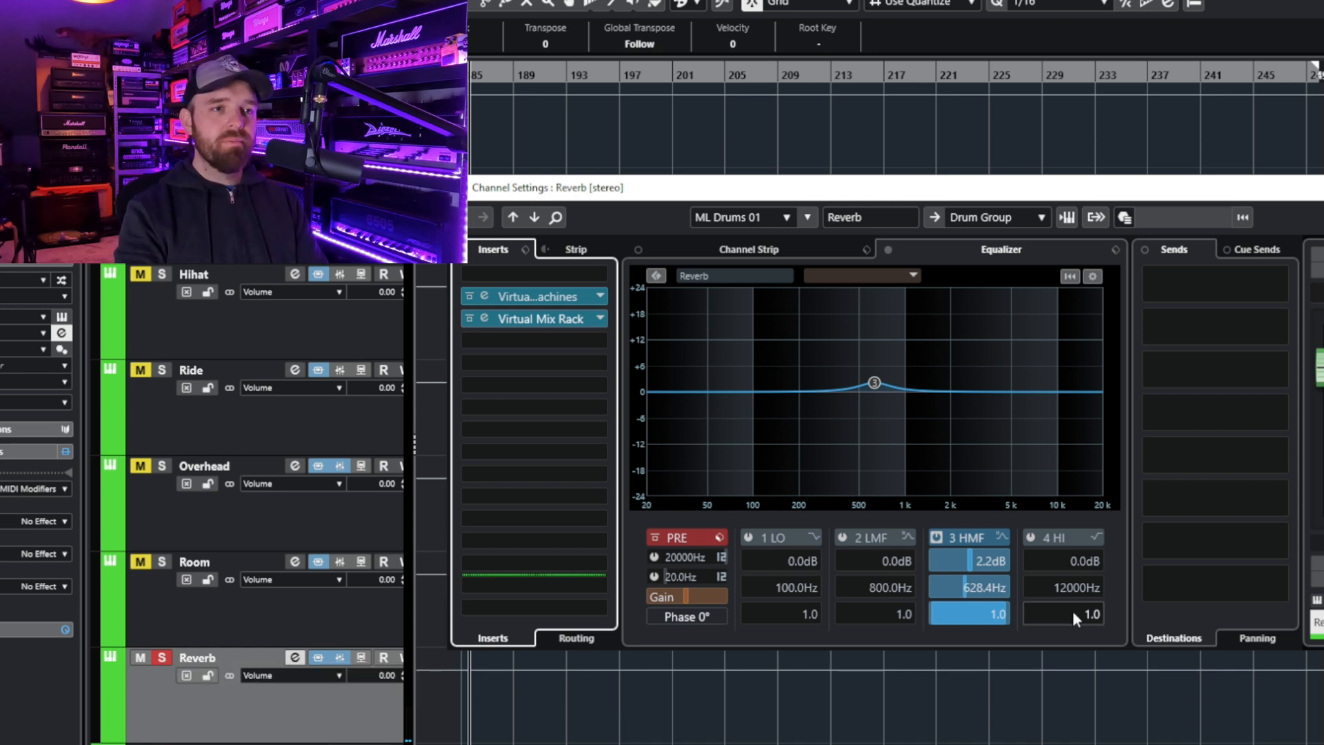
- Compare the soloed Reverb with its 3 HMF equalizer band bypassed and active
{"action": "left_click", "coordinate": [936, 538]}
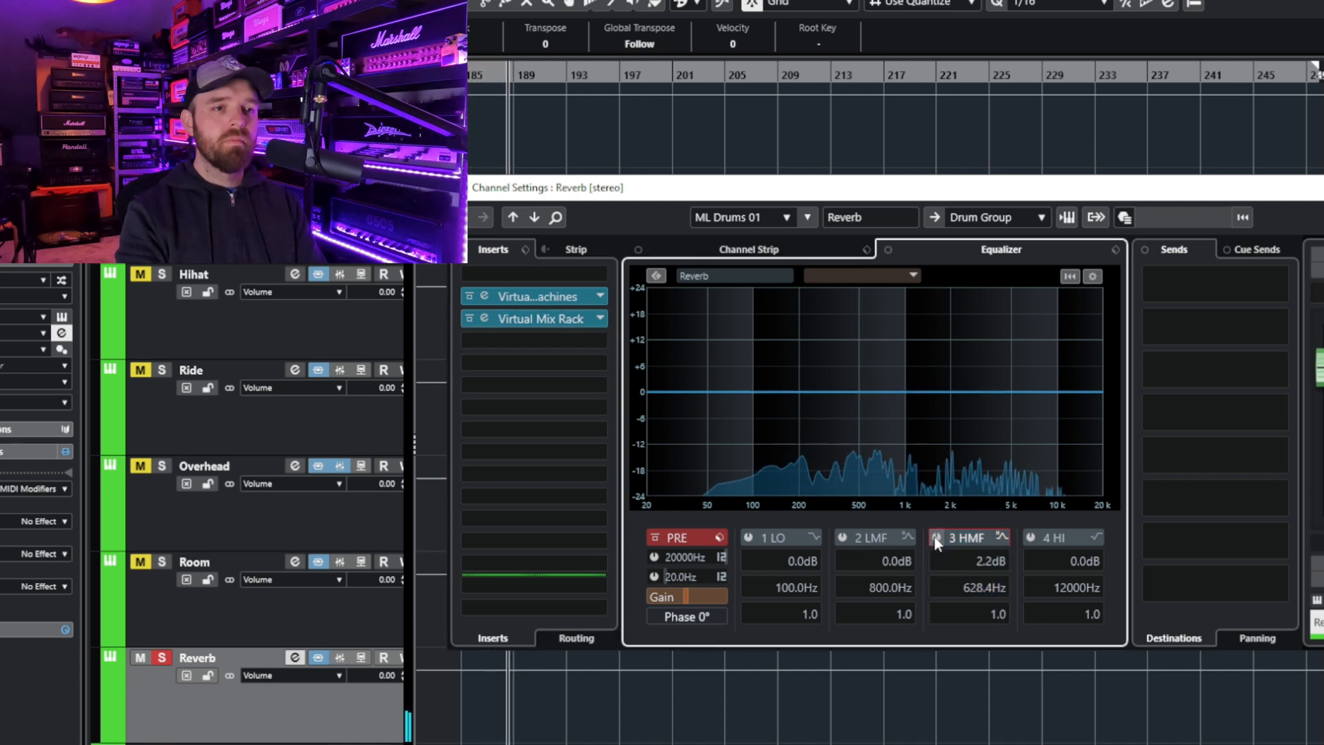
{"action": "left_click", "coordinate": [935, 538]}
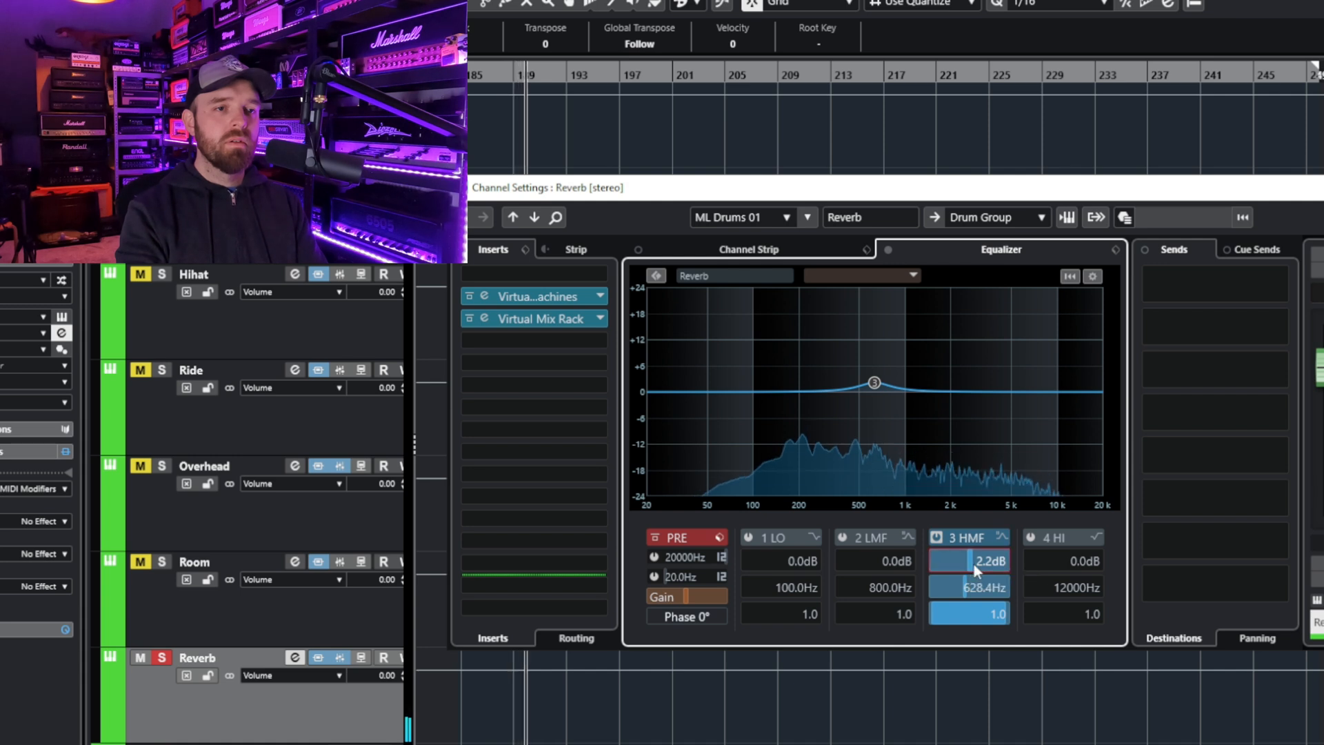
{"action": "mouse_move", "coordinate": [973, 528]}
{"action": "left_mouse_down"}
{"action": "mouse_move", "coordinate": [973, 485]}
{"action": "mouse_move", "coordinate": [977, 533]}
{"action": "left_mouse_up"}
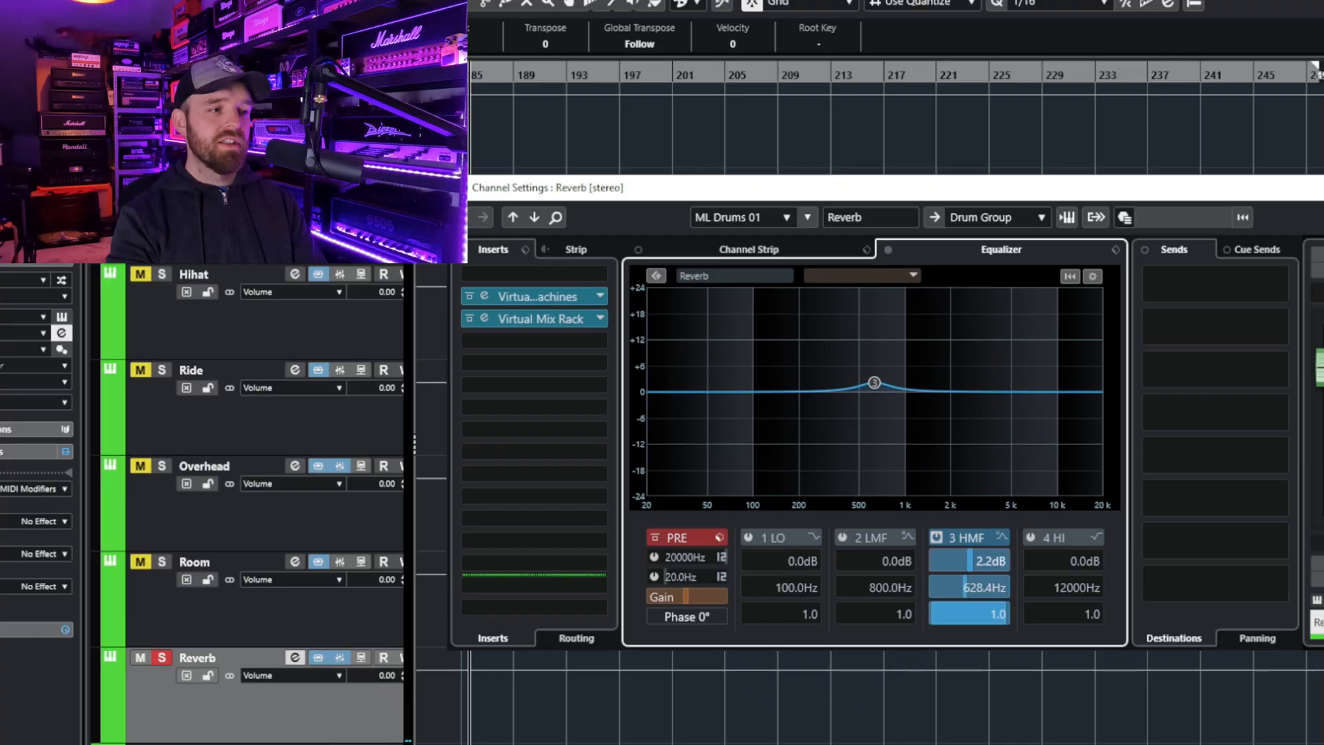
- Play the drums unsoloed and compare them with the Reverb's 3 HMF equalizer band bypassed and active
{"action": "key", "text": "space"}
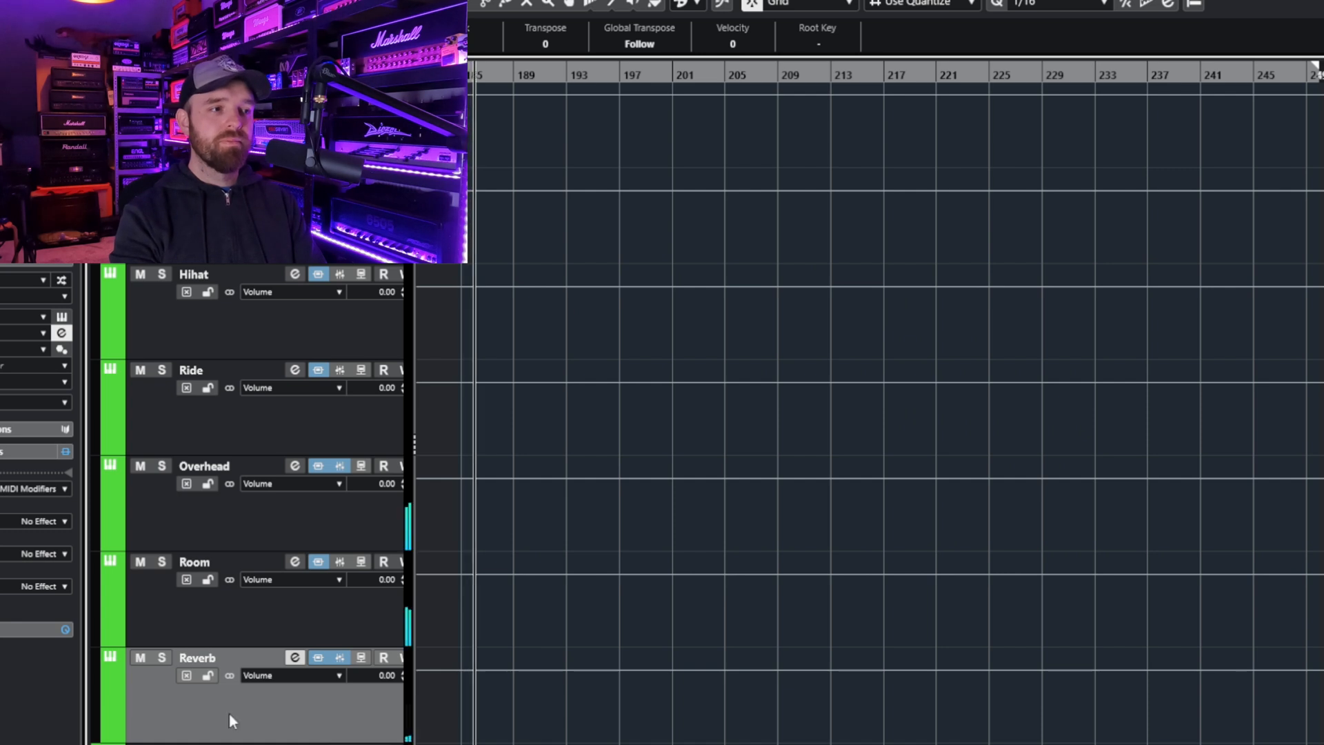
{"action": "left_click", "coordinate": [294, 658]}
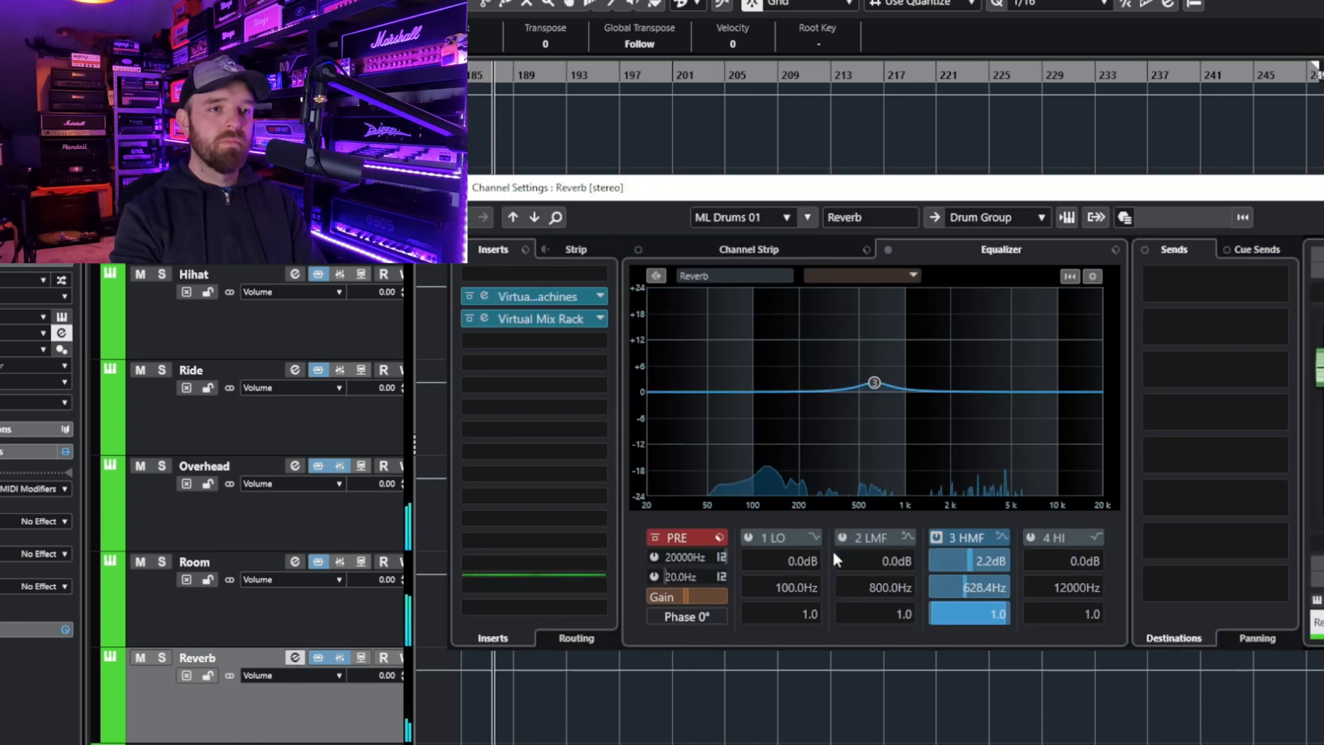
{"action": "left_click", "coordinate": [935, 537]}
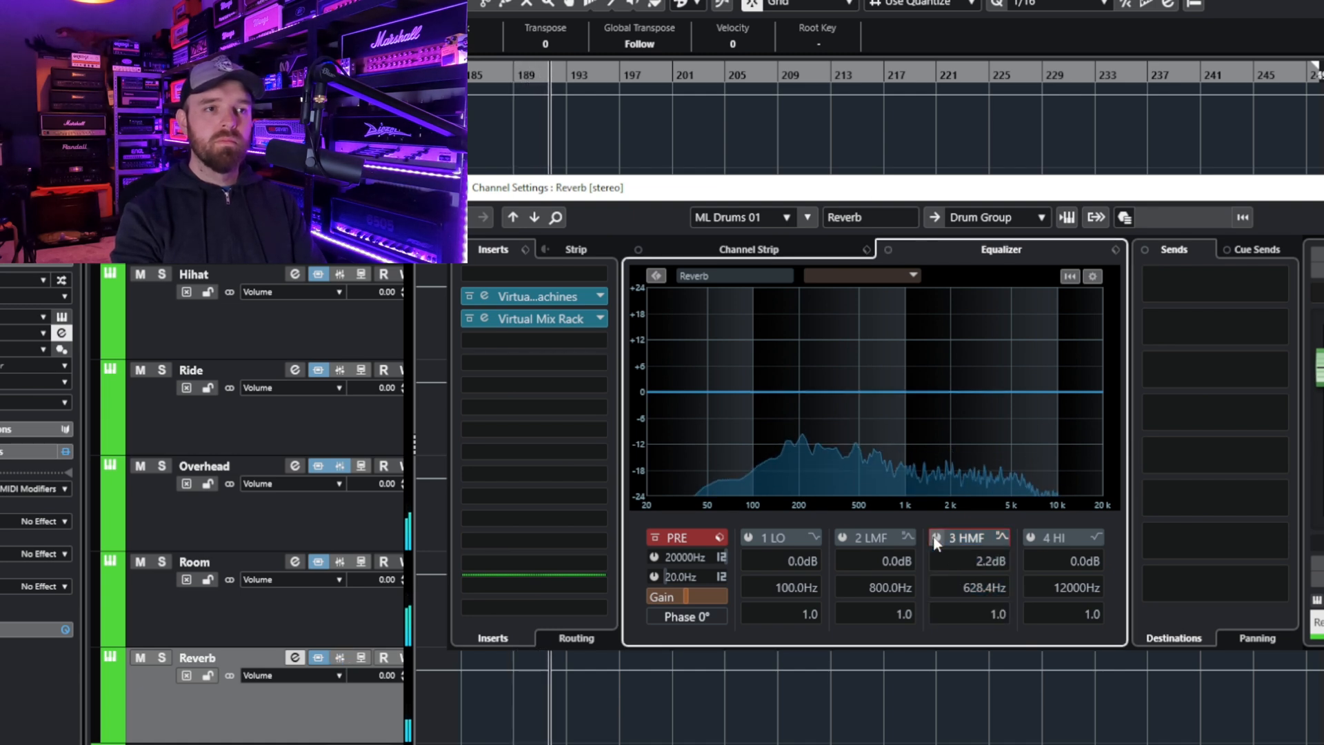
{"action": "left_click", "coordinate": [935, 537]}
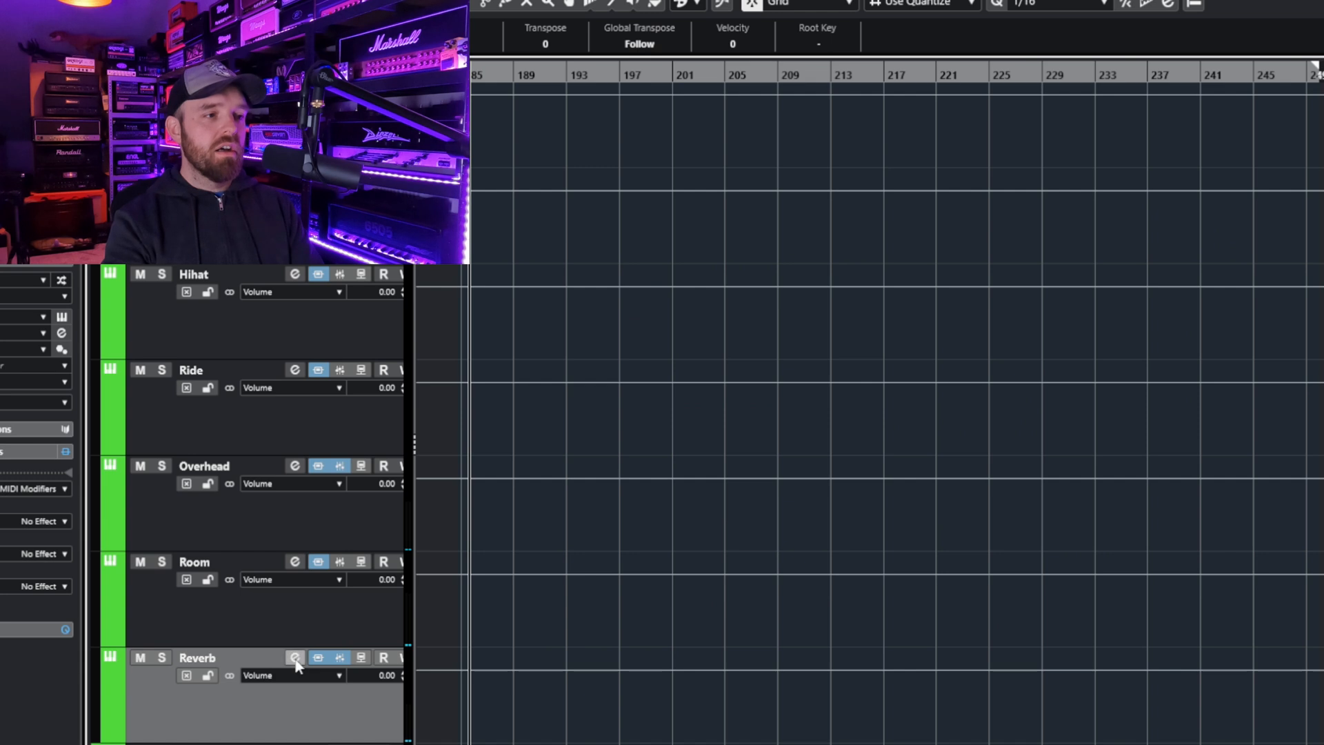
- Review the Reverb's Virtual Mix Rack chain, solo the track, and compare it with FG-116 bypassed and re-enabled
{"action": "left_click", "coordinate": [295, 657]}
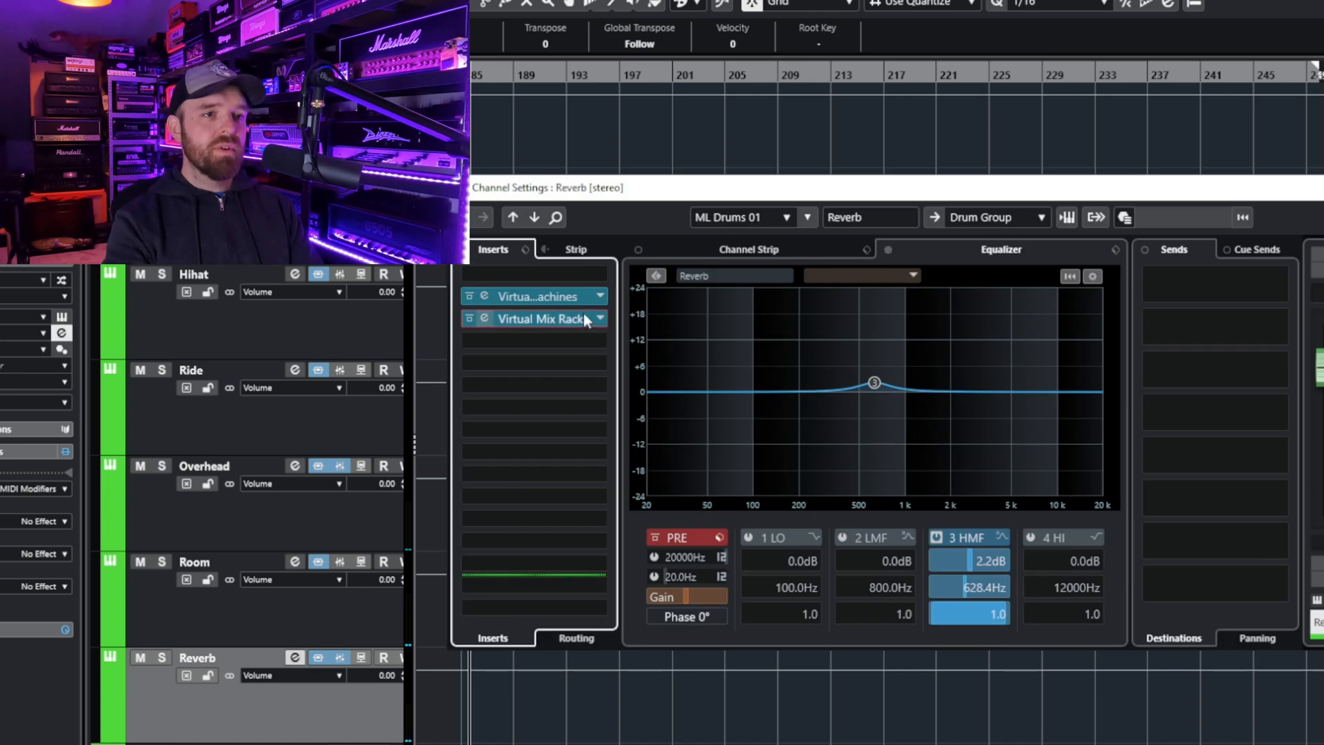
{"action": "left_click", "coordinate": [587, 309]}
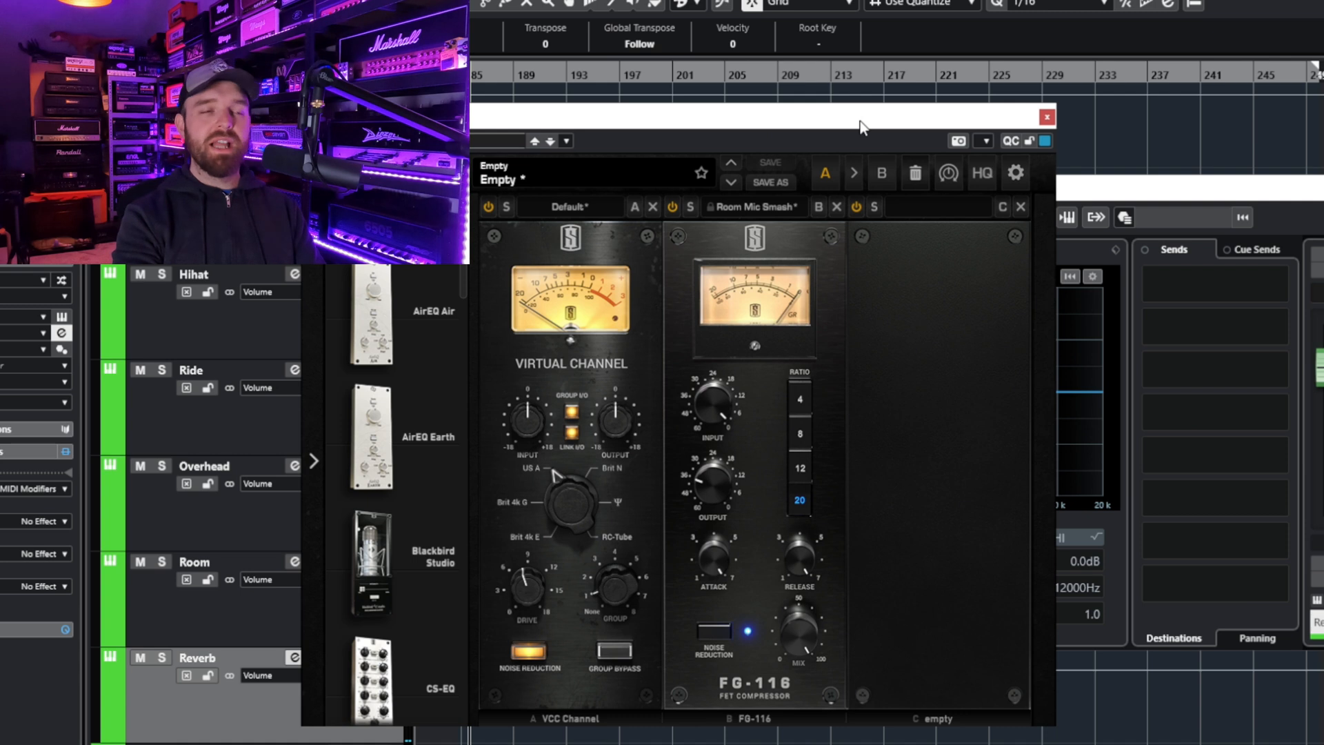
{"action": "left_click", "coordinate": [165, 657]}
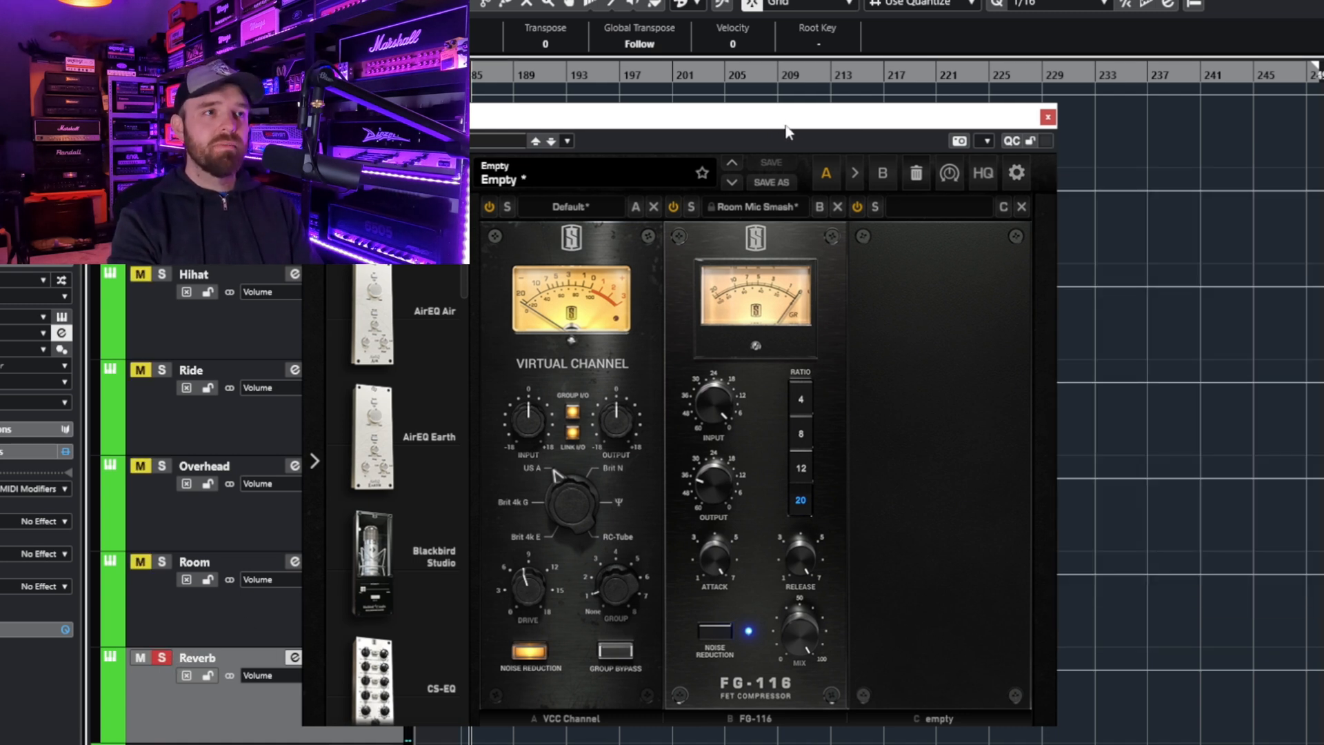
{"action": "left_click", "coordinate": [672, 207]}
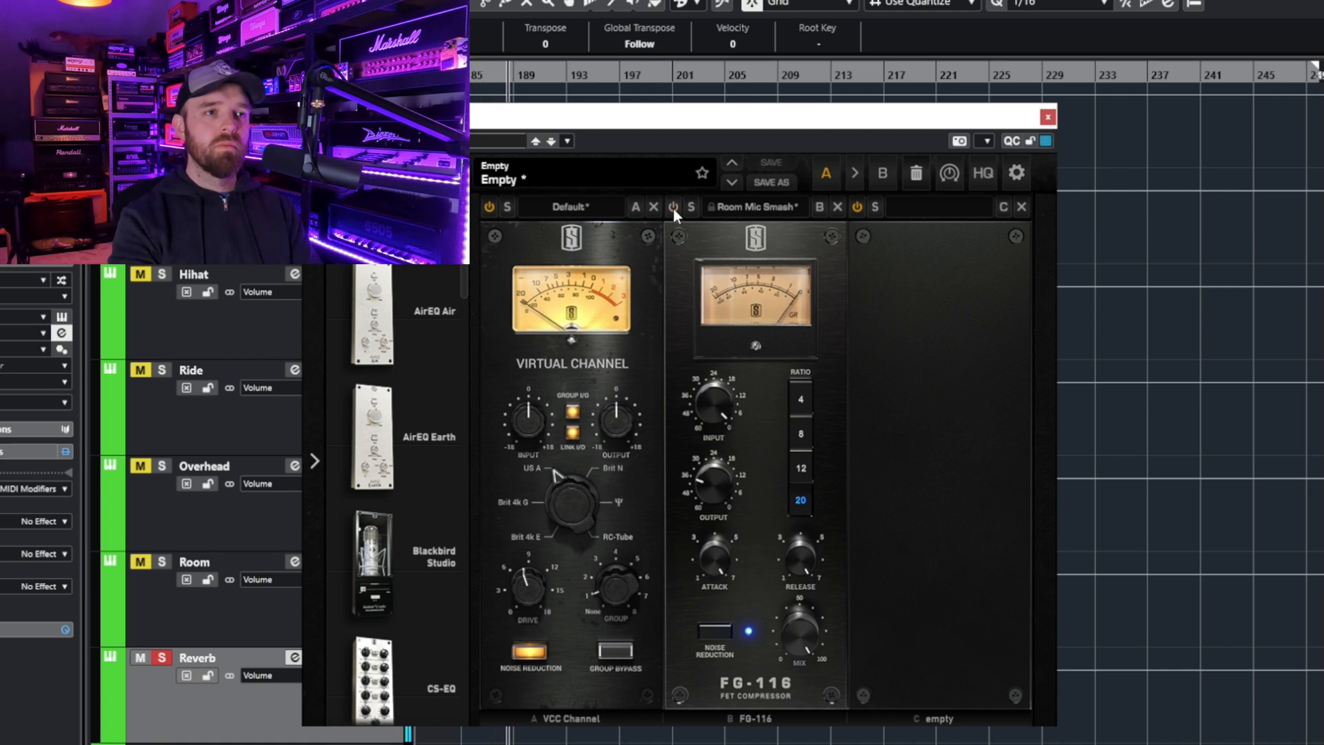
{"action": "left_click", "coordinate": [673, 207]}
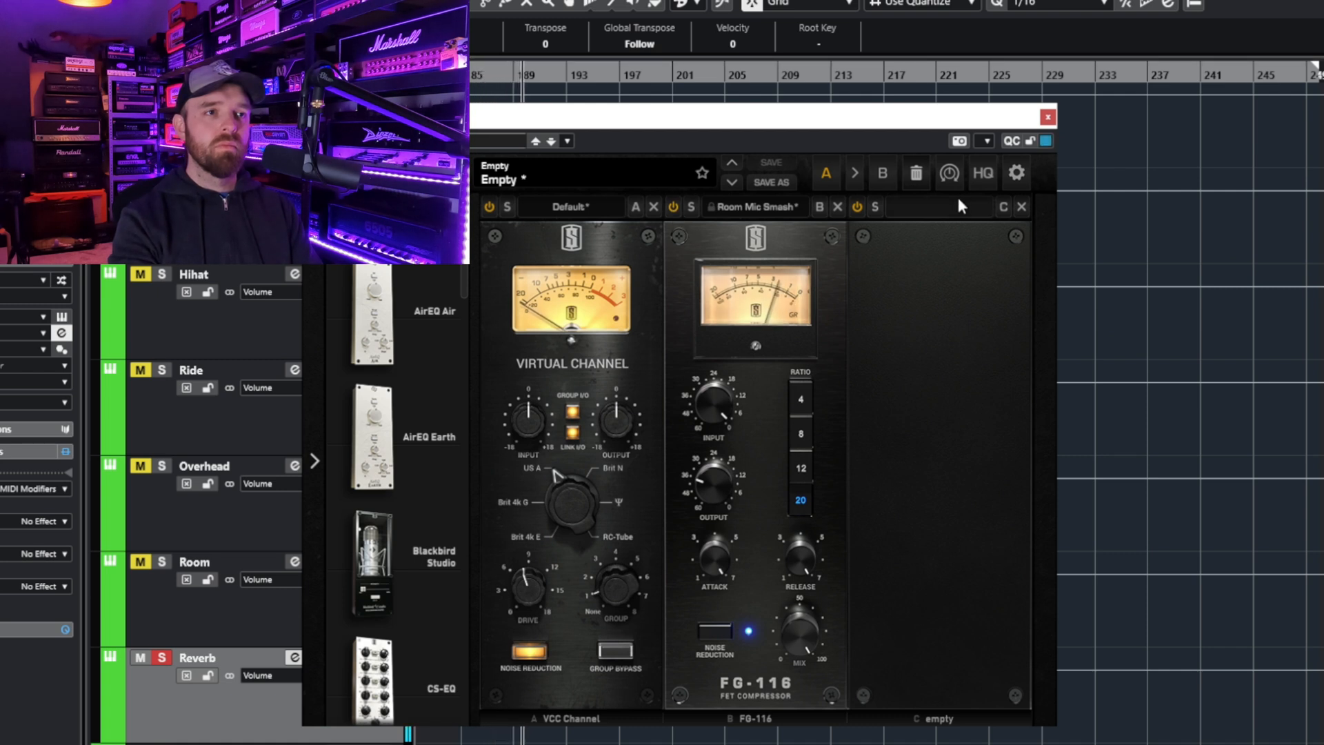
{"action": "left_click", "coordinate": [1048, 117]}
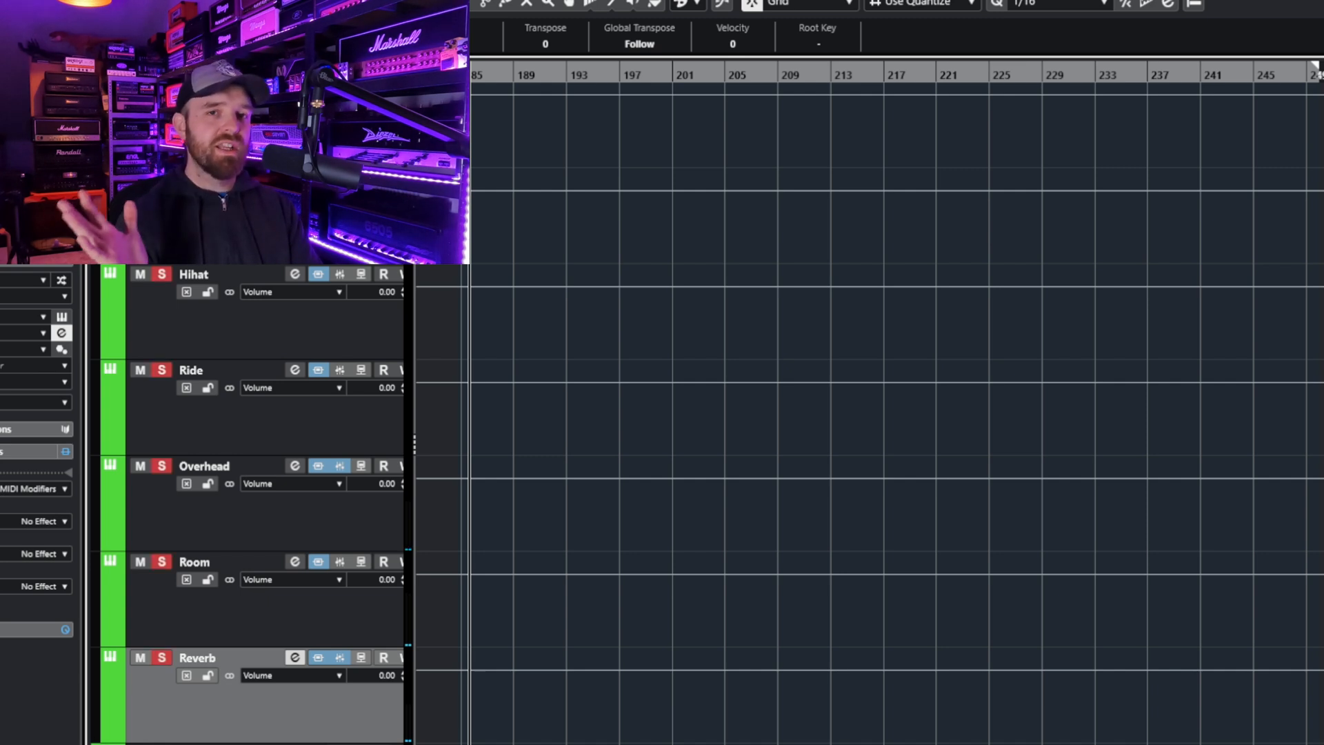
- Play all the soloed drum tracks together and stop playback
{"action": "key", "text": "space"}
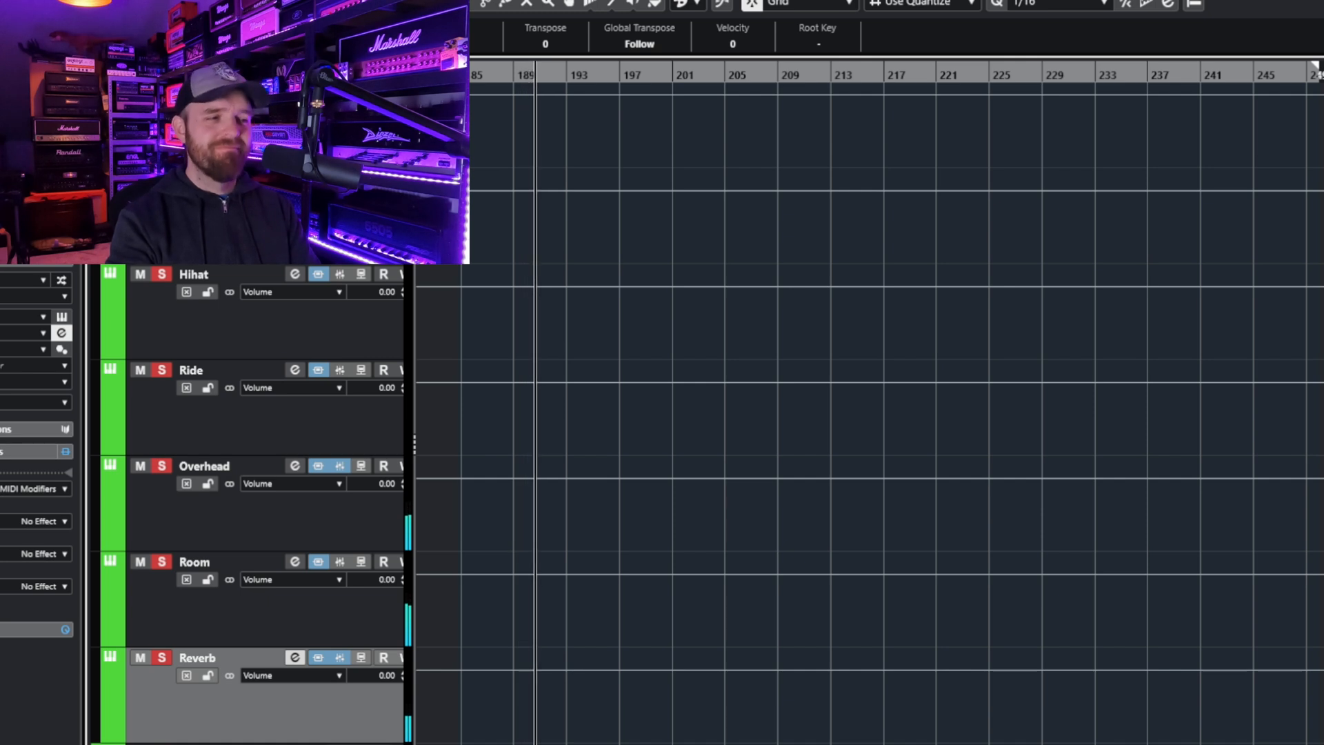
{"action": "key", "text": "space"}
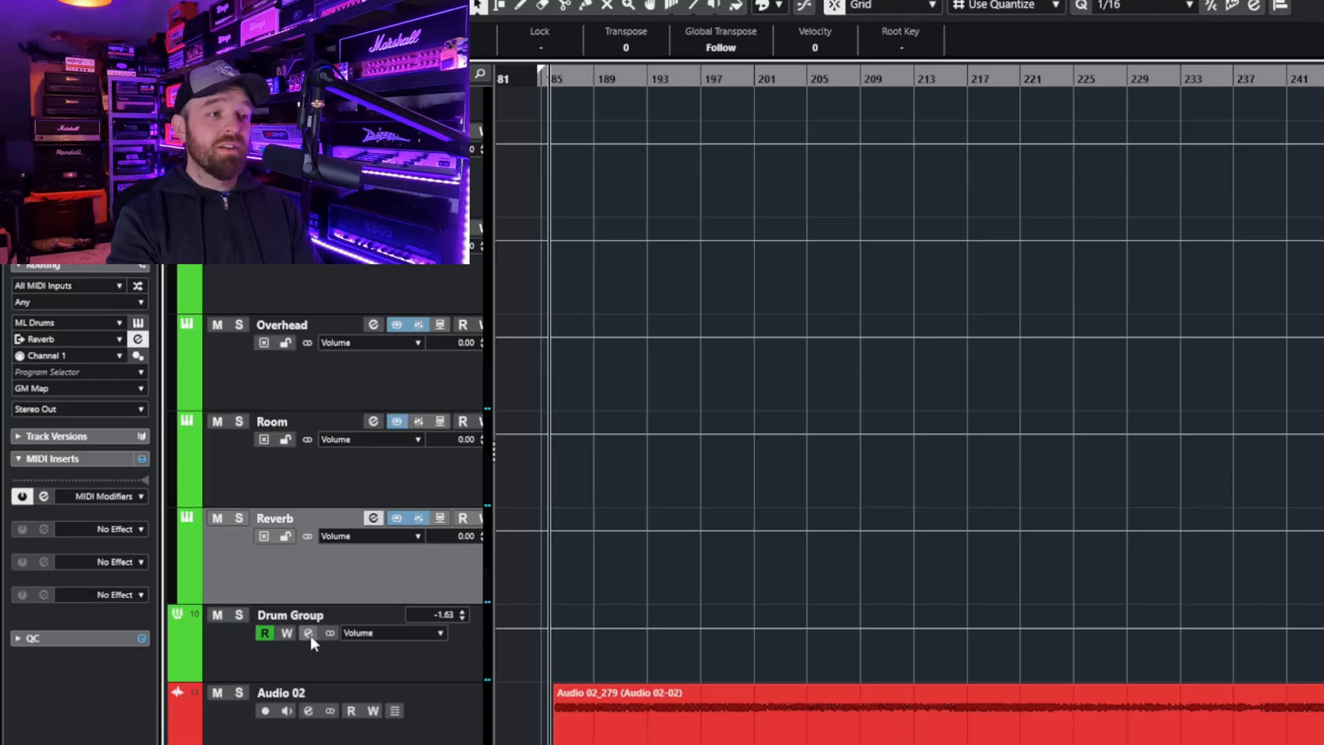
- Review the Drum Group's Virtual Mix Rack, solo the group, and compare it with The Monster bypassed and re-enabled
{"action": "left_click", "coordinate": [308, 633]}
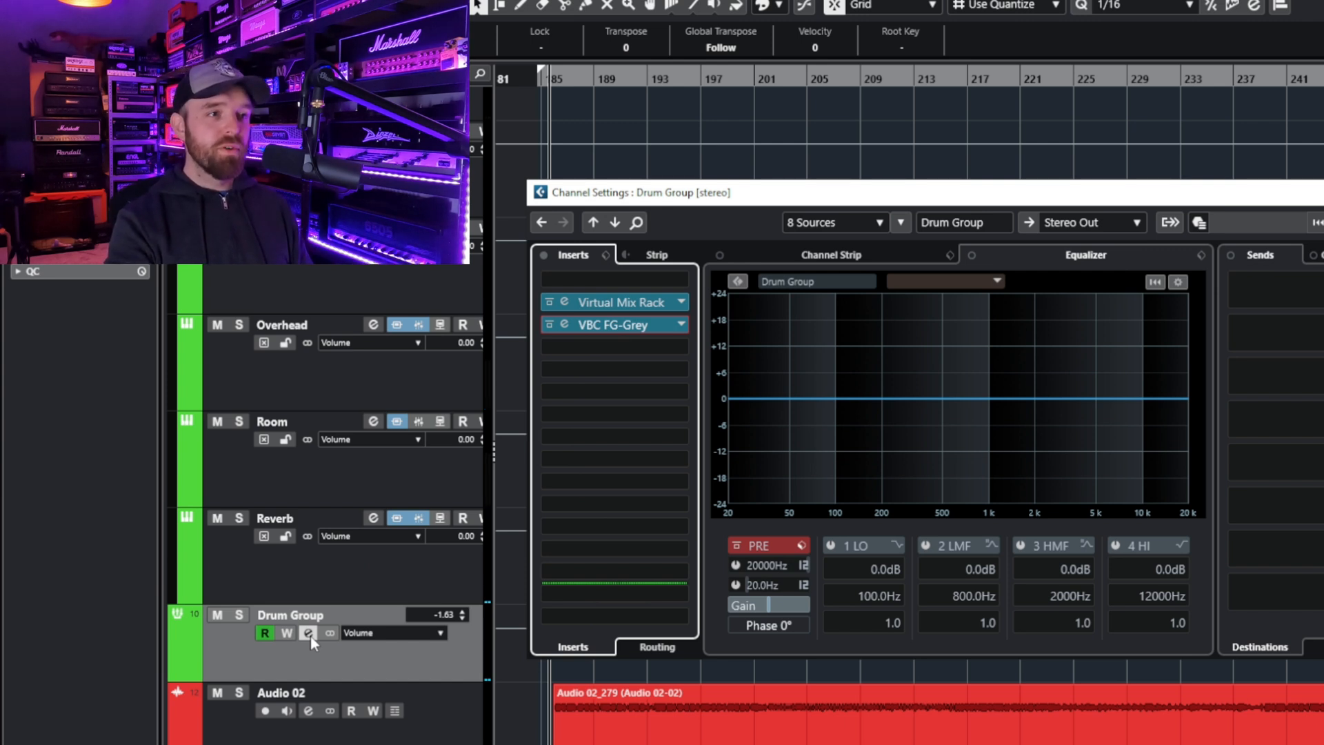
{"action": "left_click", "coordinate": [631, 309]}
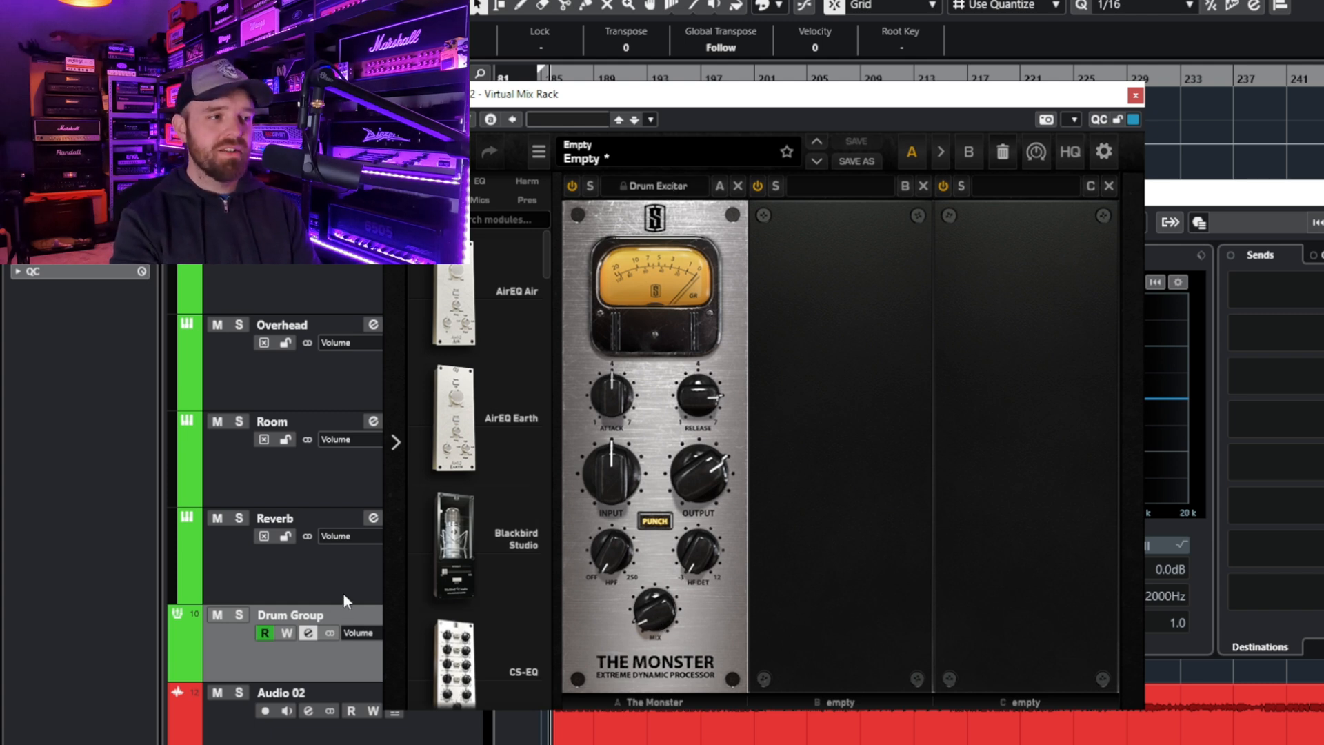
{"action": "left_click", "coordinate": [241, 614]}
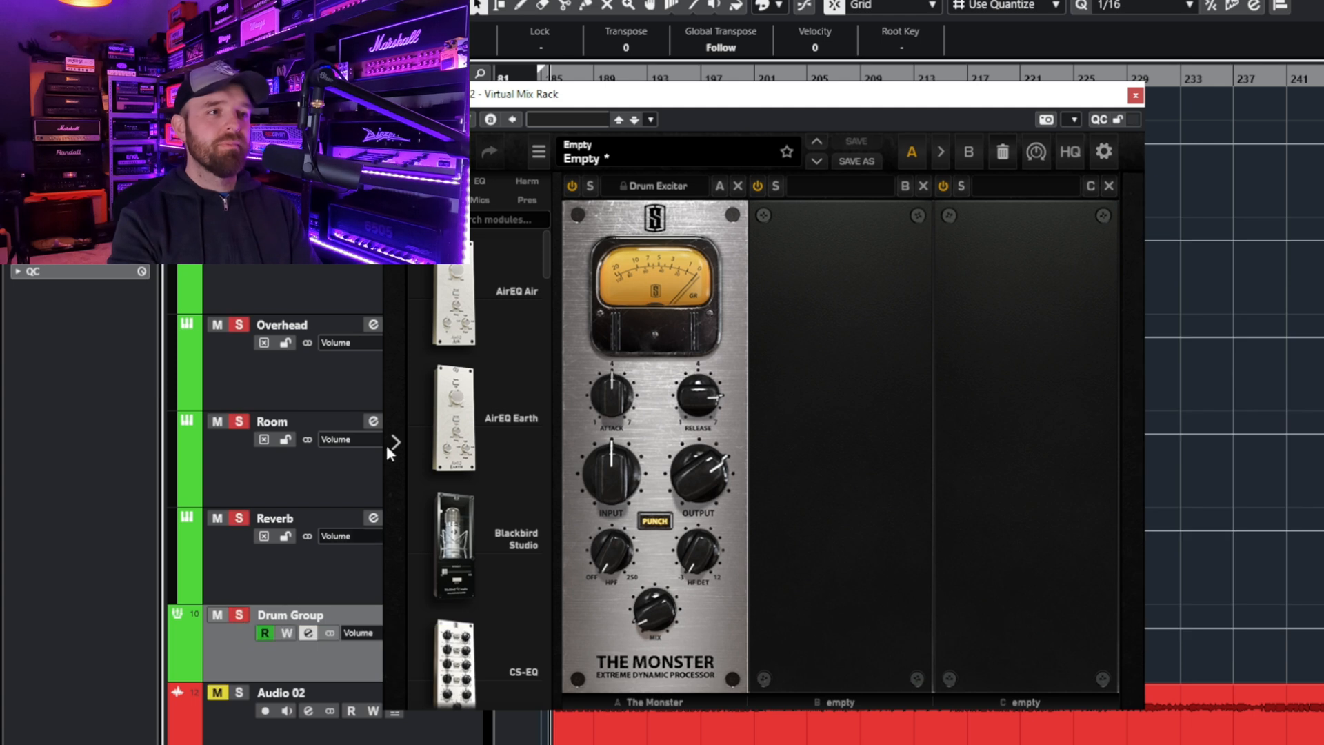
{"action": "left_click", "coordinate": [572, 186]}
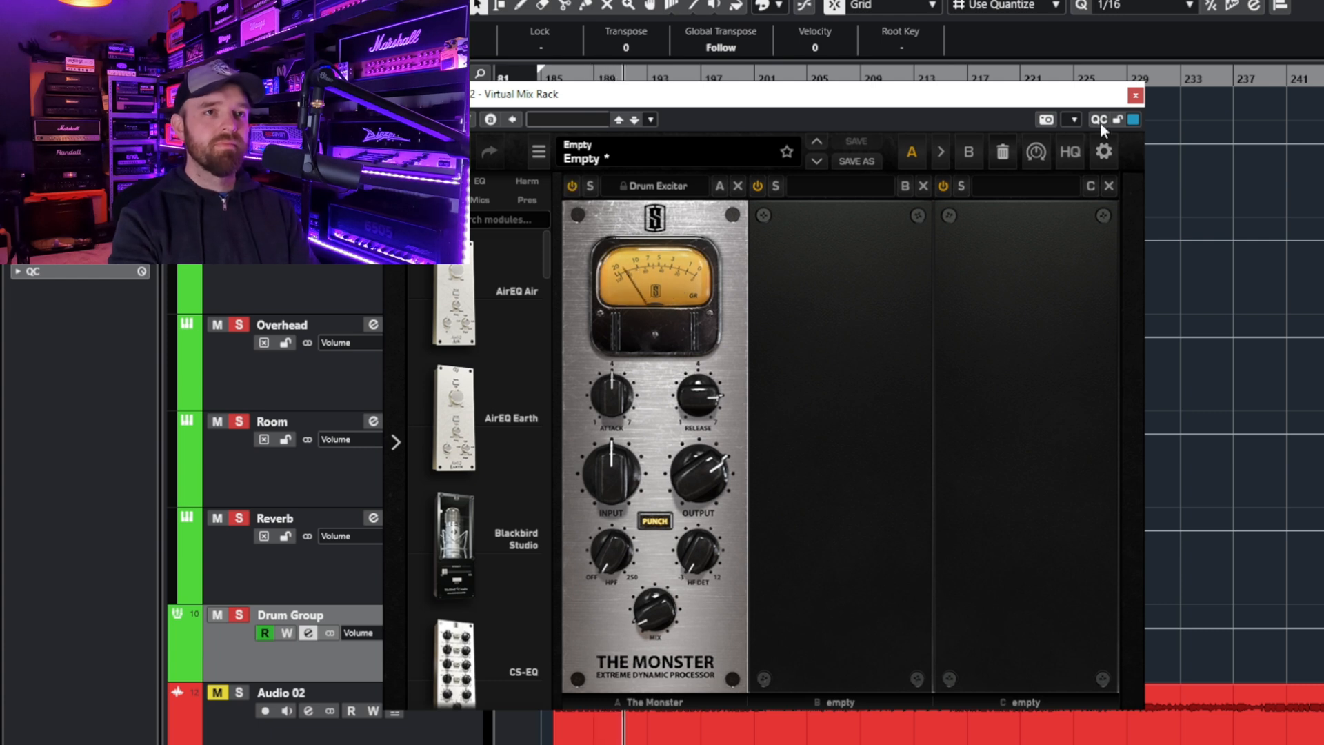
{"action": "left_click", "coordinate": [1135, 96]}
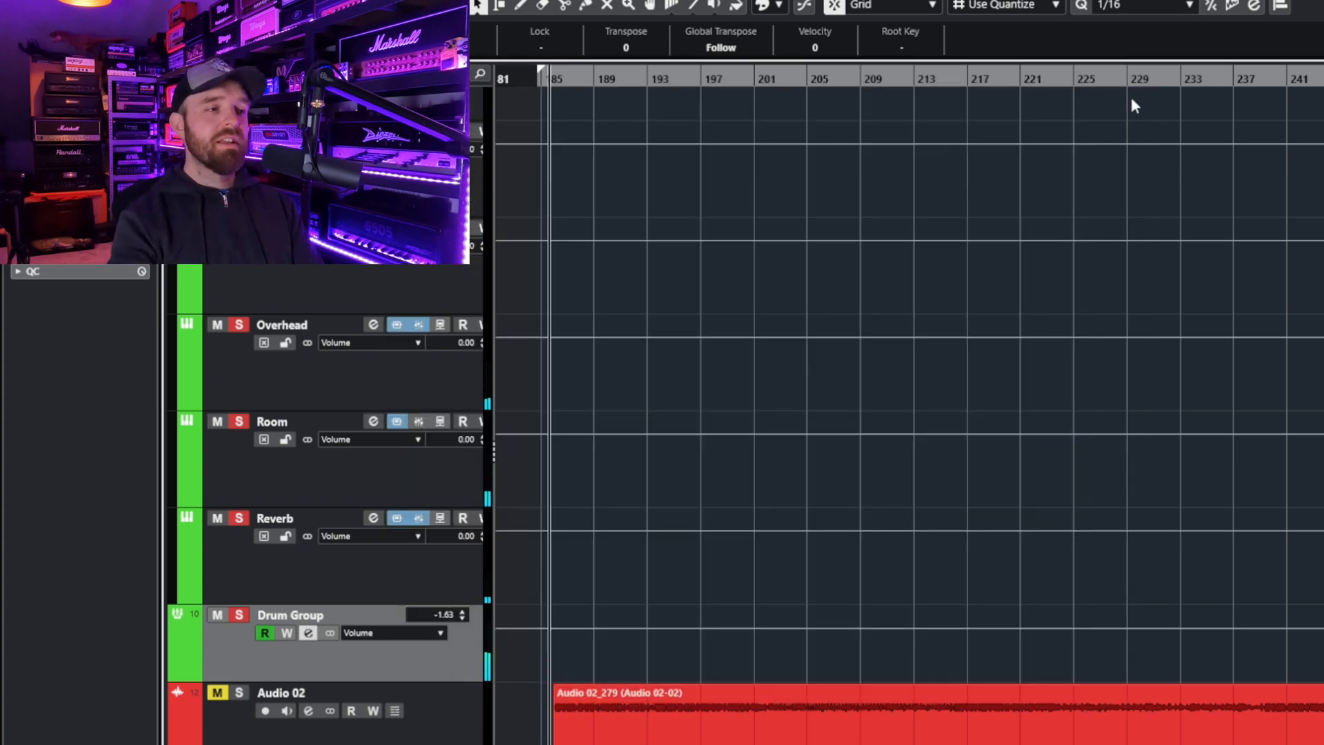
- Review VBC FG-Grey on the Drum Group and compare the sound with the compressor bypassed and re-enabled
{"action": "left_click", "coordinate": [313, 633]}
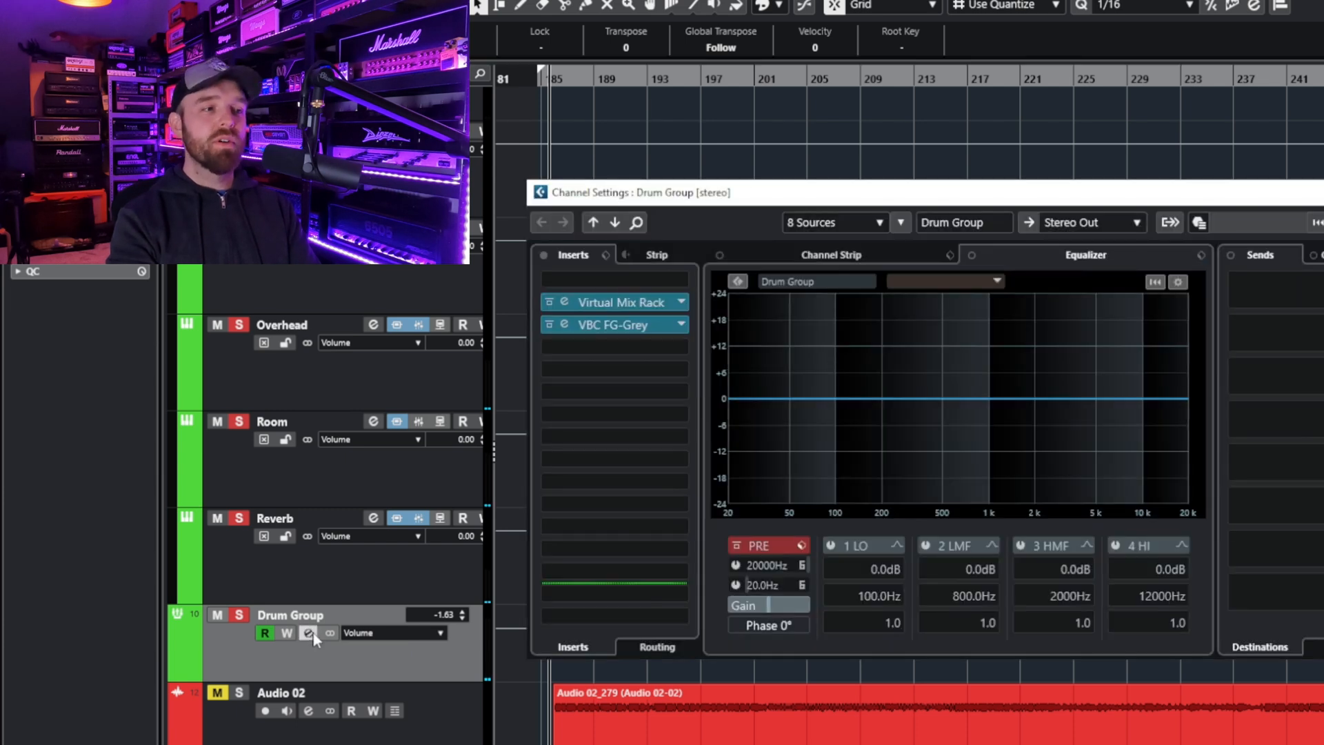
{"action": "left_click", "coordinate": [621, 321]}
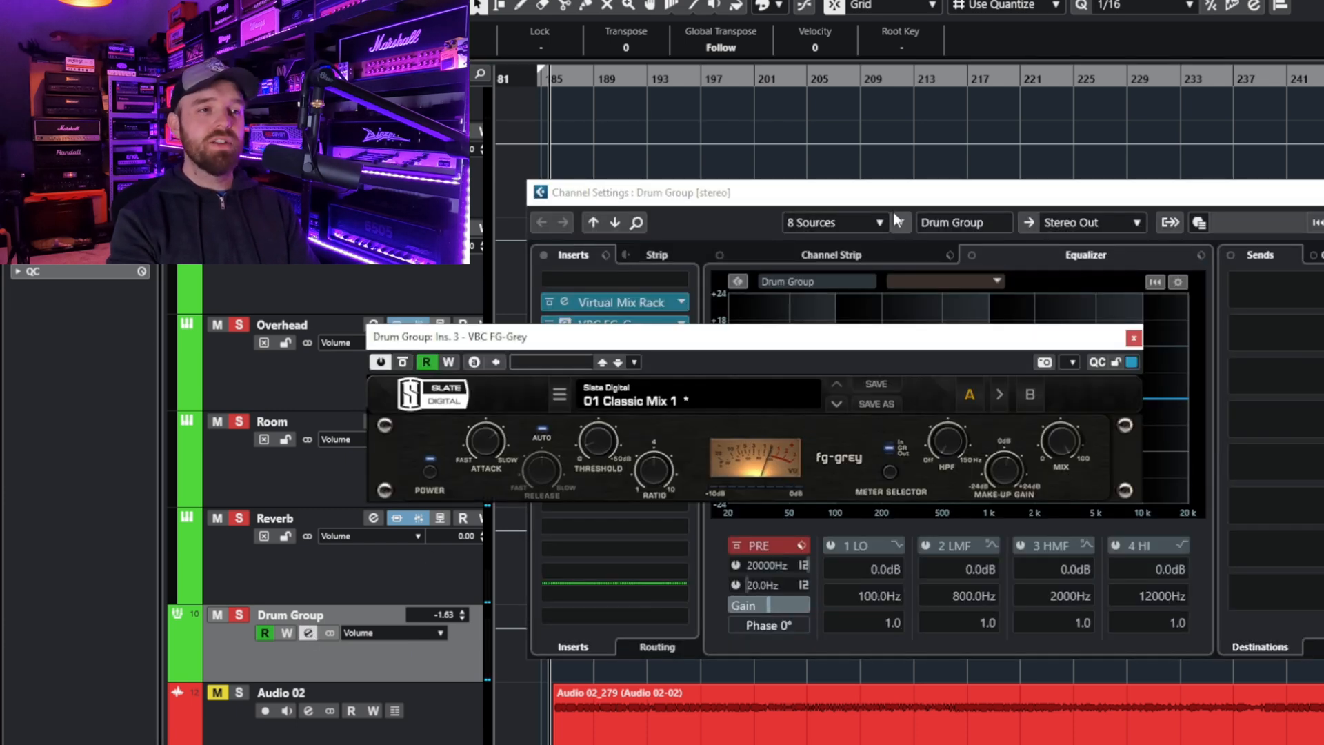
{"action": "left_click_drag", "start_coordinate": [906, 340], "coordinate": [962, 315]}
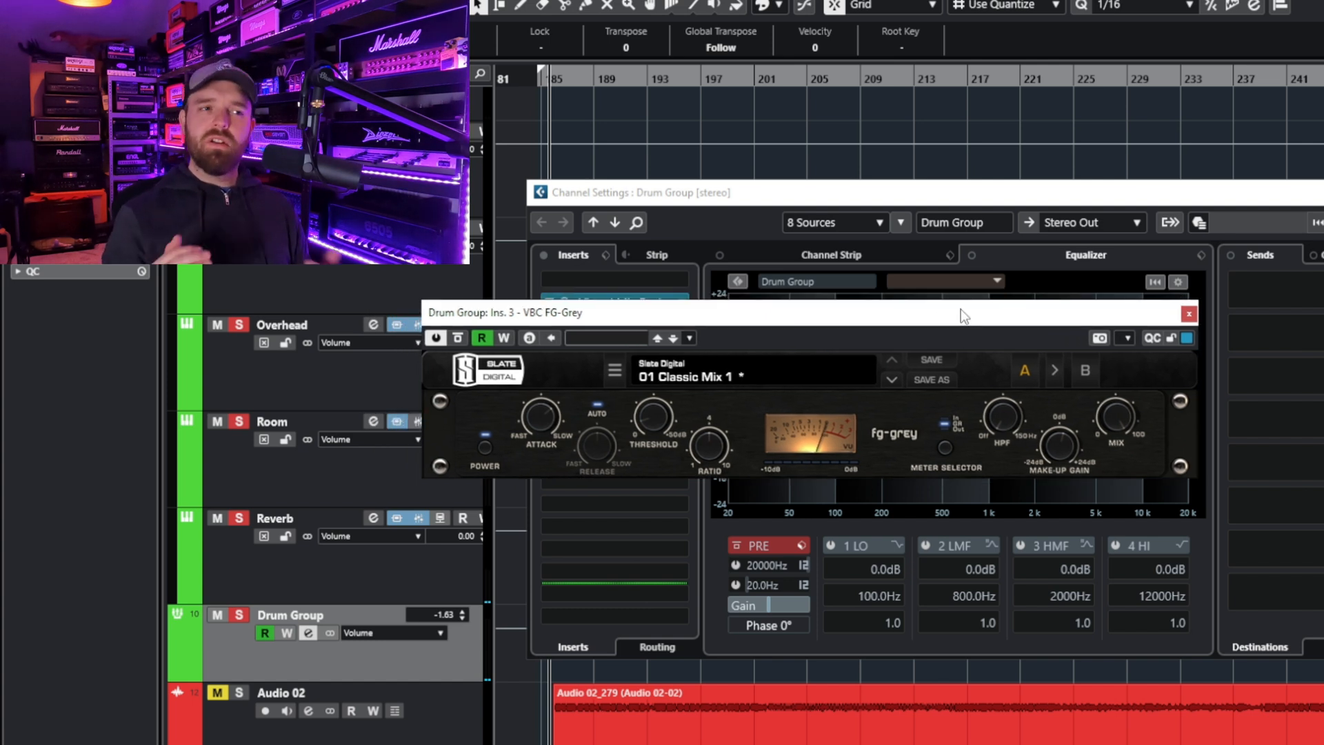
{"action": "left_click_drag", "start_coordinate": [799, 319], "coordinate": [806, 310]}
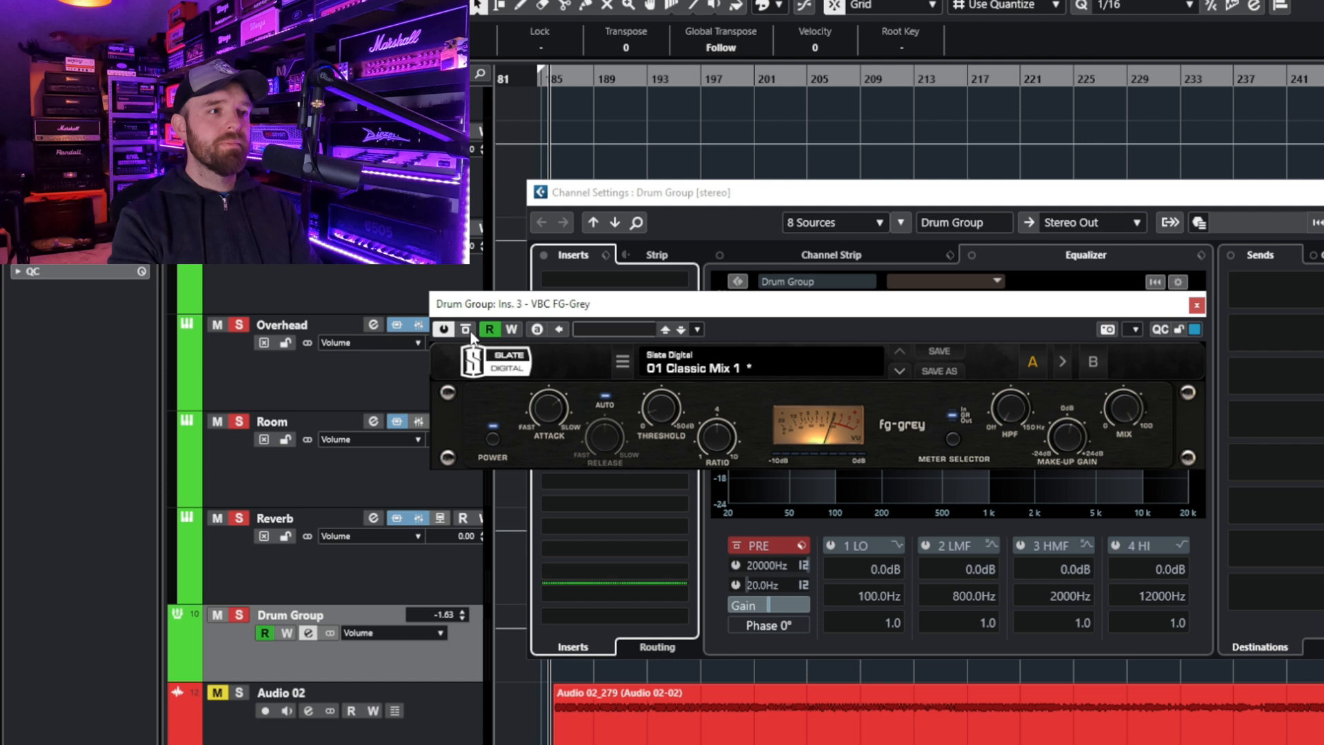
{"action": "key", "text": "space"}
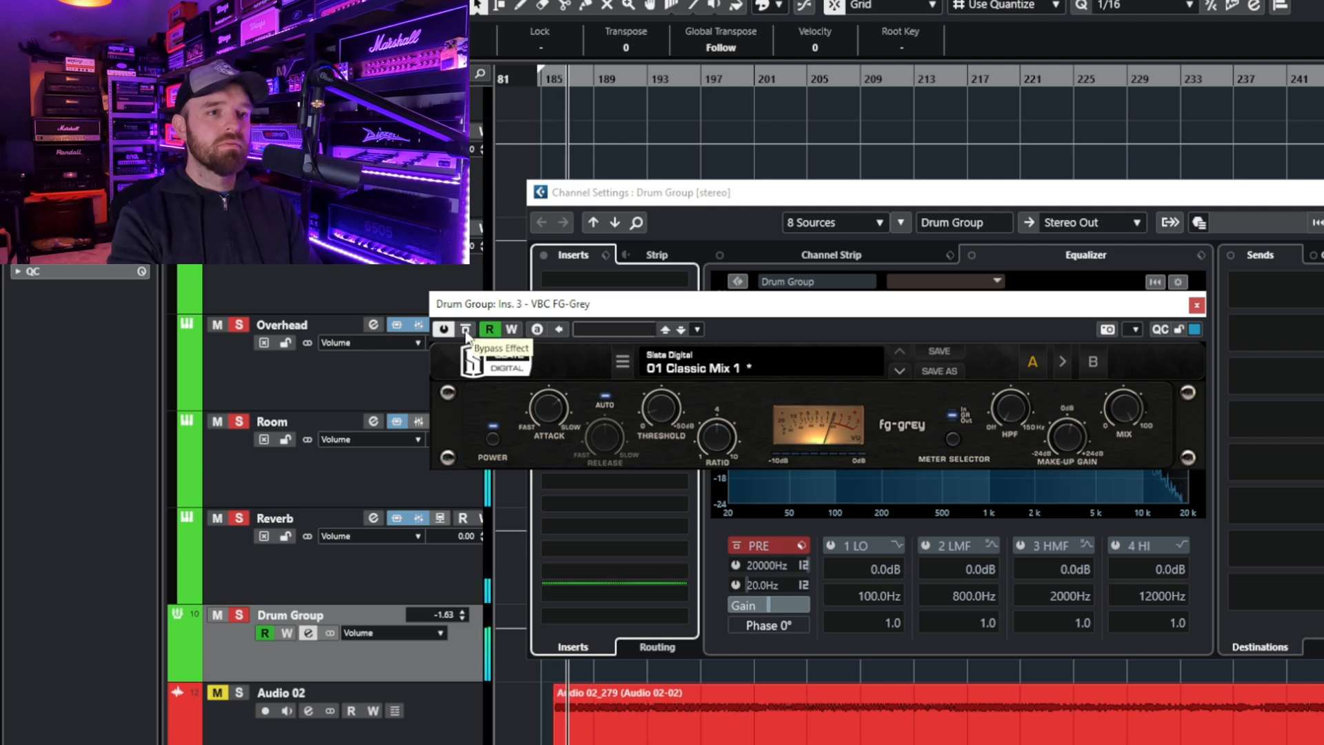
{"action": "left_click", "coordinate": [466, 330]}
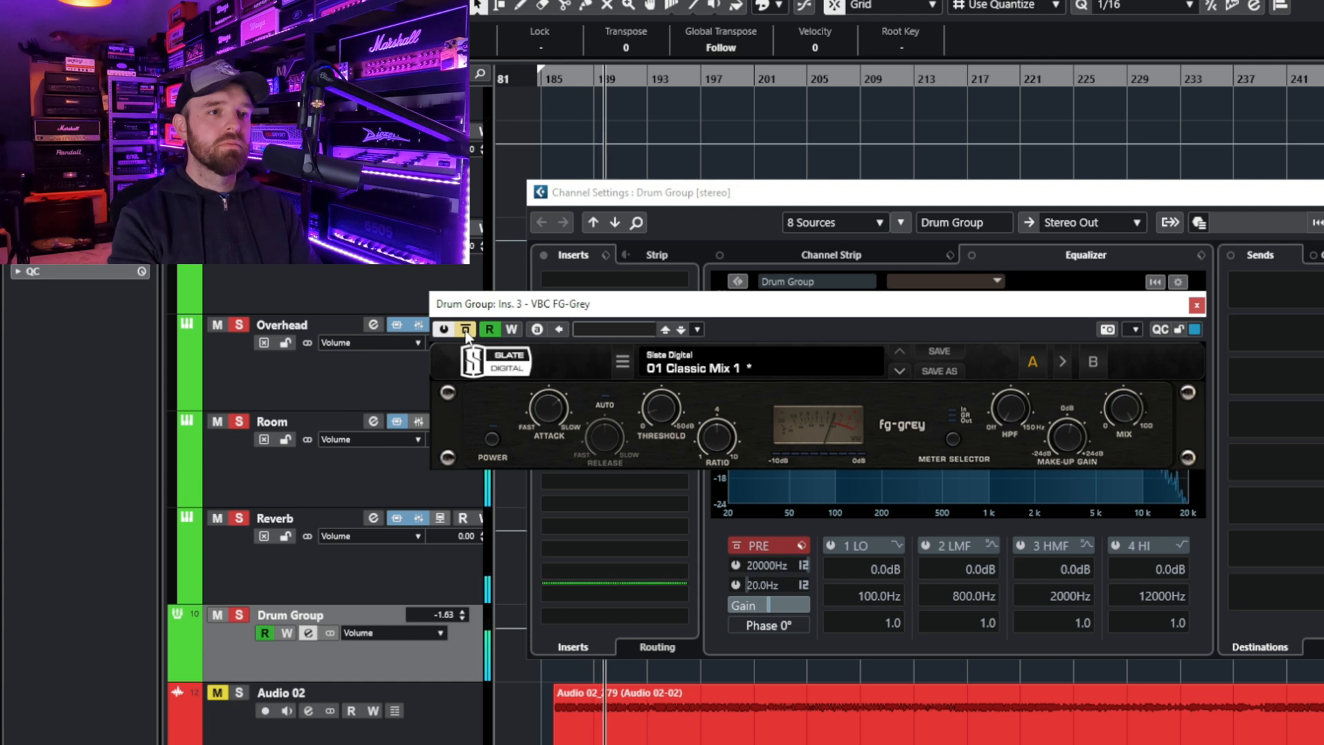
{"action": "left_click", "coordinate": [466, 331]}
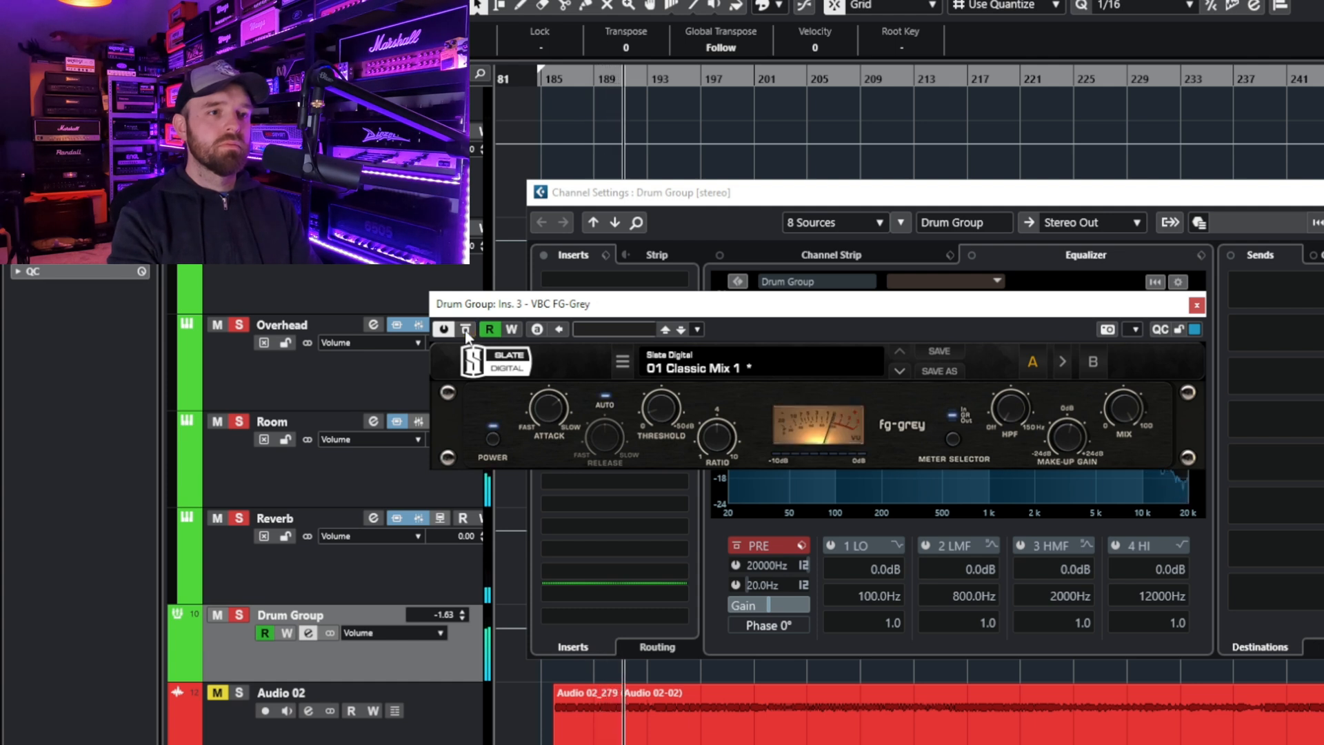